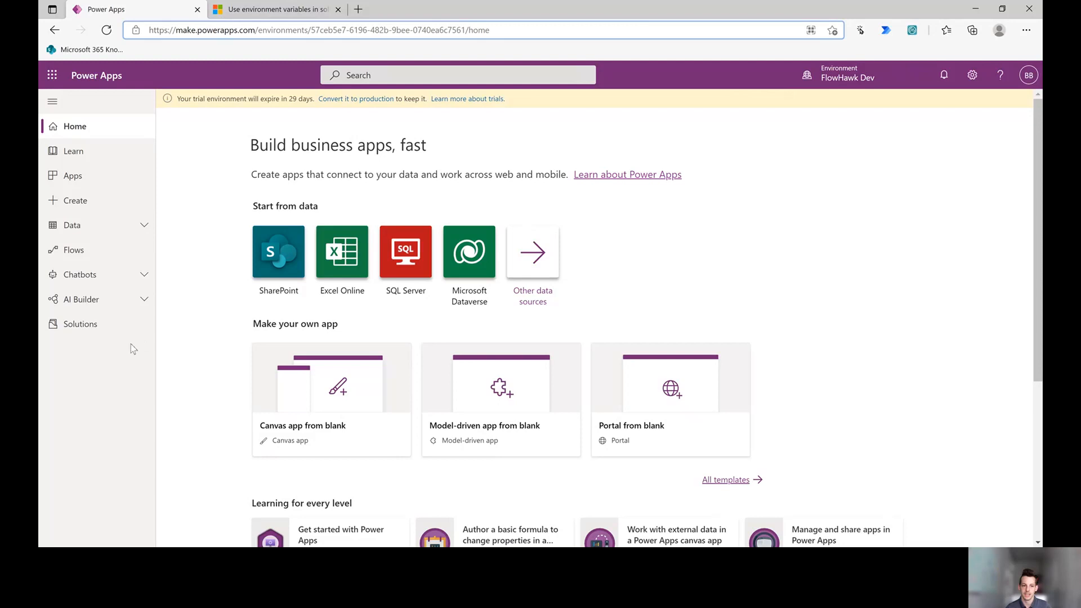
Start a new solution with the display name FlowHawk Environment Variables.
click(119, 326)
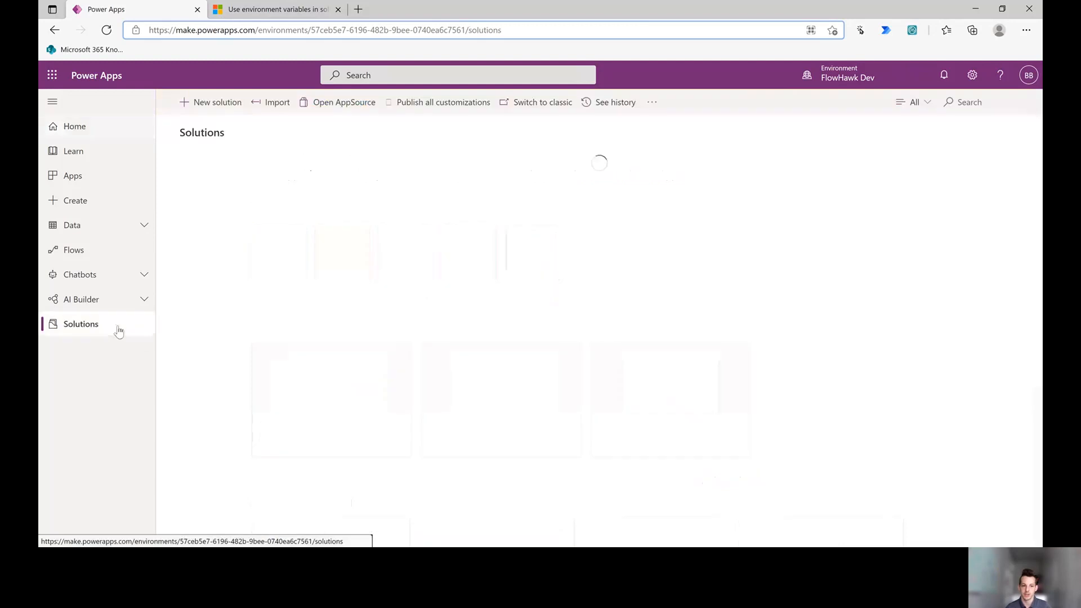
click(210, 105)
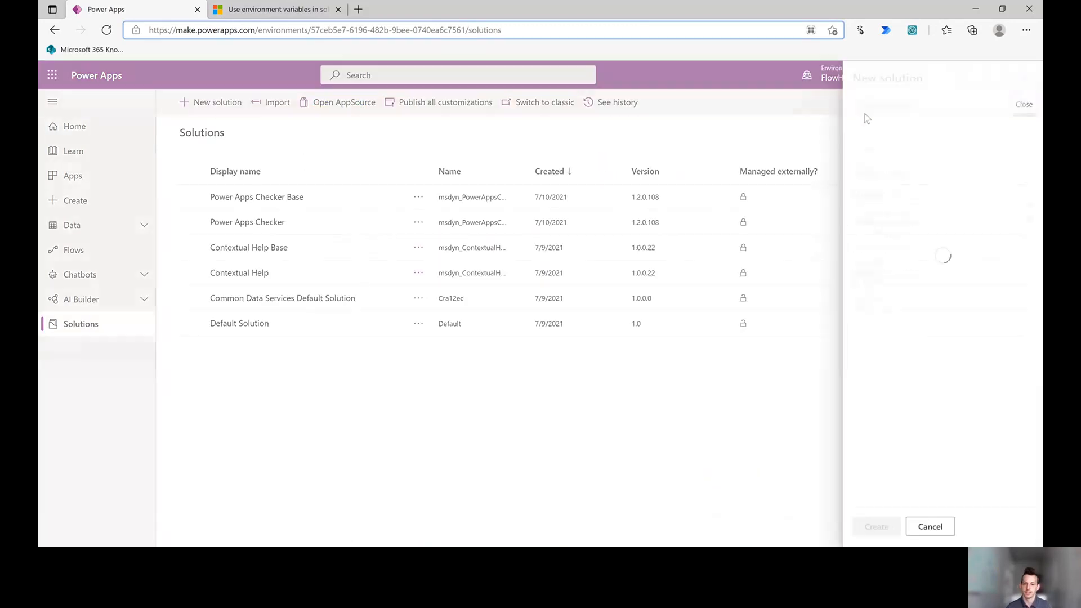
text(Fl)
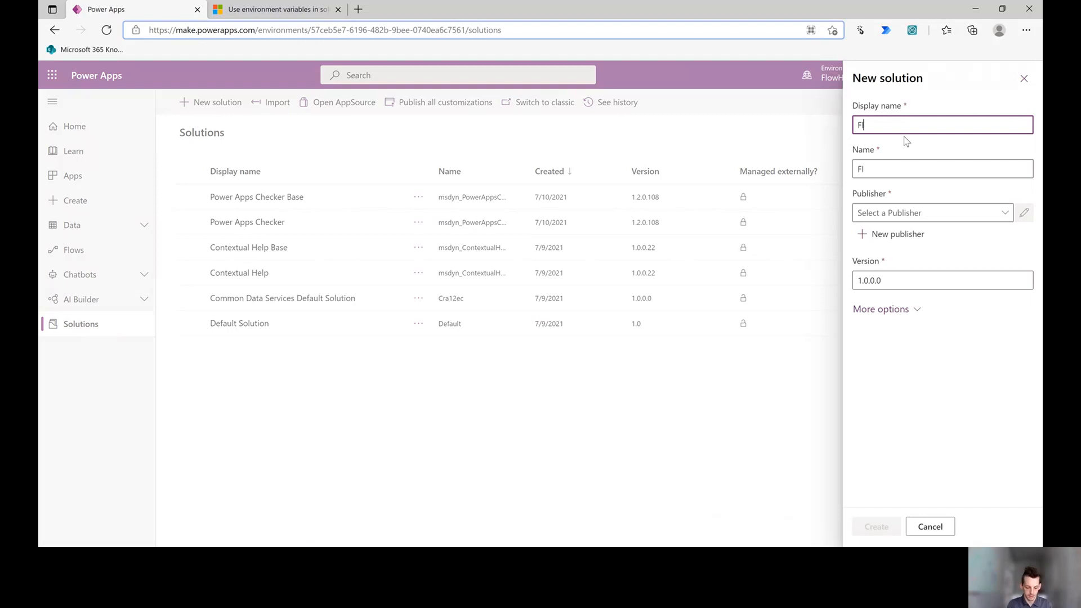
text(owHawk Environment)
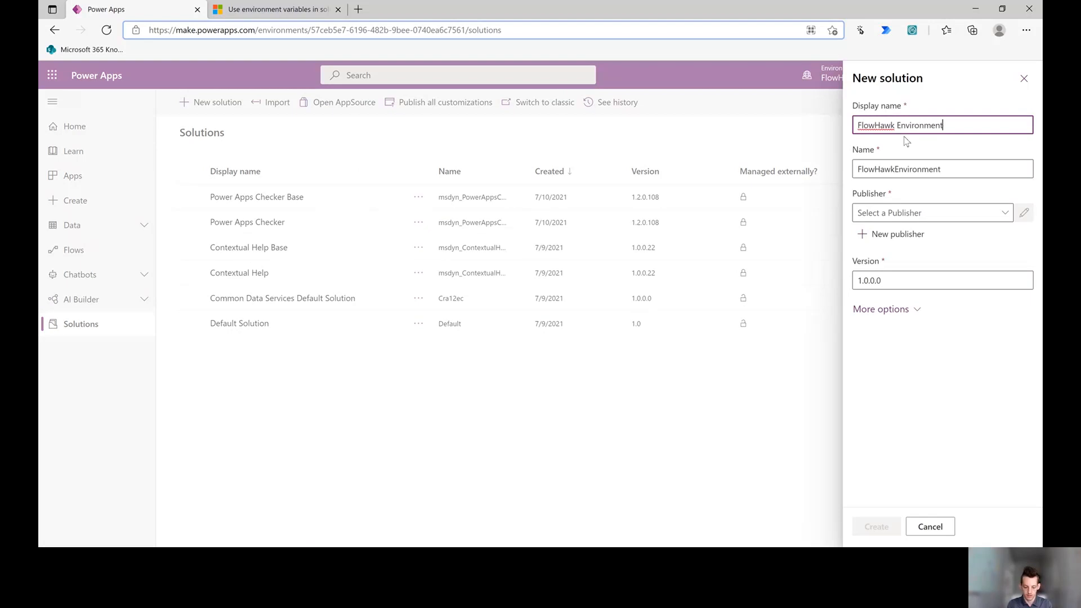
text( Variable)
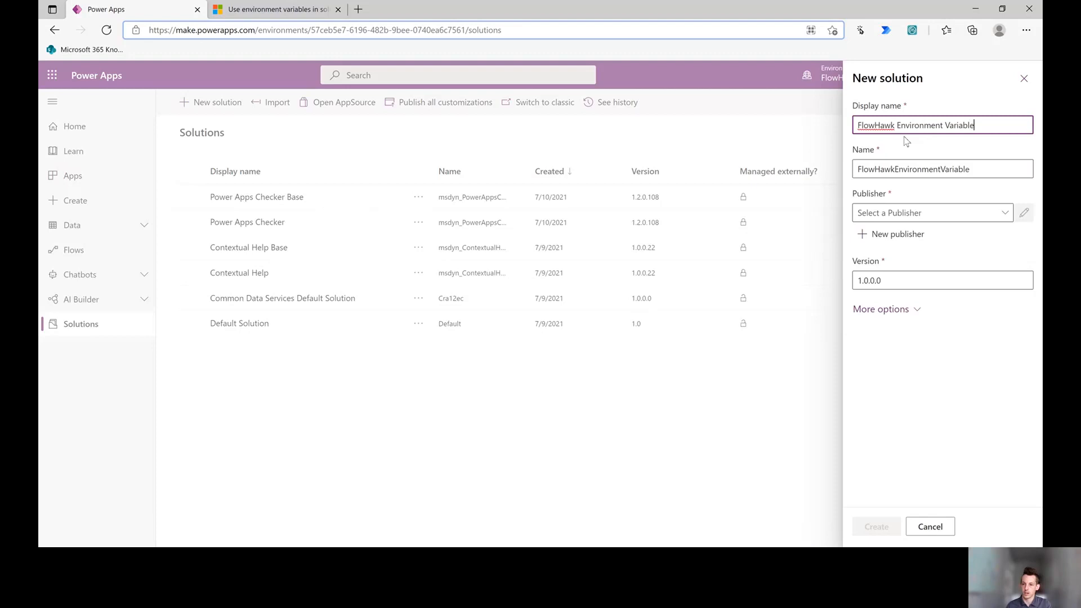
text(s)
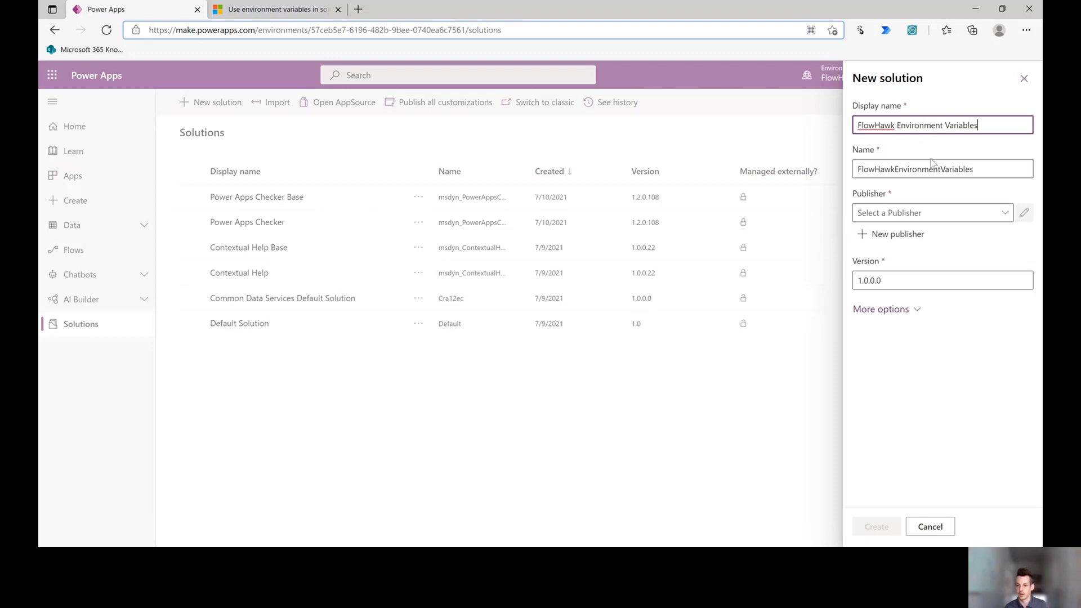
Create a new publisher with display name, name and prefix all set to FHEV, and save it.
click(900, 237)
click(755, 164)
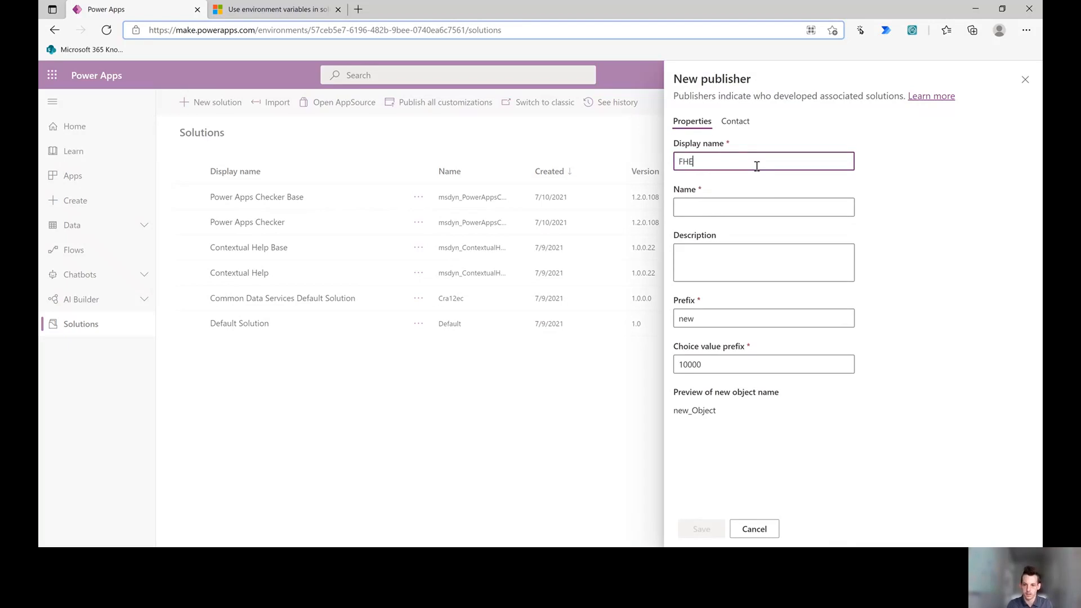
click(711, 207)
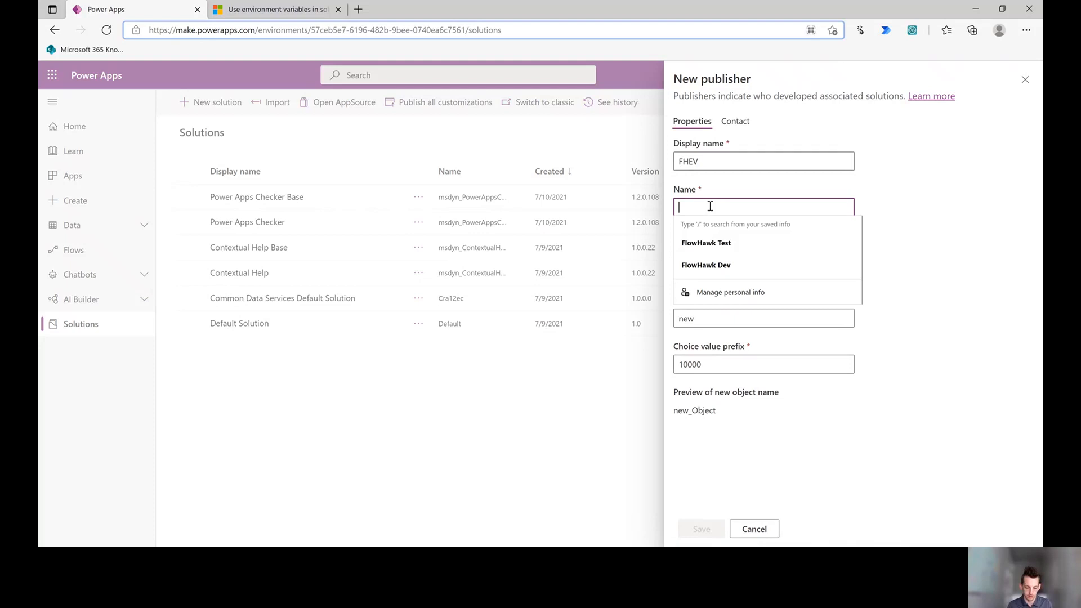
text(FHEV)
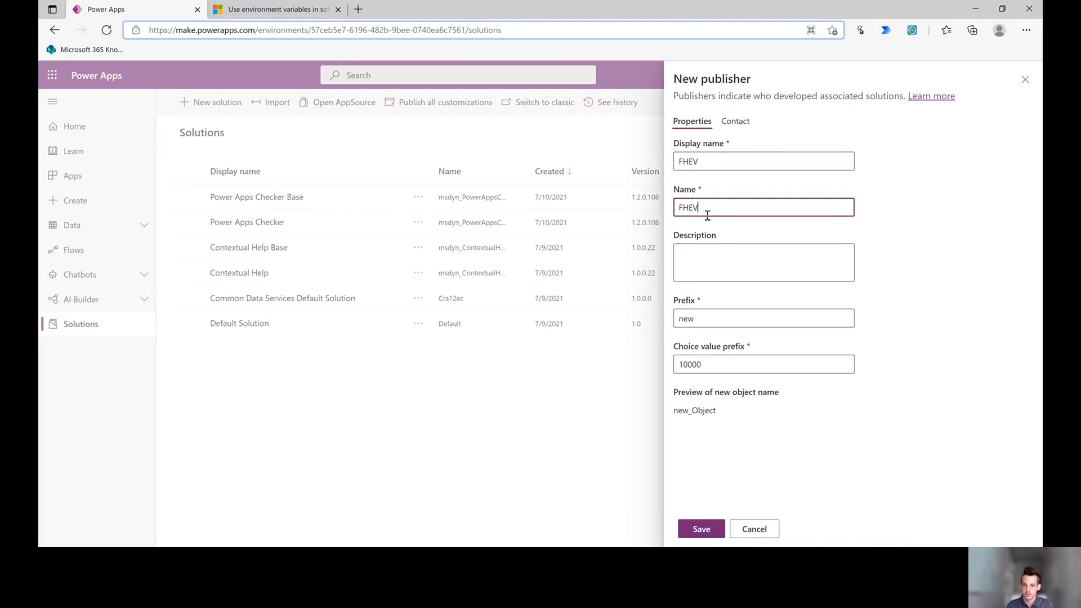
click(711, 251)
click(725, 319)
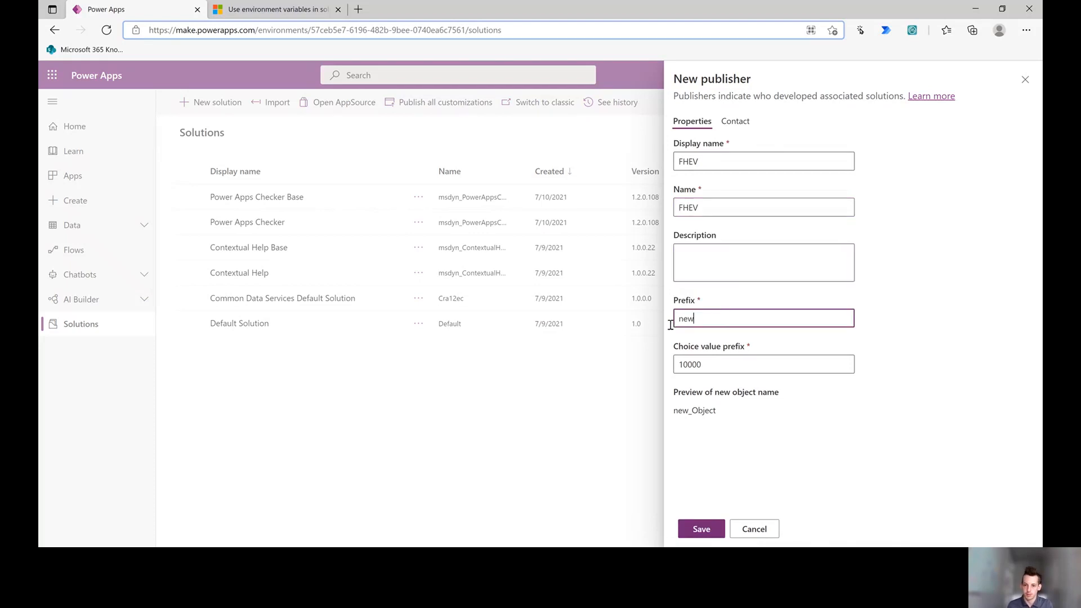
double_click(677, 320)
text(FHEV)
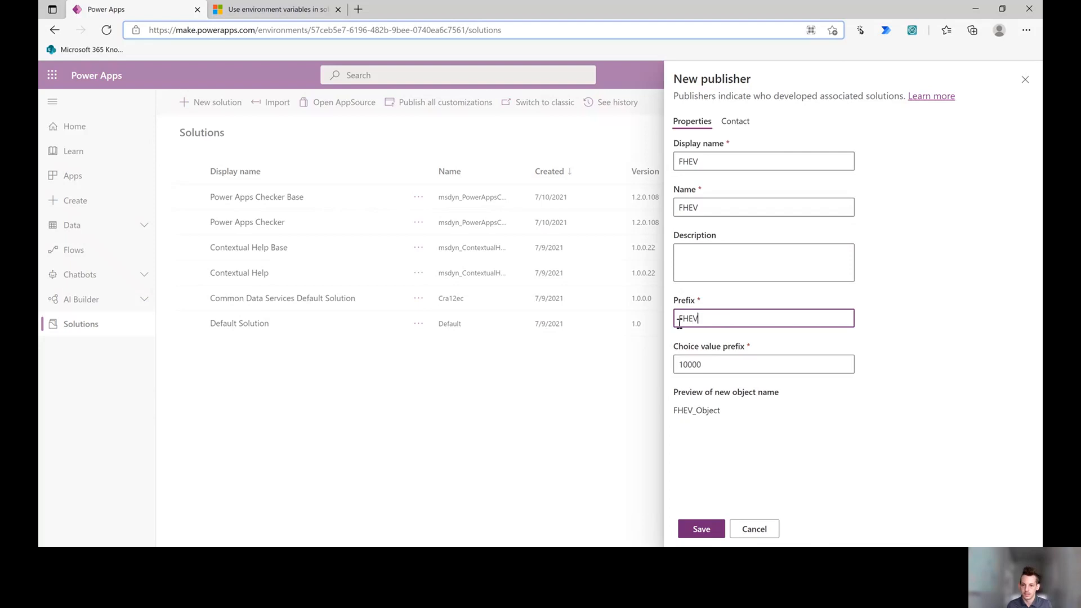
click(700, 528)
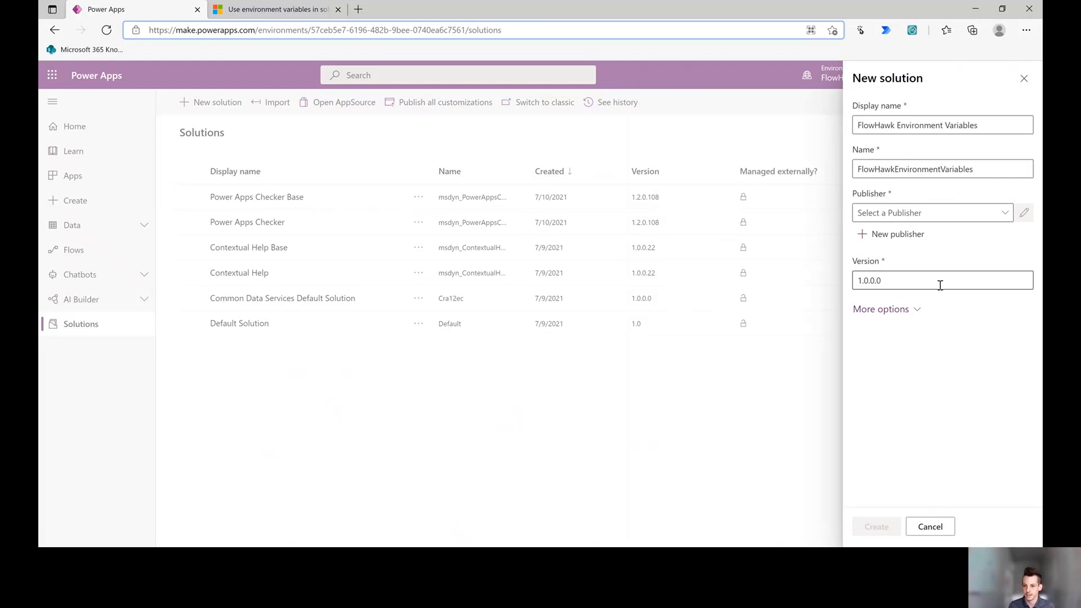
Assign FHEV as the new solution's publisher and create the solution.
click(907, 213)
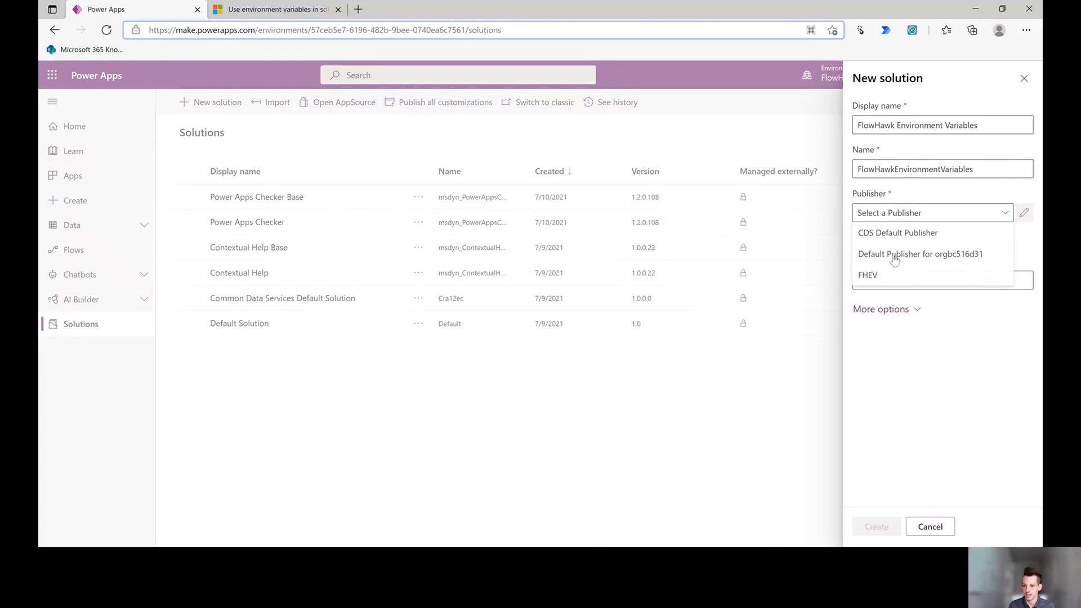
click(867, 275)
click(875, 527)
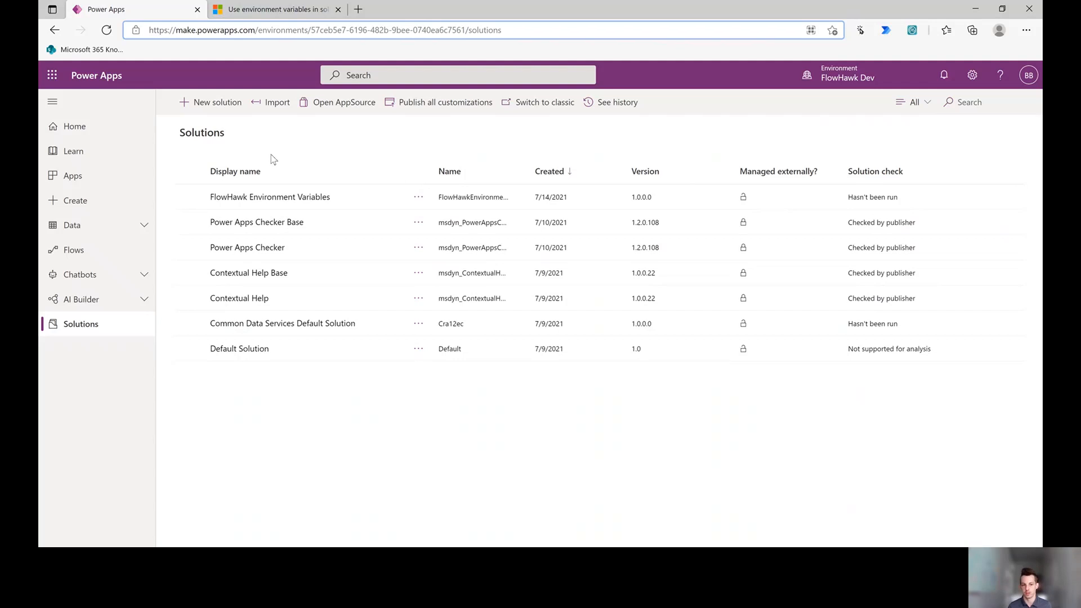
Open the FlowHawk Environment Variables solution and start a new environment variable with the display name URL.
click(296, 197)
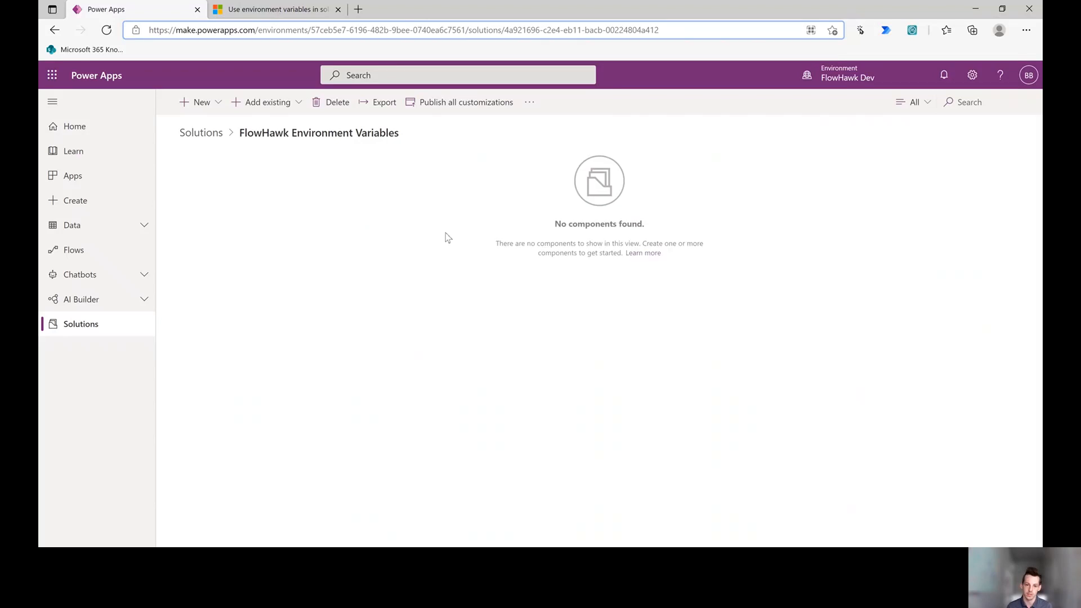
click(215, 103)
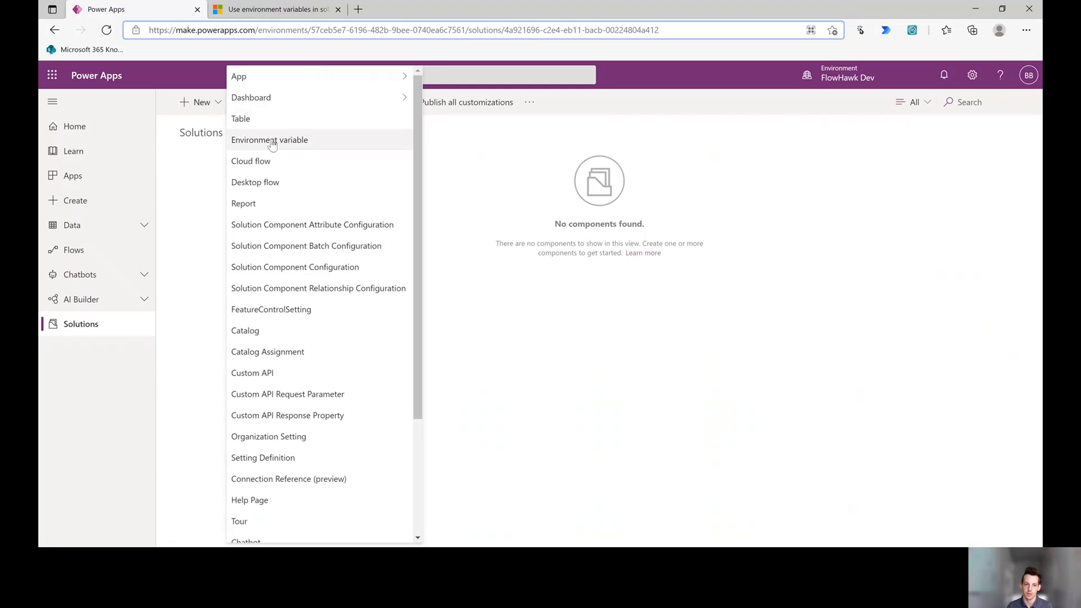
click(290, 139)
click(919, 173)
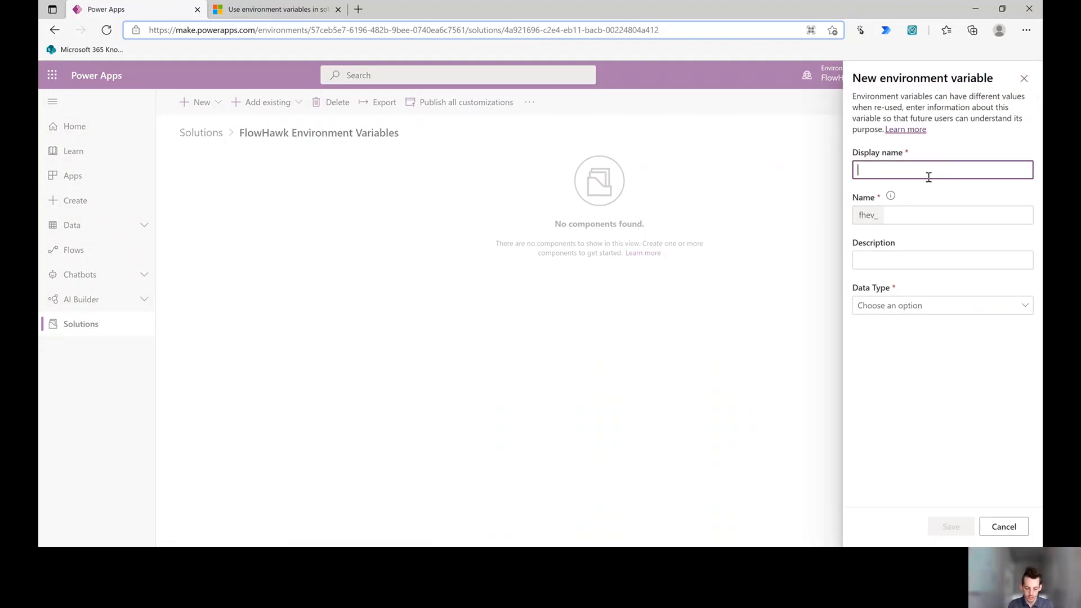
text(URL)
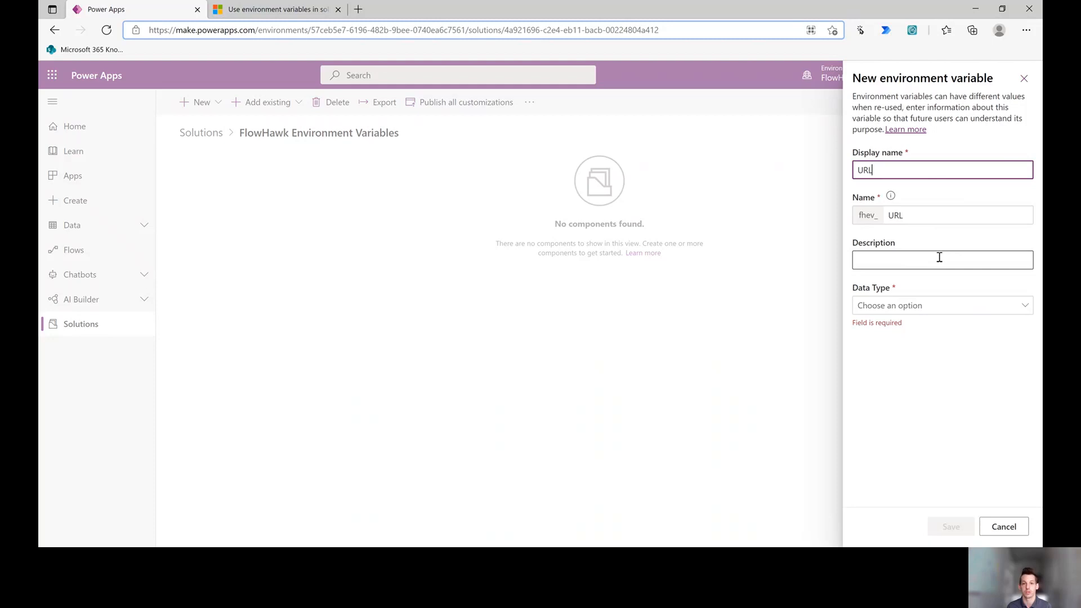
click(953, 216)
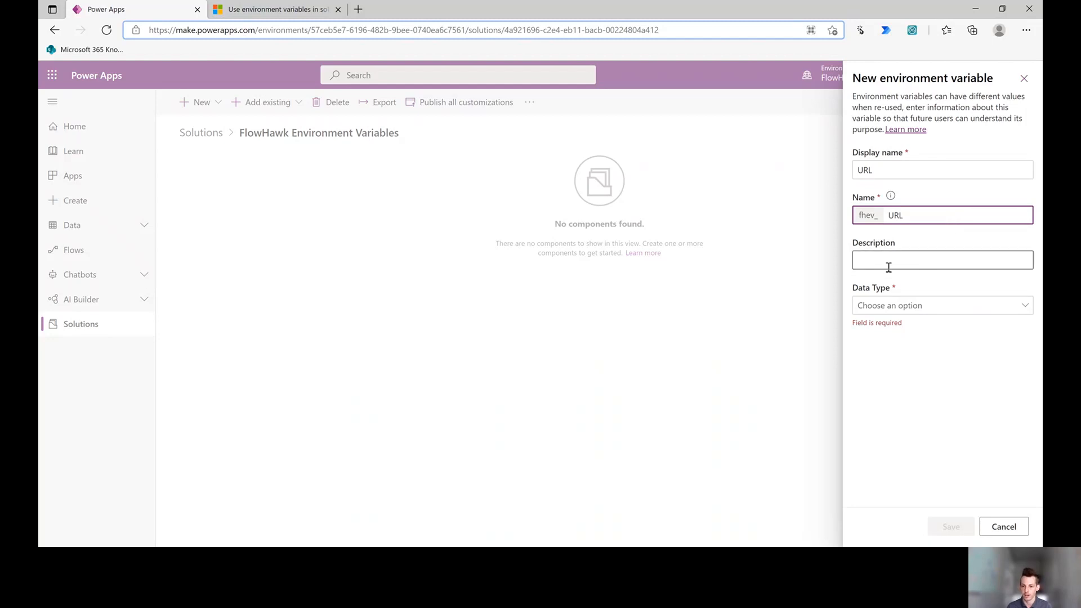
click(904, 307)
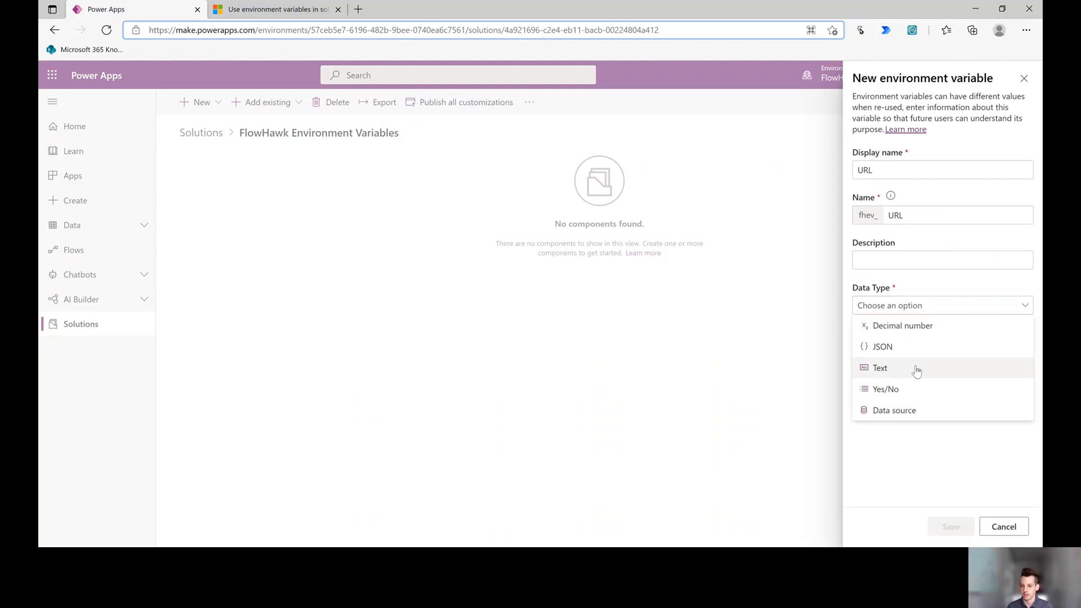
click(916, 371)
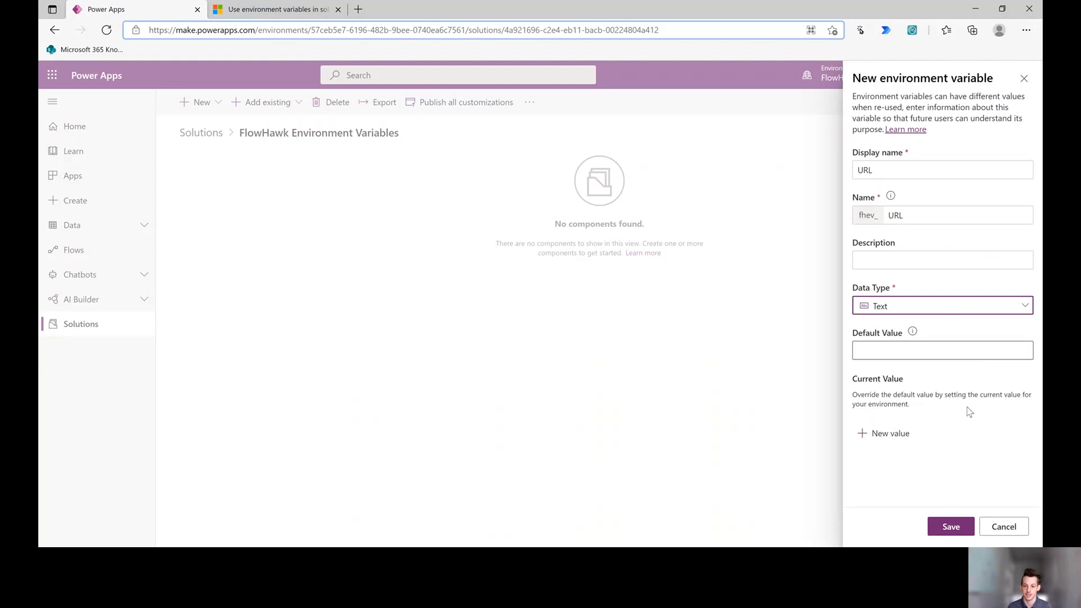
click(898, 439)
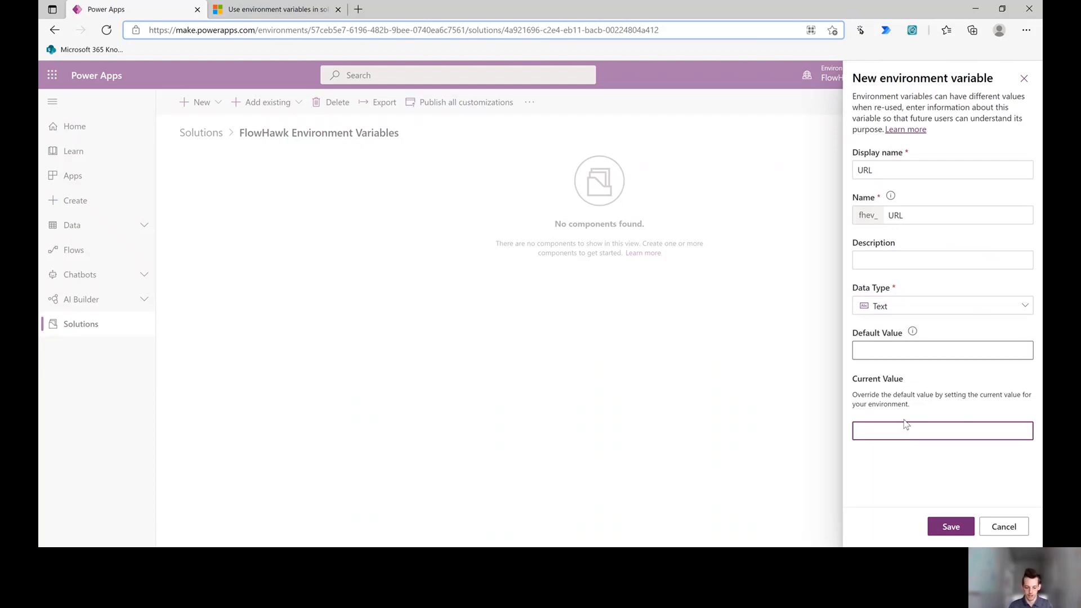
text(www.google.com)
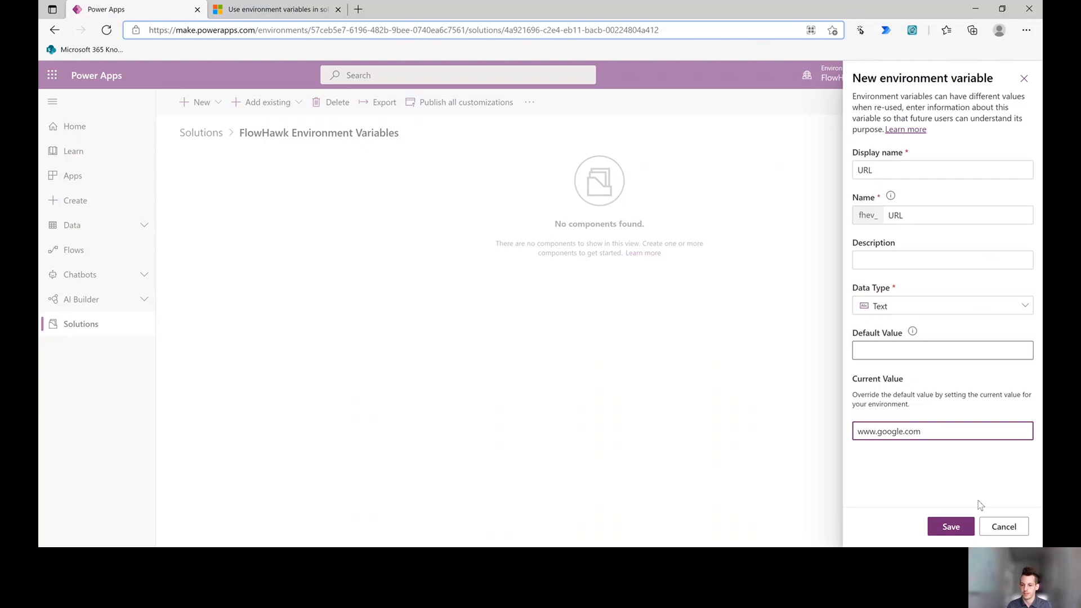
click(966, 526)
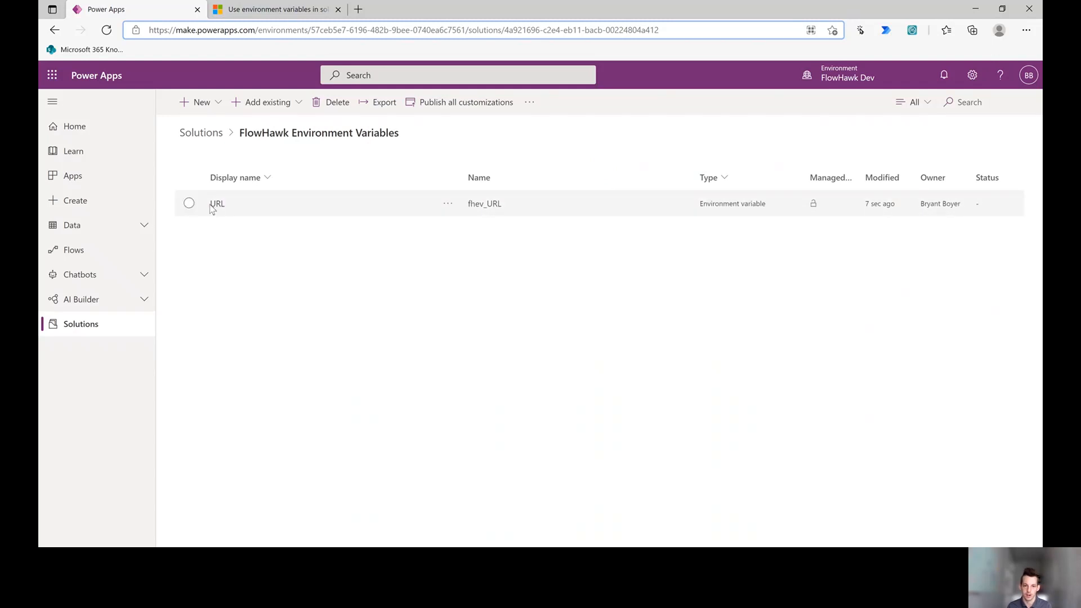
click(217, 205)
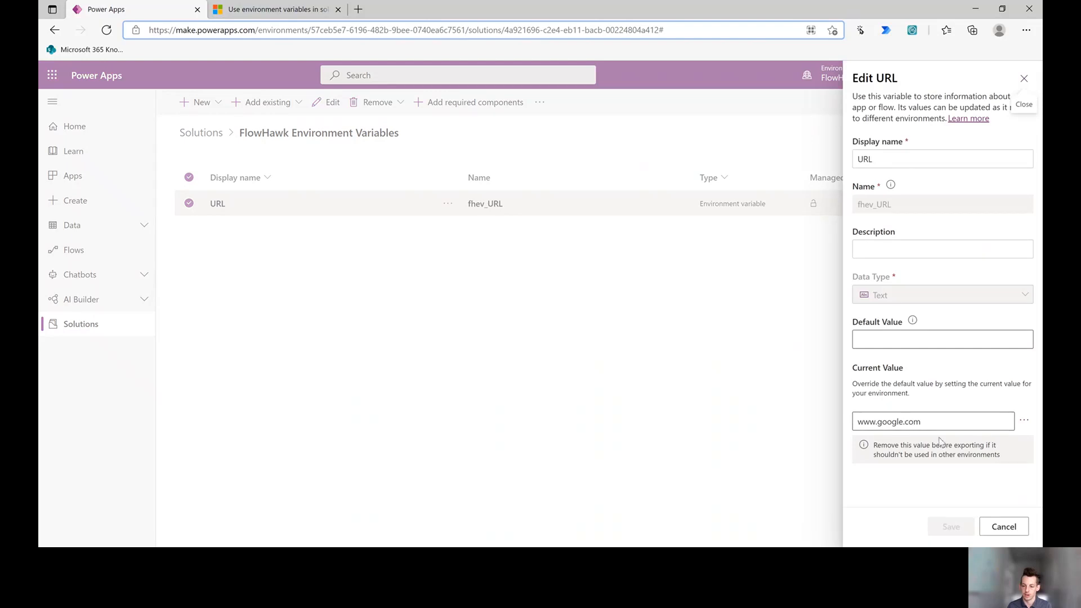
click(1022, 526)
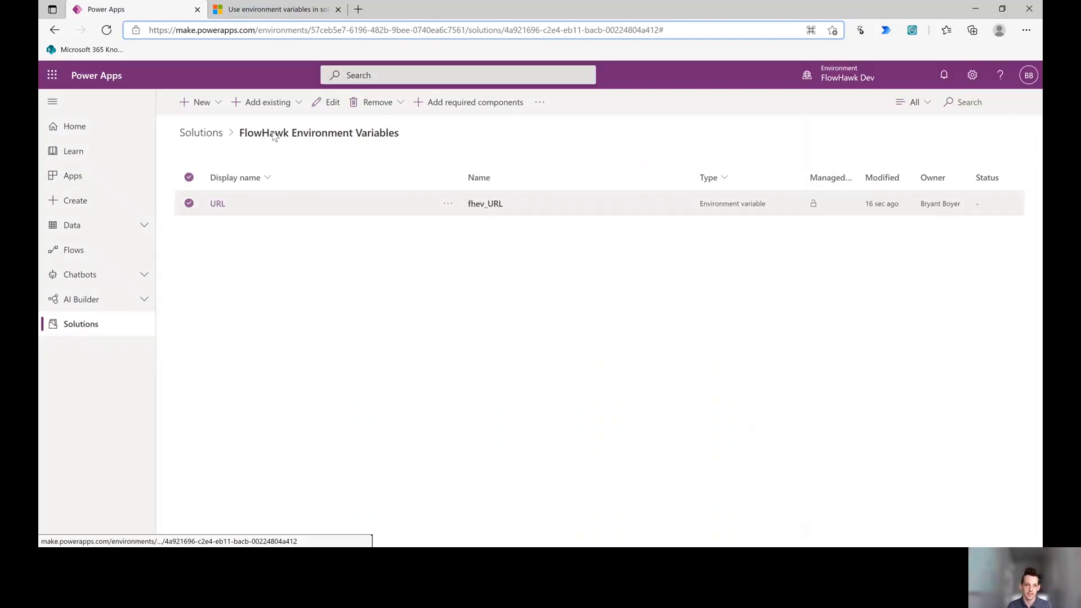
Create a new cloud flow in the solution that starts with the "Manually trigger a flow" trigger.
click(198, 102)
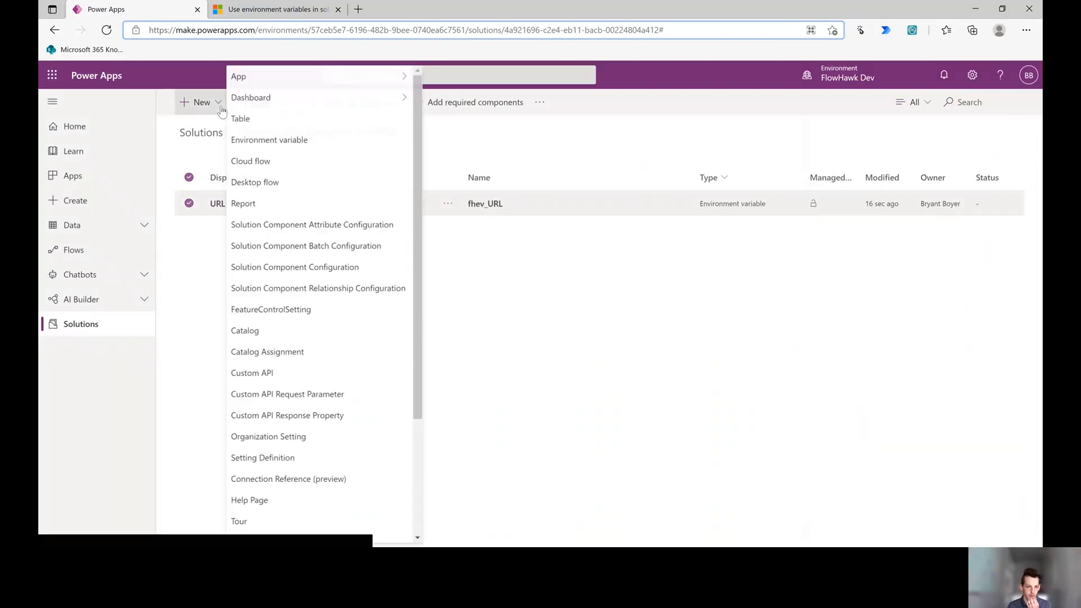
click(278, 170)
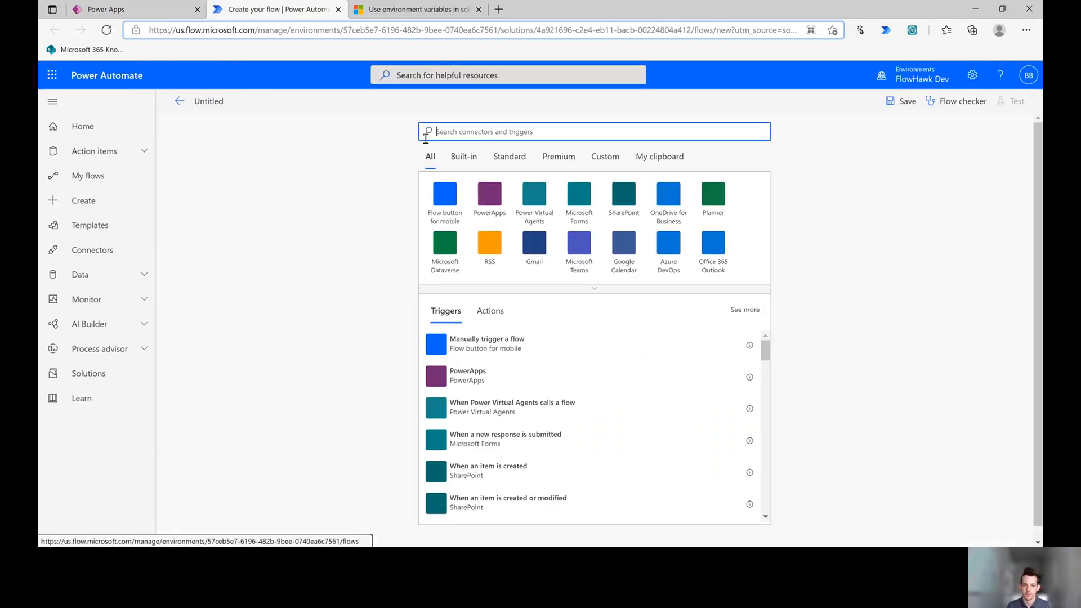
click(449, 201)
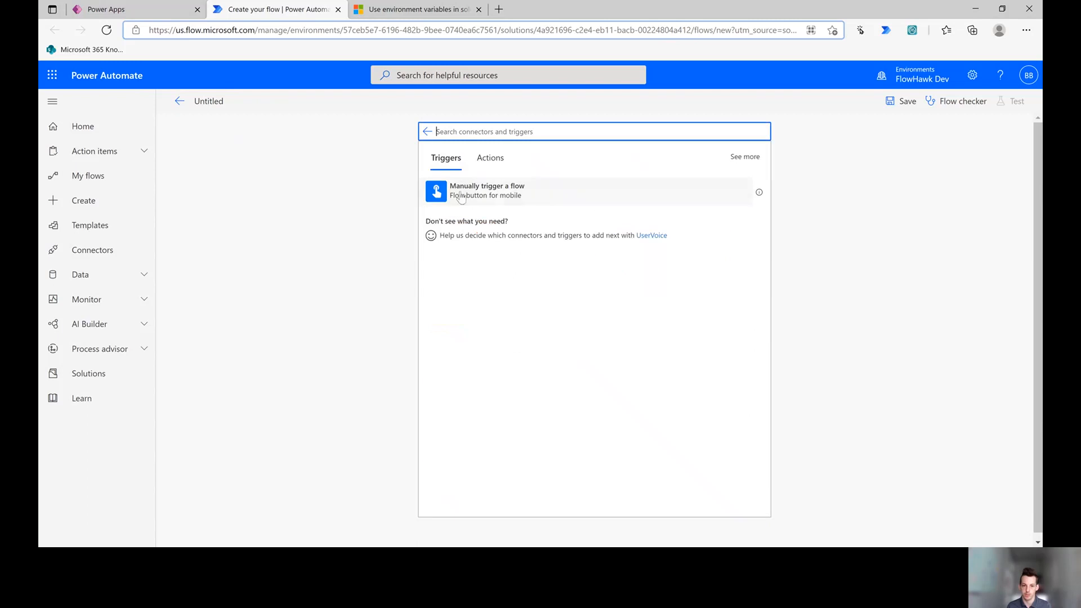
click(528, 202)
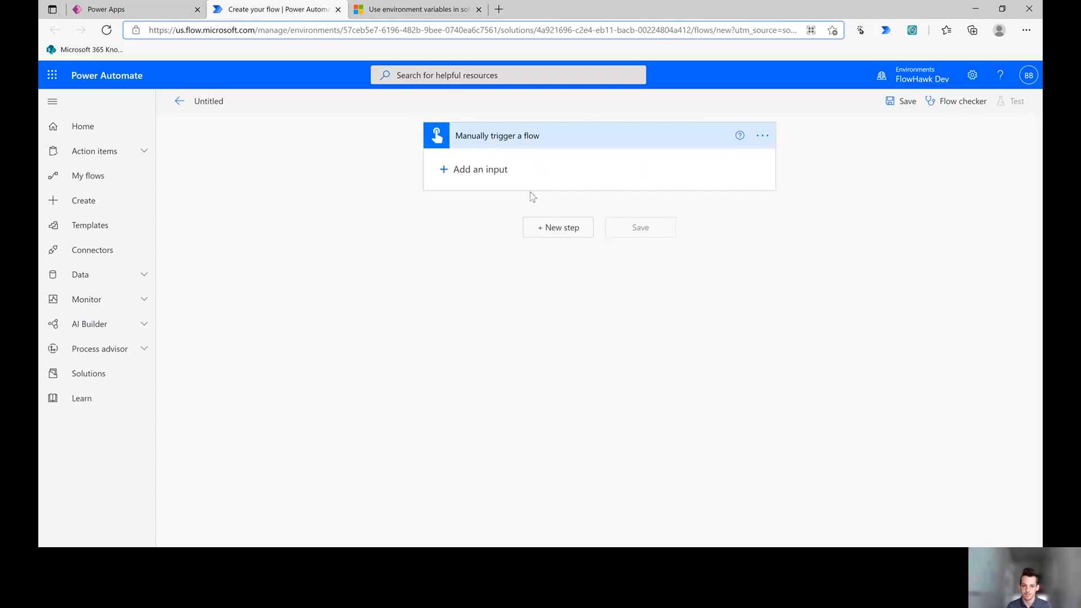
Add a Compose action with the URL environment variable as its input, and save the flow.
click(544, 227)
text(Compose)
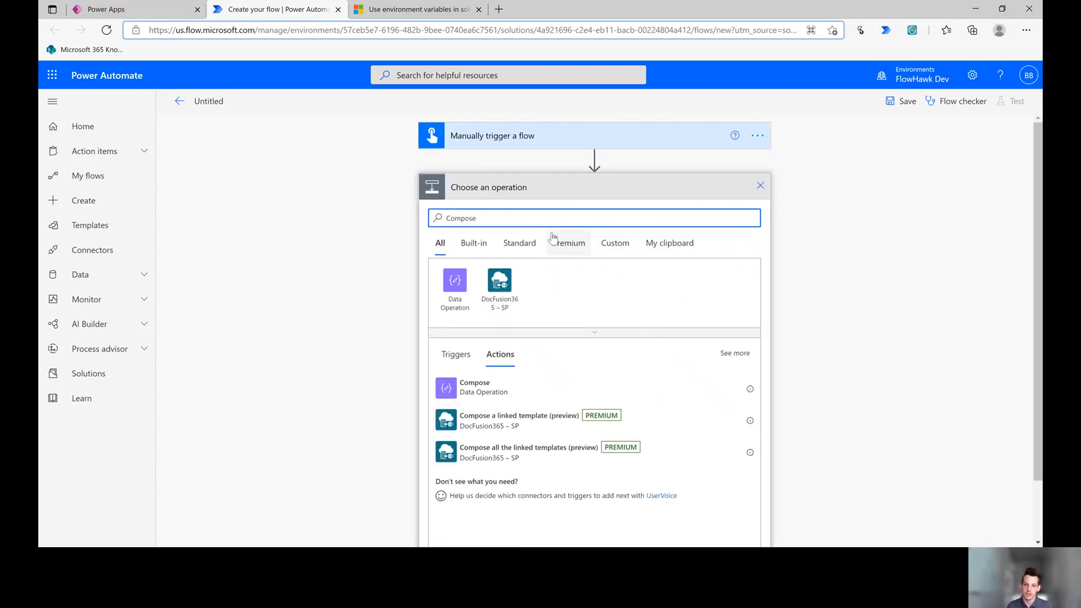
click(525, 388)
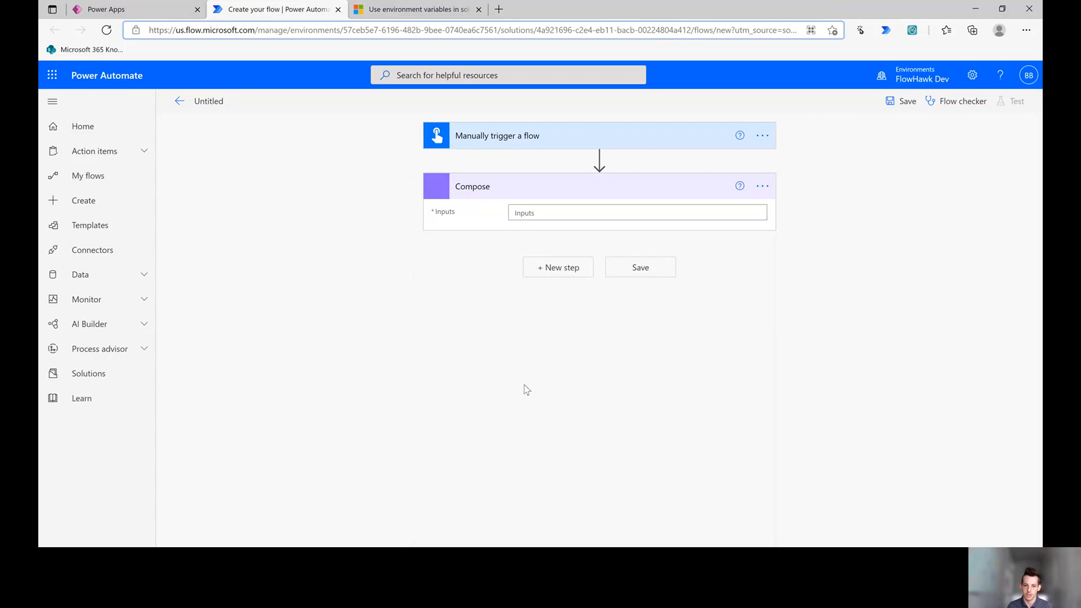
click(762, 187)
click(757, 213)
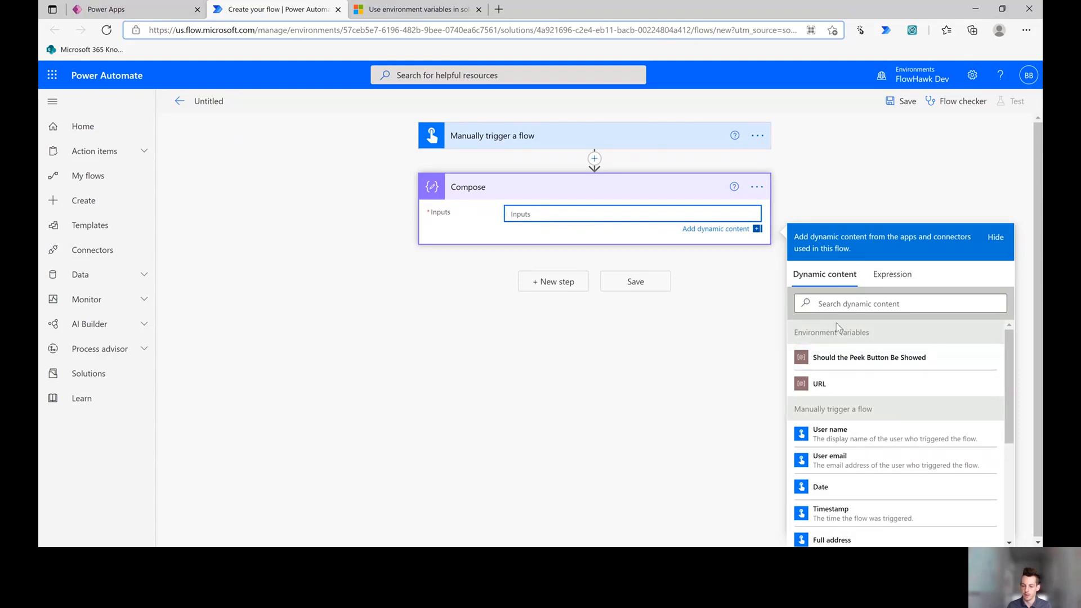
click(851, 383)
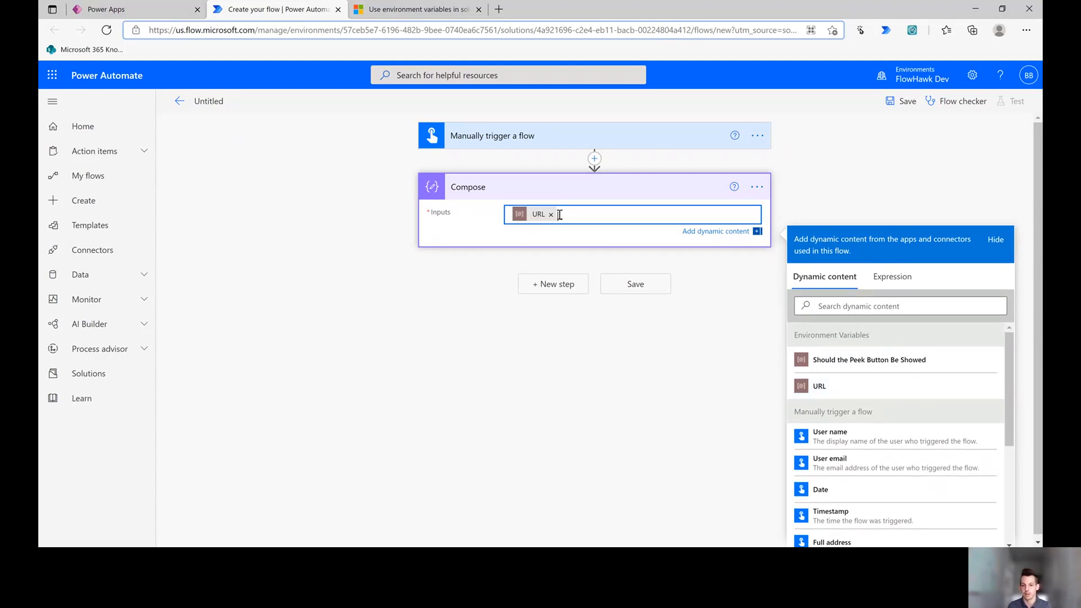
click(903, 102)
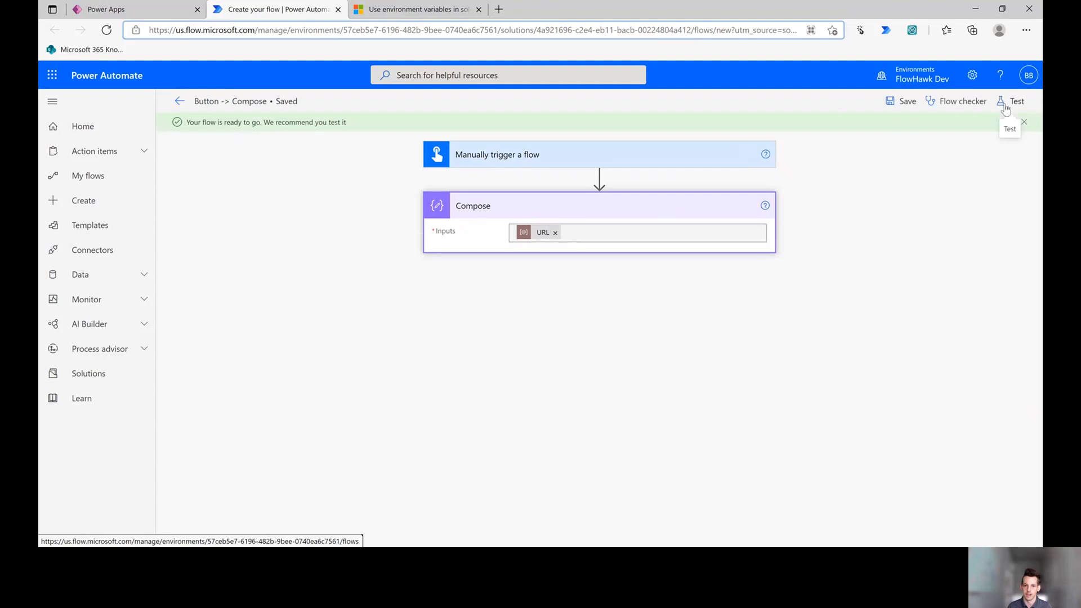
Test the saved flow with a manual run and expand the Compose action to check its inputs and outputs.
click(1004, 103)
click(892, 142)
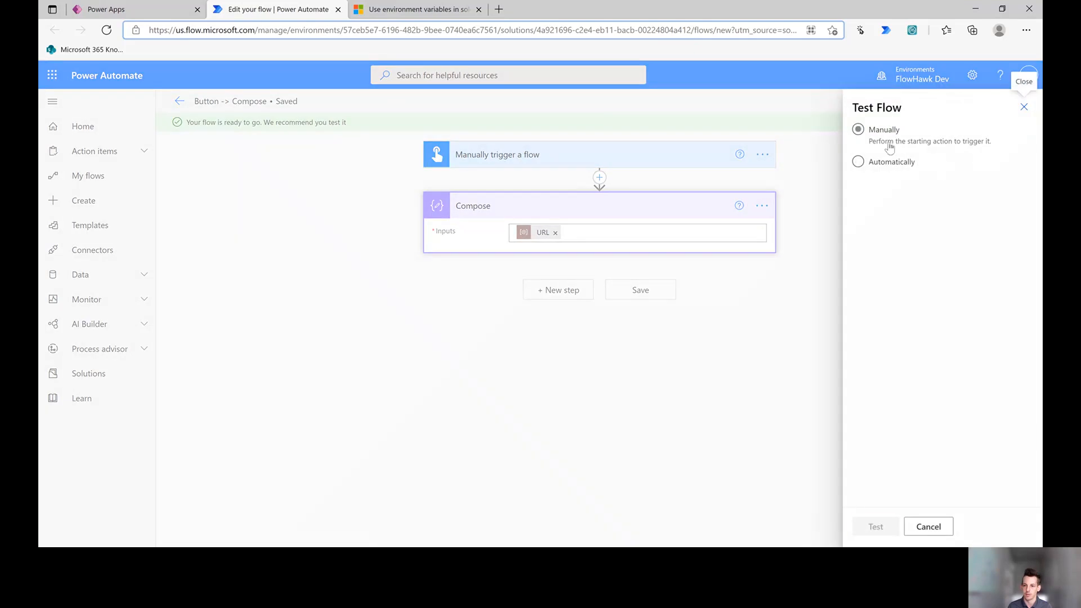
click(877, 528)
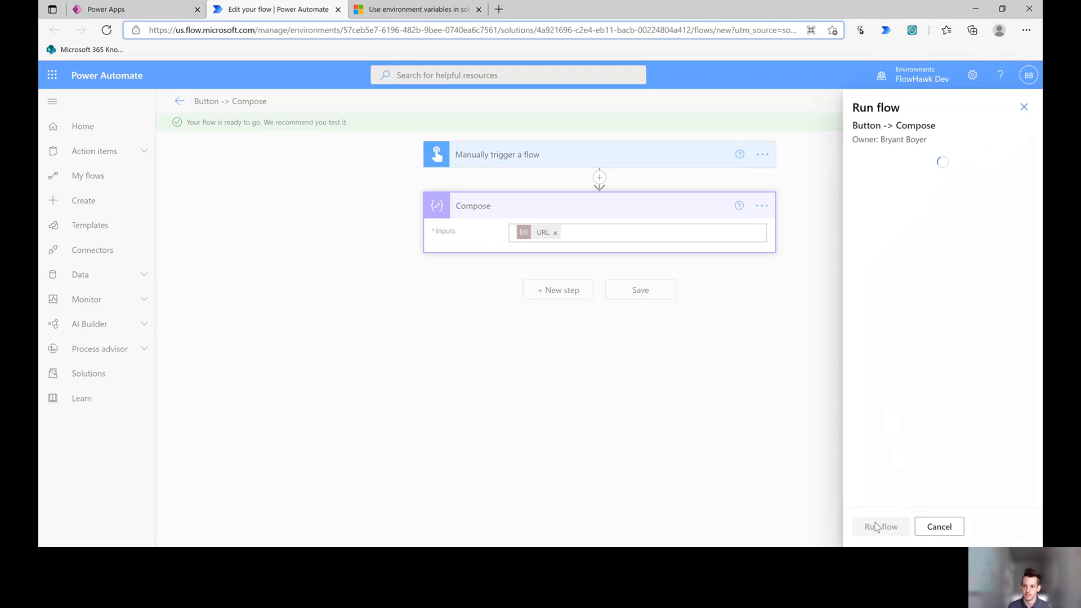
click(876, 527)
click(878, 529)
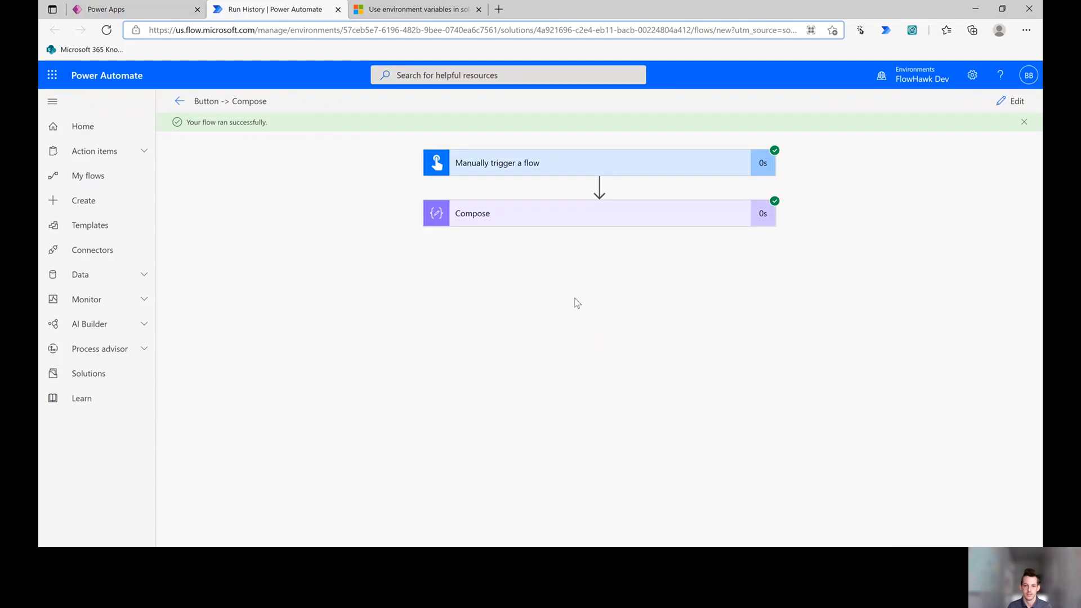
click(533, 225)
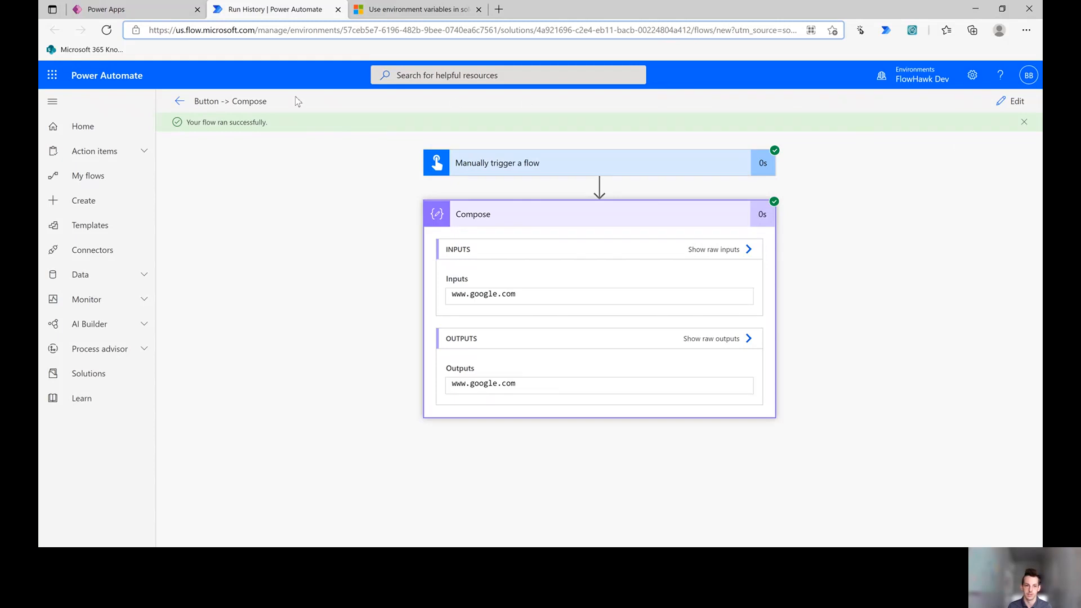
Close the flow, publish all changes in the FlowHawk Environment Variables solution, and export it as managed version 1.0.0.1.
click(337, 10)
click(620, 341)
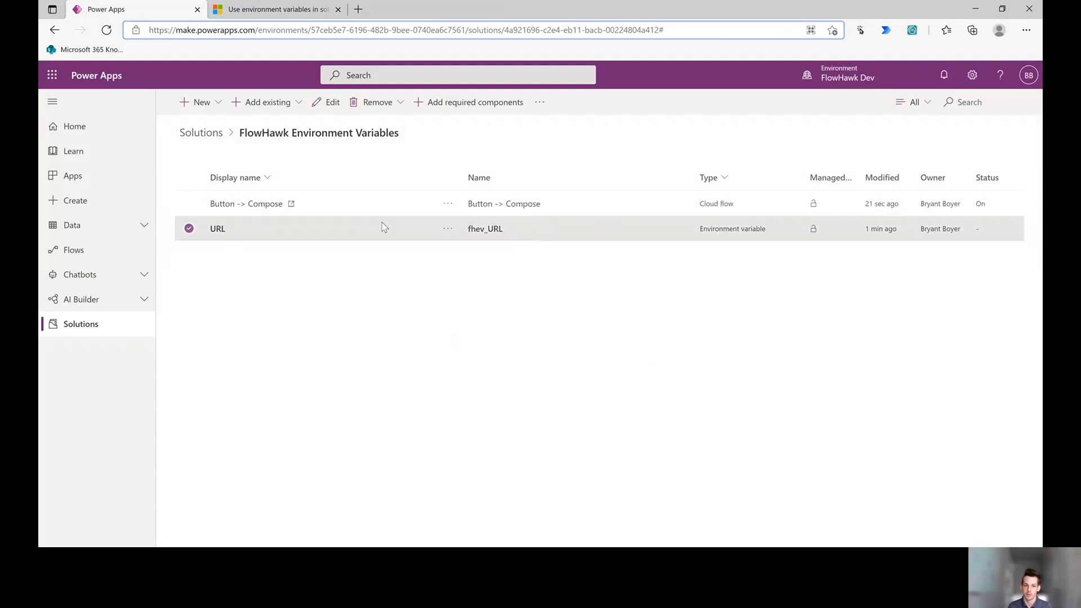
click(189, 230)
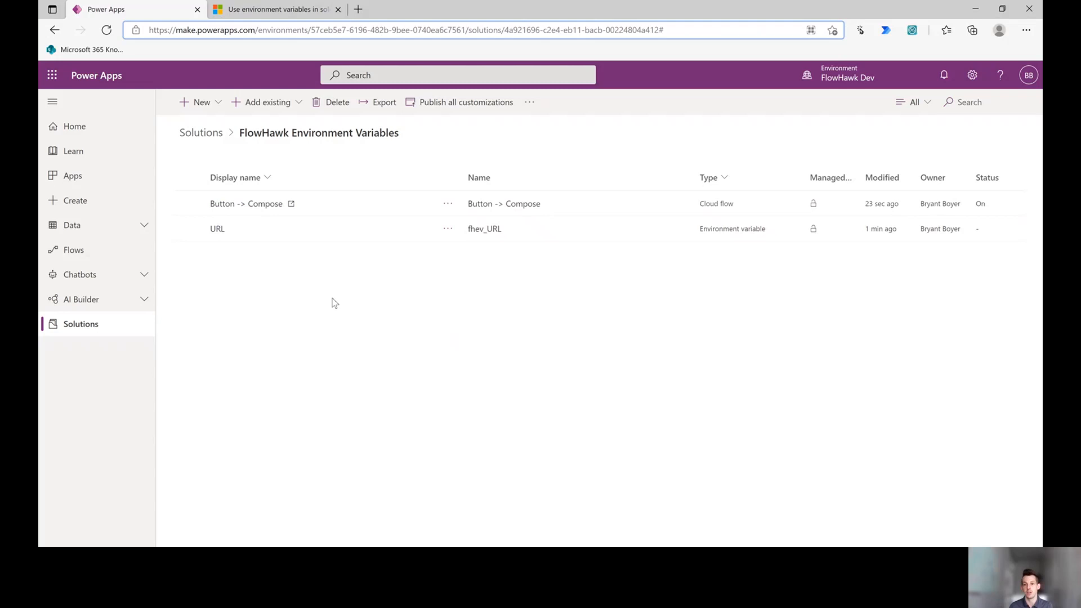
click(385, 104)
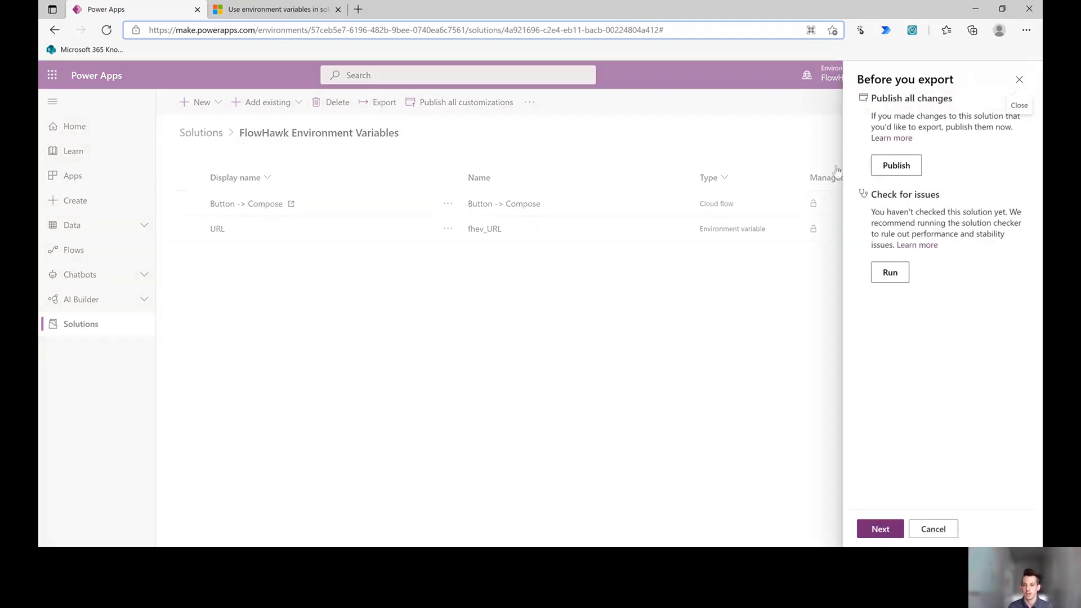
click(901, 167)
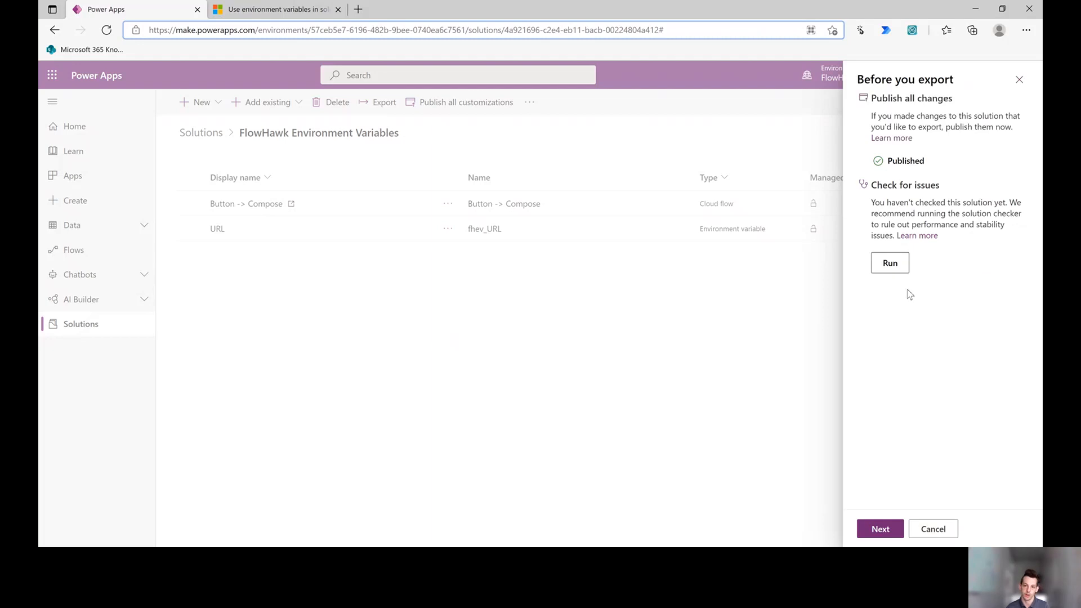
click(880, 529)
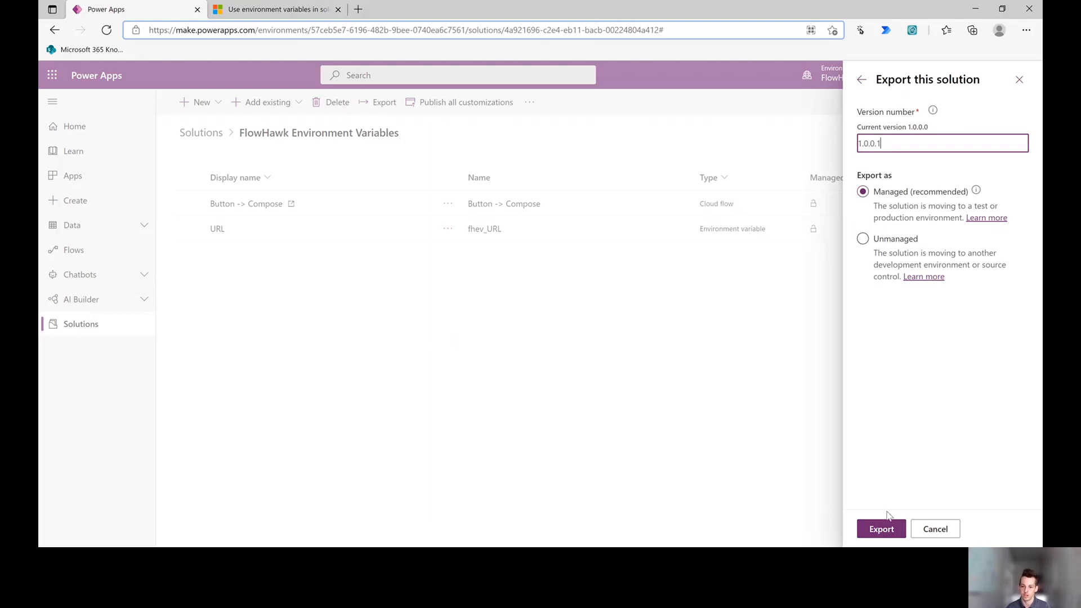
click(882, 529)
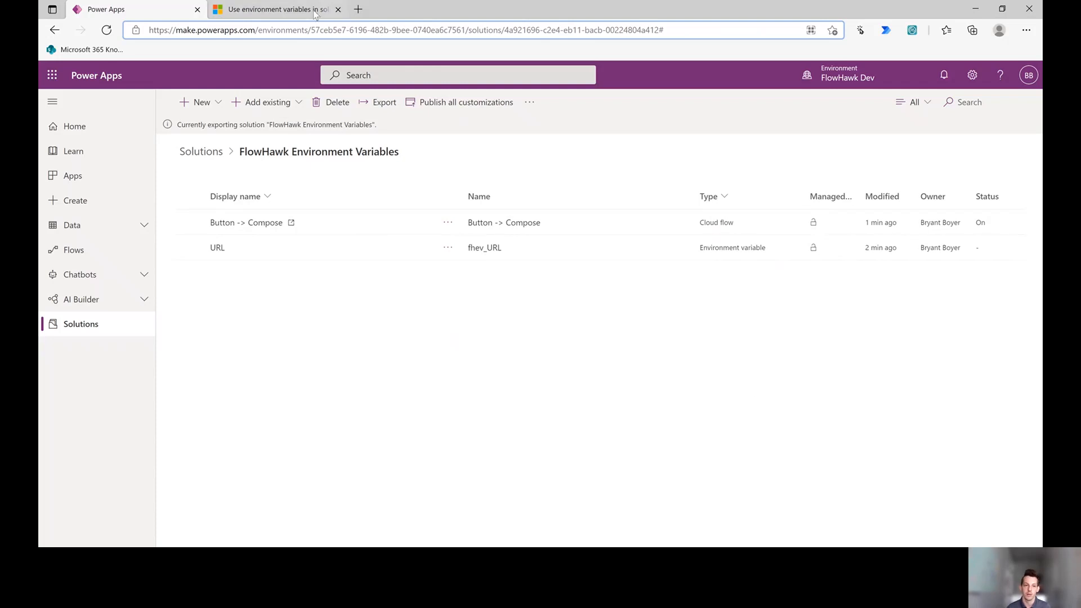
Open Power Apps in a new first browser tab, switch it to the FlowHawk Dev environment, and show its data tables.
click(358, 11)
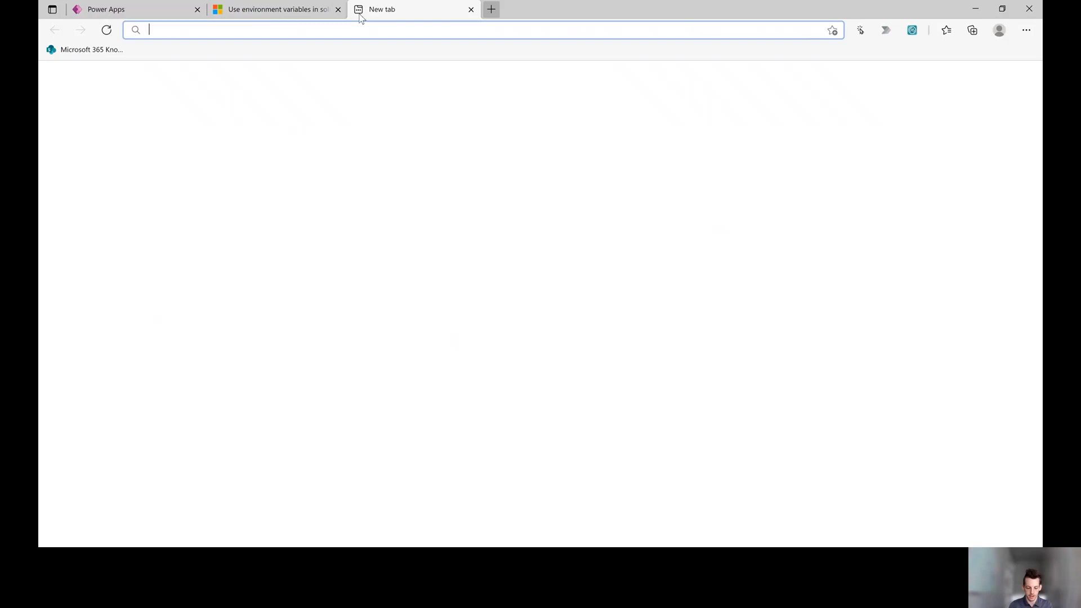
text(make.)
key(Return)
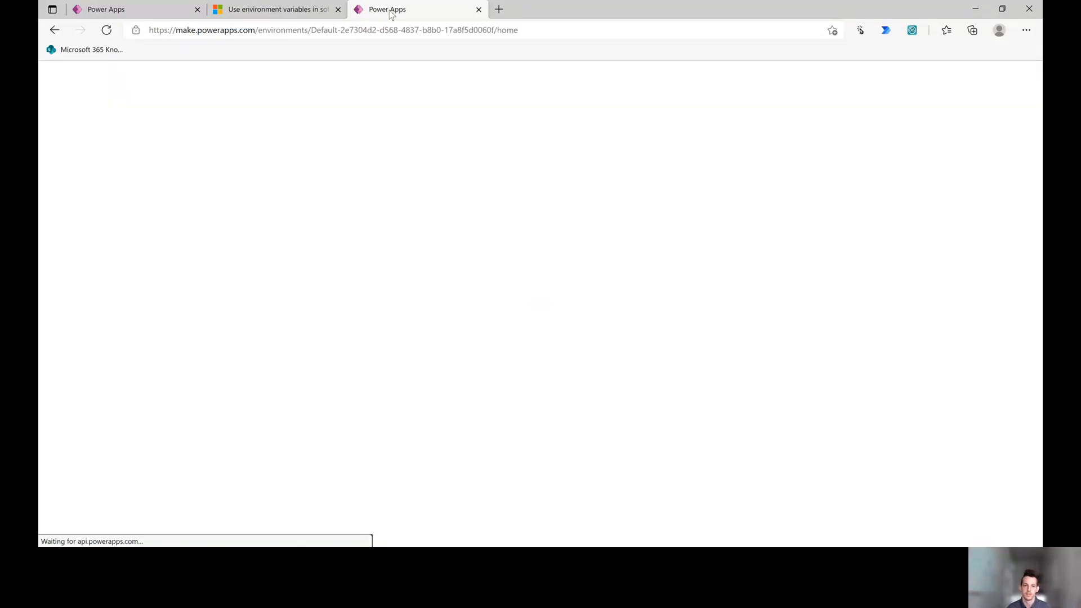
drag(392, 11, 111, 10)
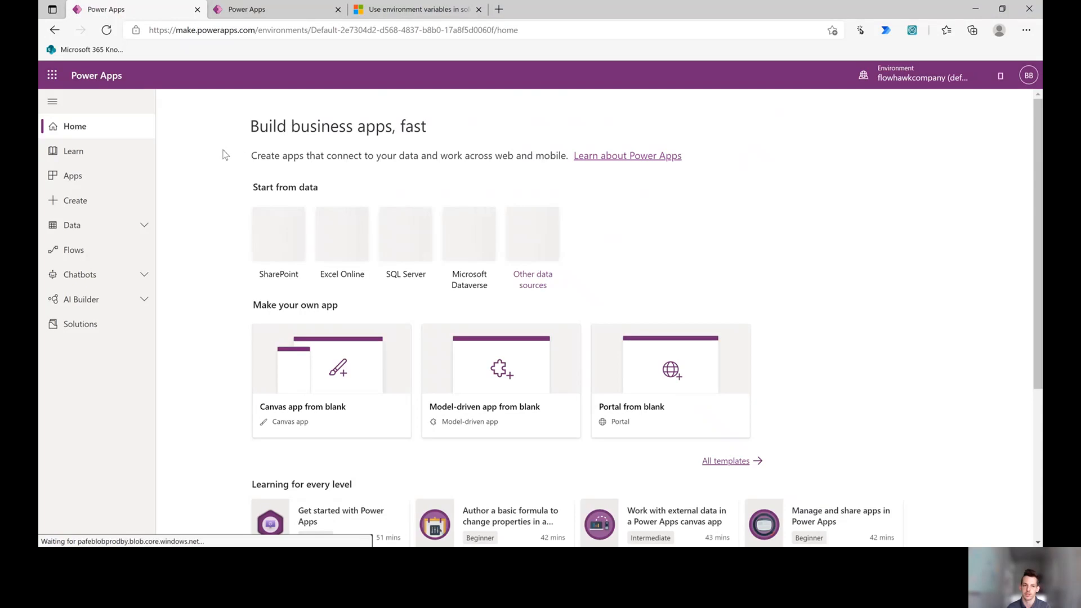
click(886, 82)
click(919, 202)
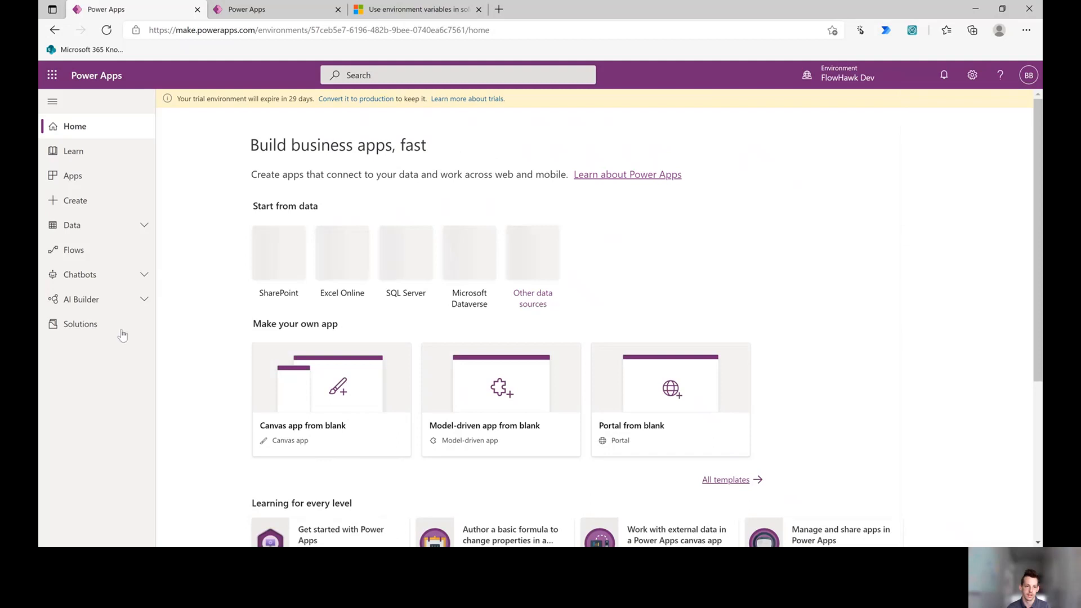
click(141, 225)
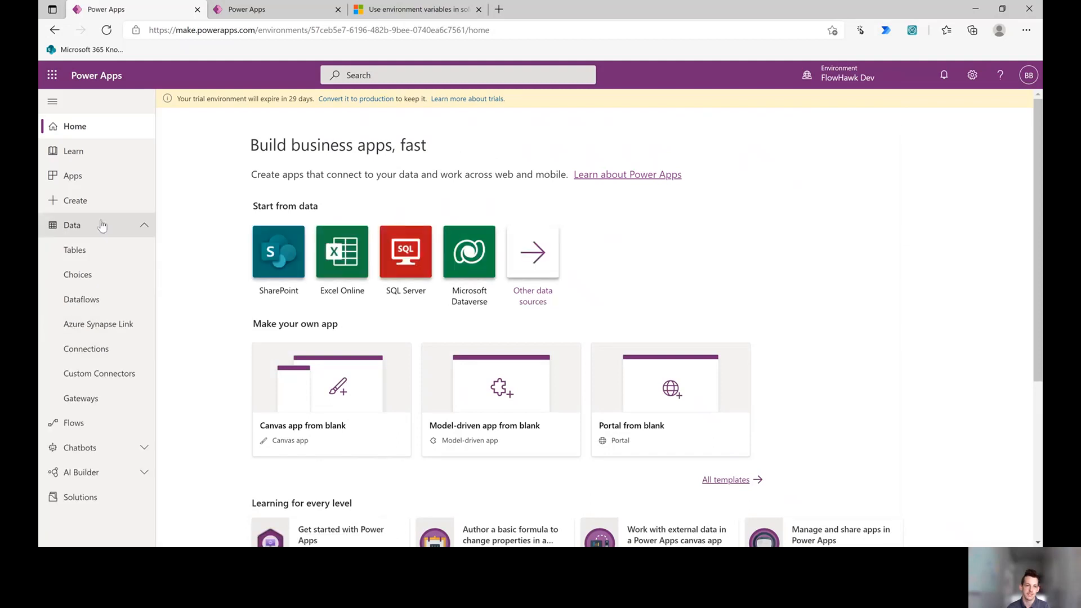
click(101, 263)
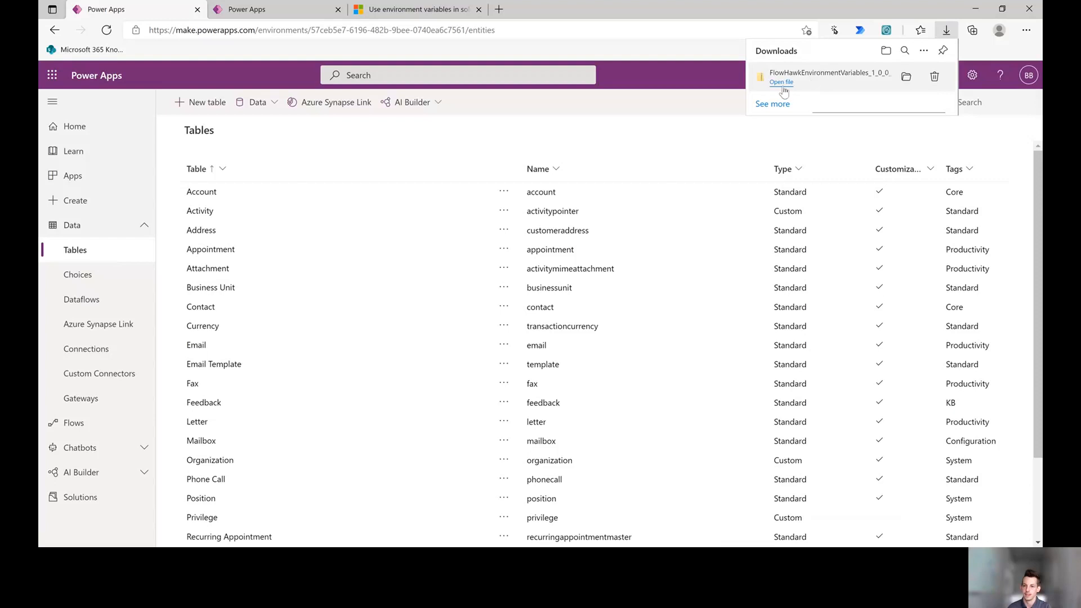
Return to the exported solution's browser tab, switch to the flowhawkcompany (default) environment, and open its solutions list.
click(274, 10)
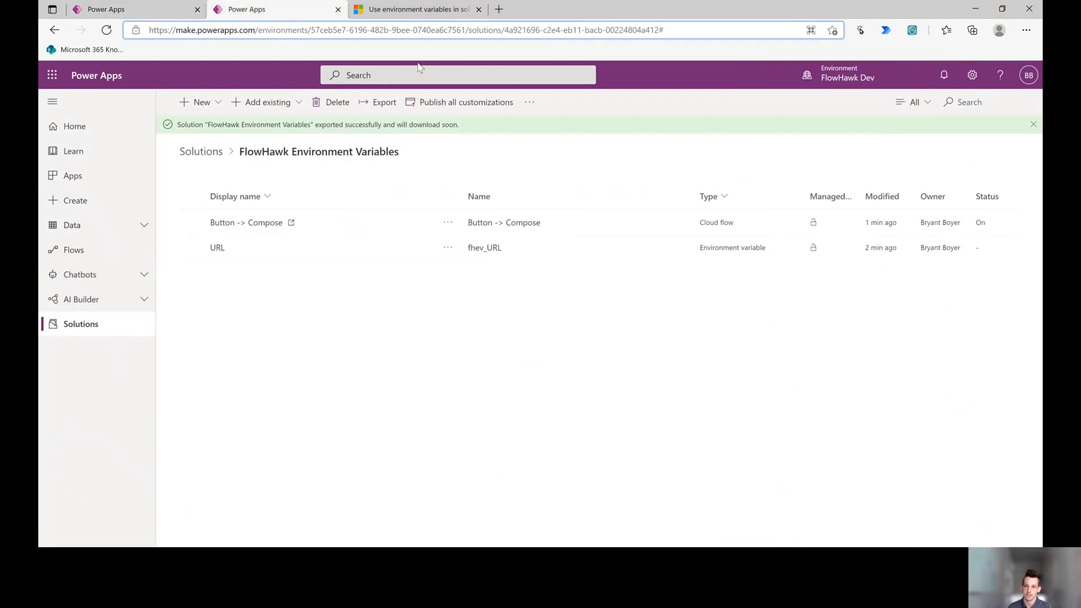
click(844, 75)
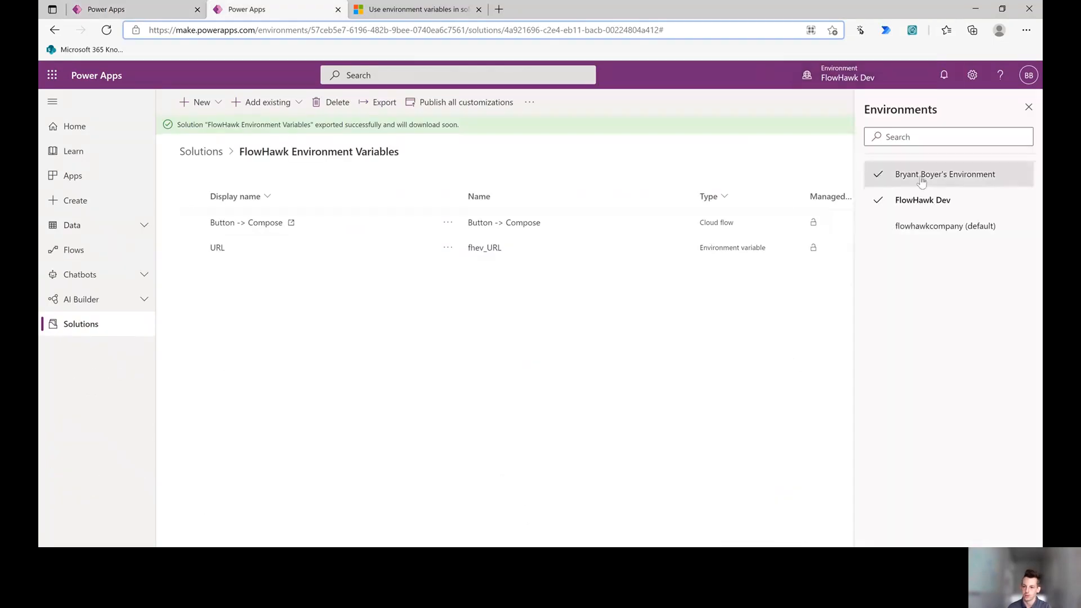
click(918, 230)
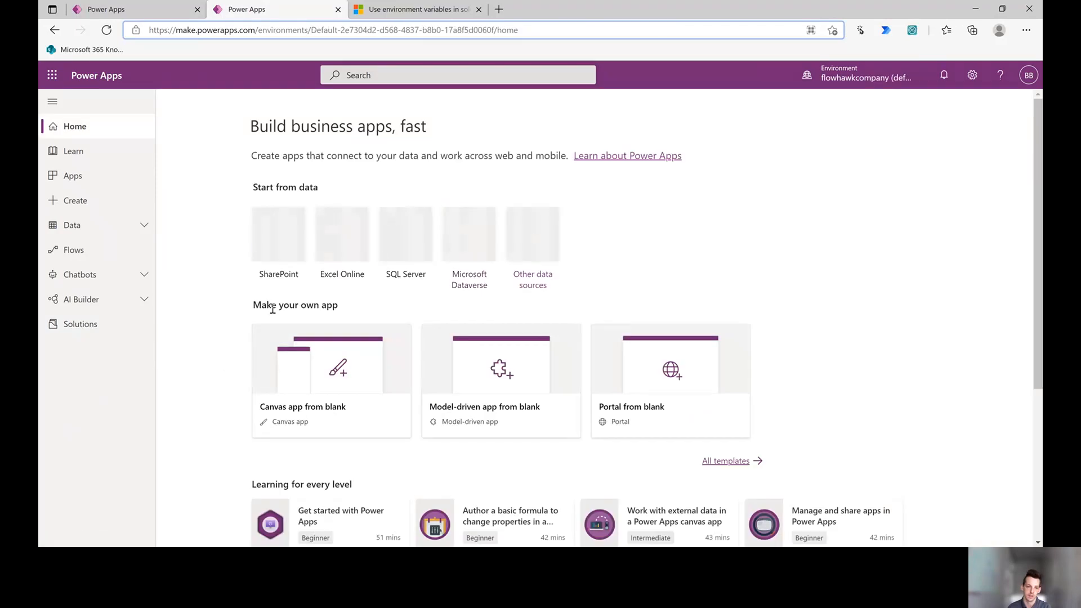
click(102, 325)
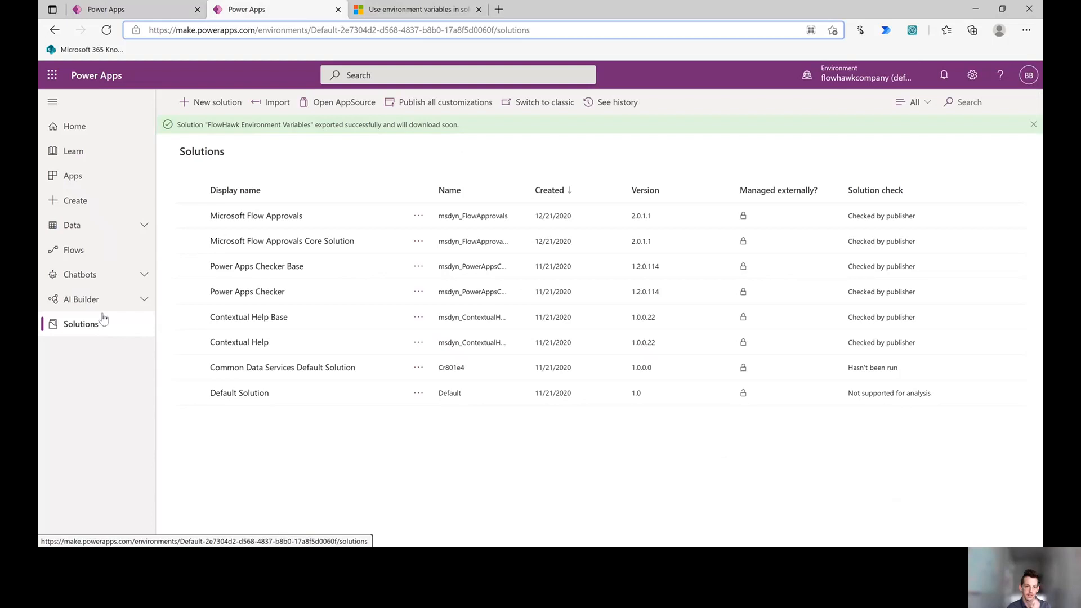
Import FlowHawkEnvironmentVariables_1_0_0_1_managed.zip into the default environment, with plug-in steps and flows included in the solution enabled.
click(272, 103)
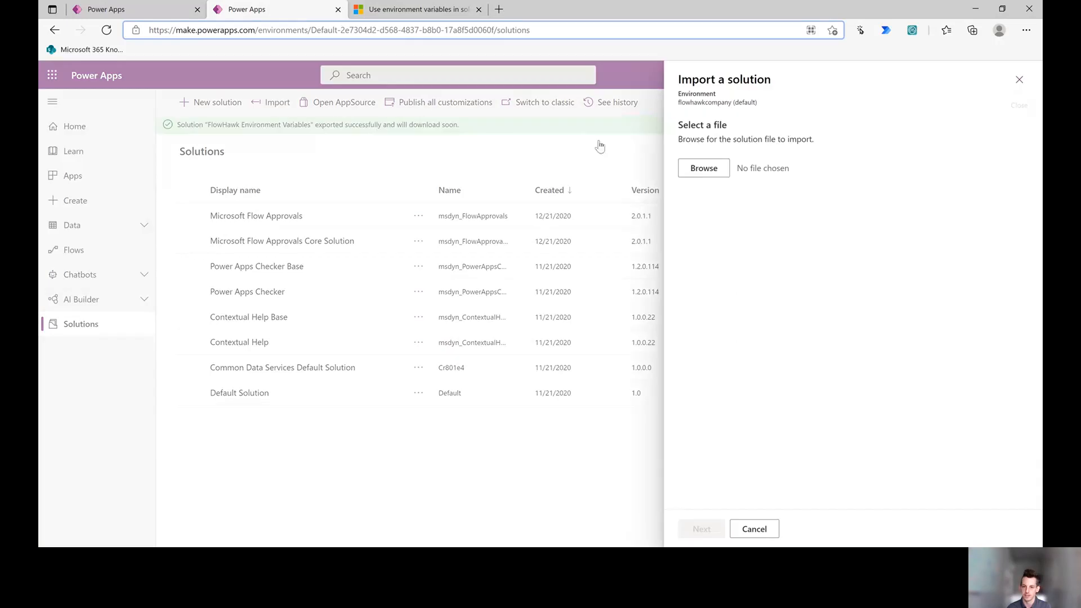
click(703, 168)
click(191, 101)
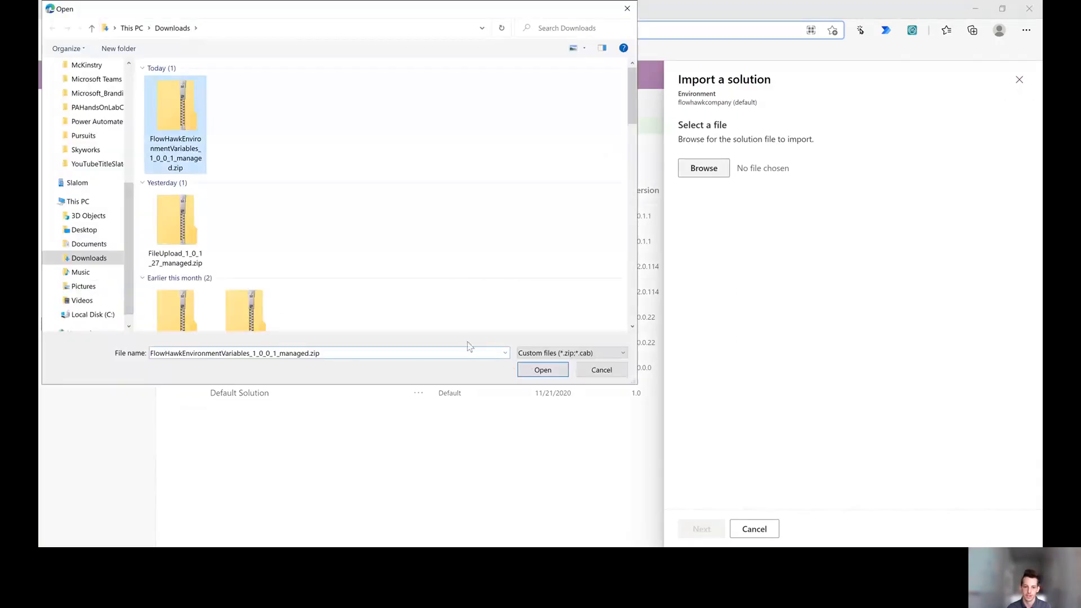
click(535, 369)
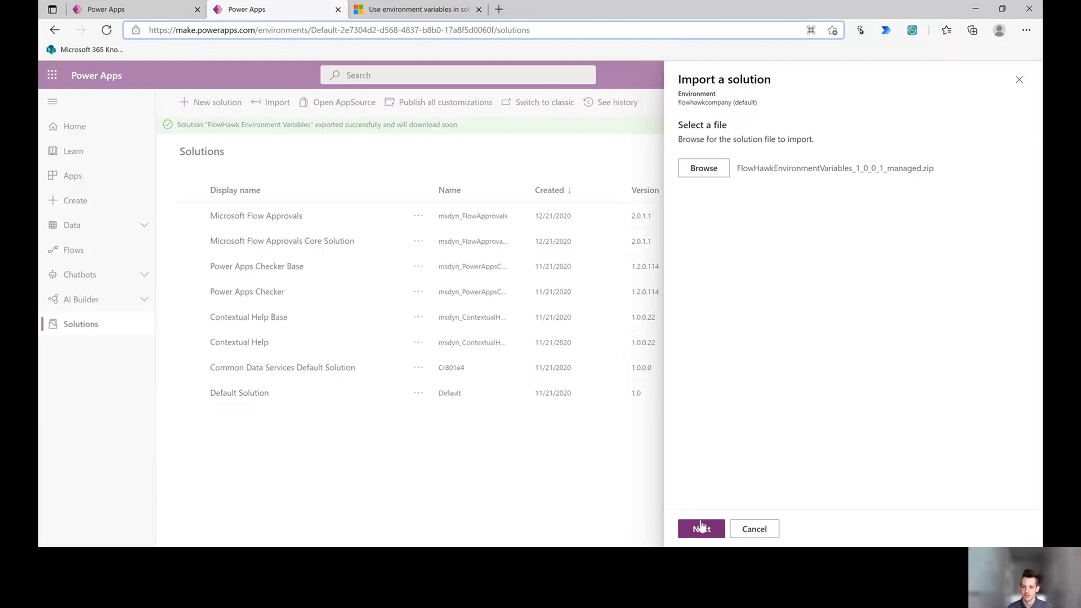
click(702, 529)
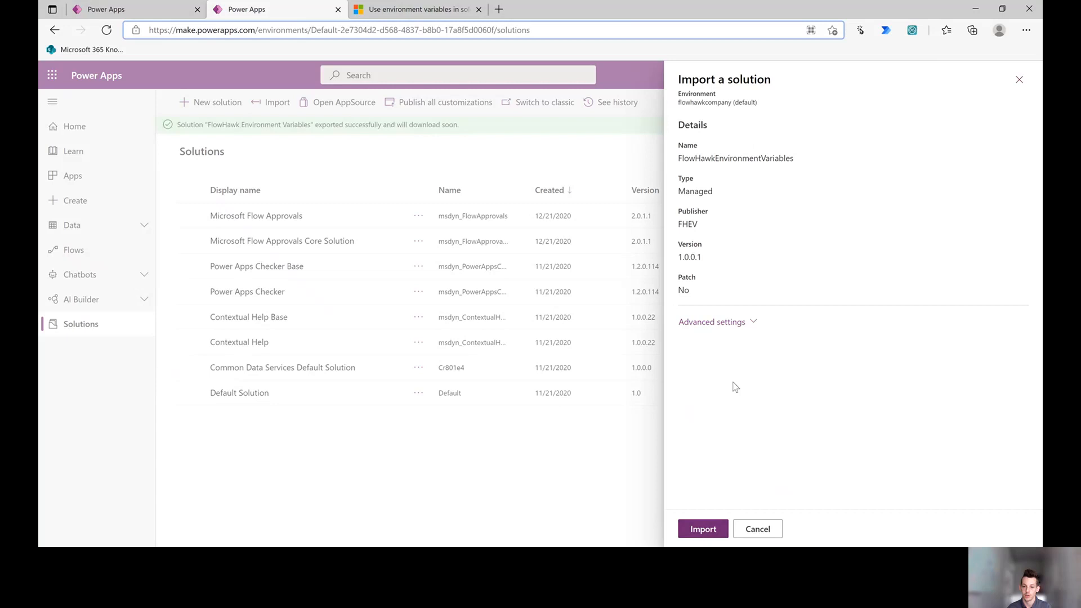
click(741, 323)
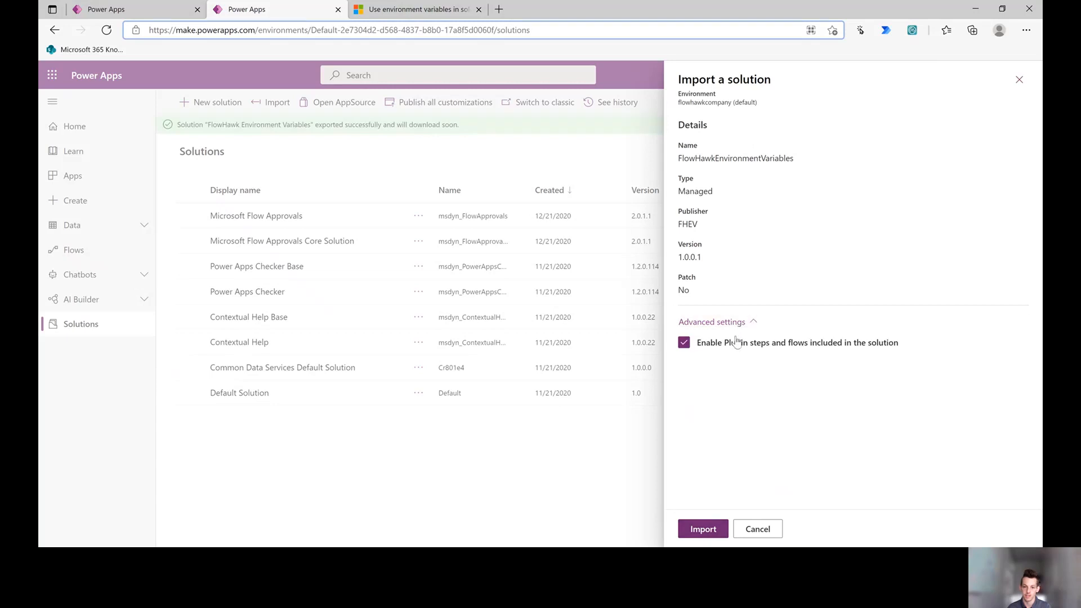
click(702, 528)
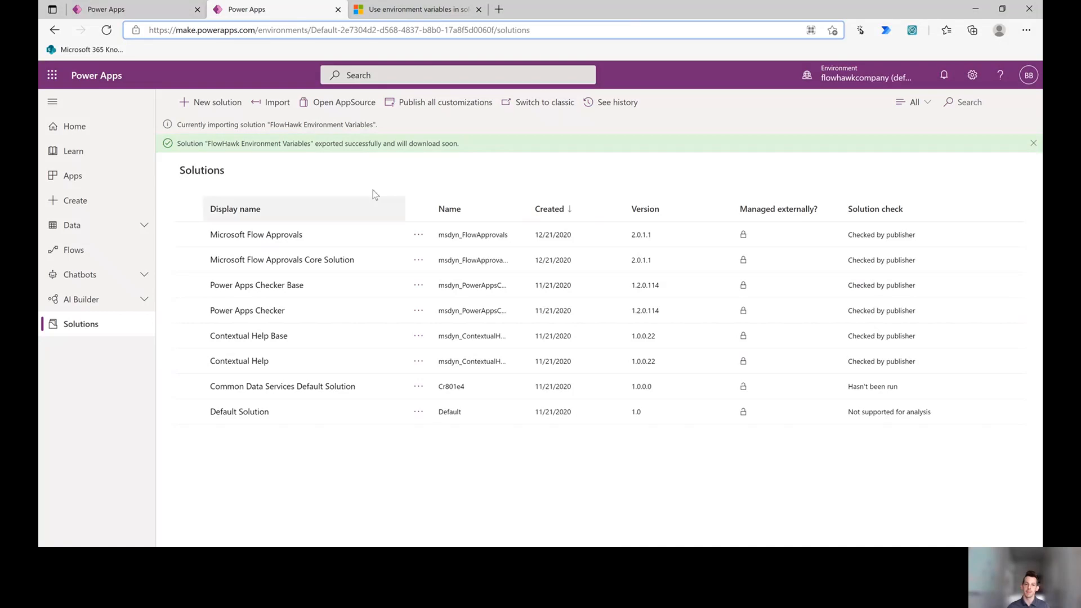
Go back to the FlowHawk Dev tables, show all tables, and search them for Environment.
click(150, 15)
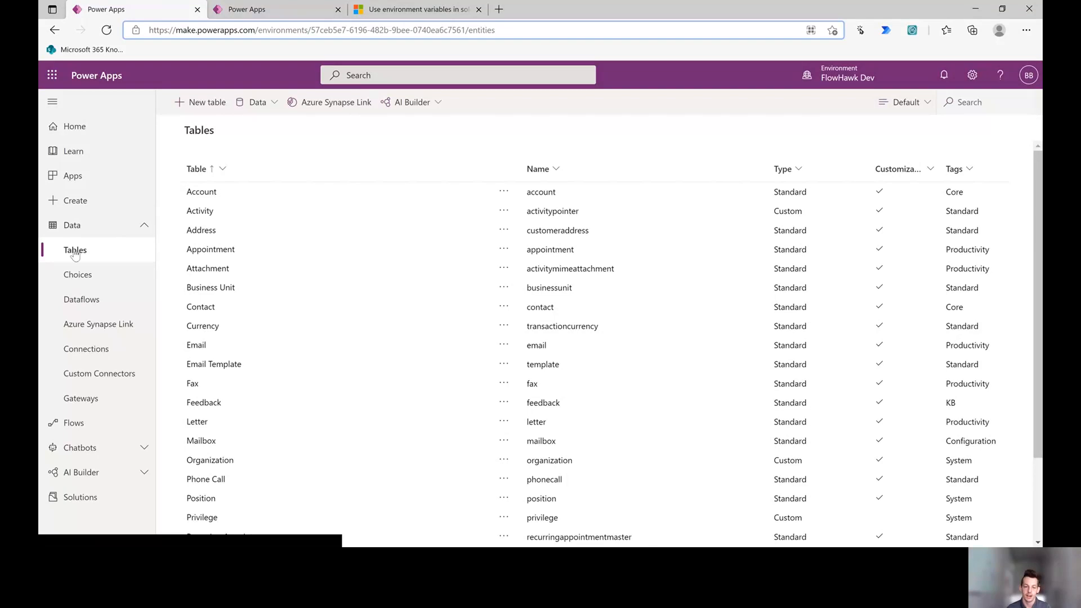
click(903, 104)
click(912, 170)
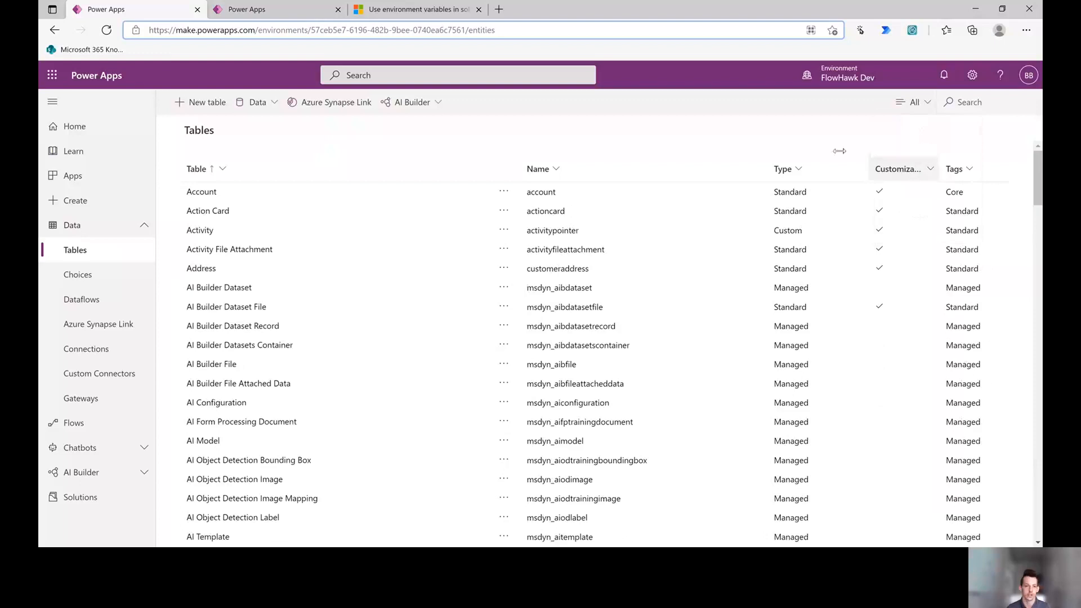
click(989, 103)
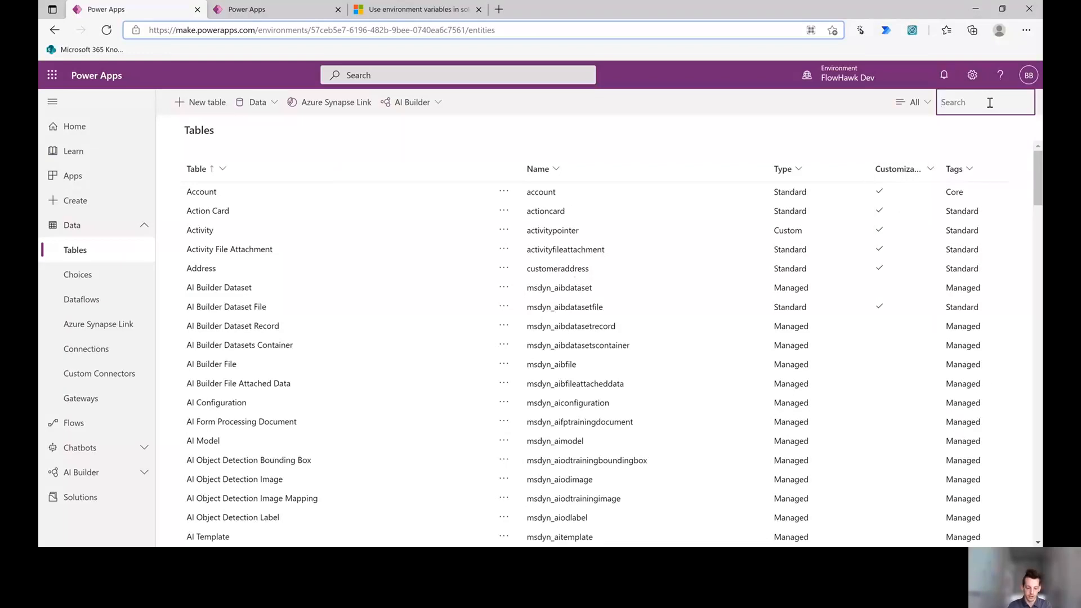
text(Environment)
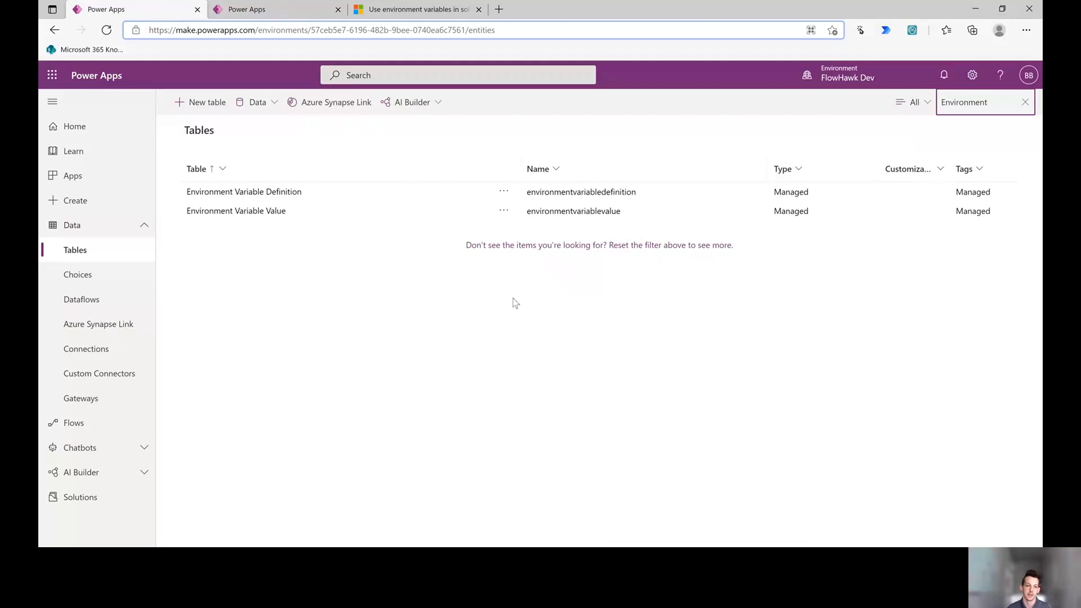
Open the Environment Variable Definition table's data and open the fhev_URL record for editing.
click(278, 194)
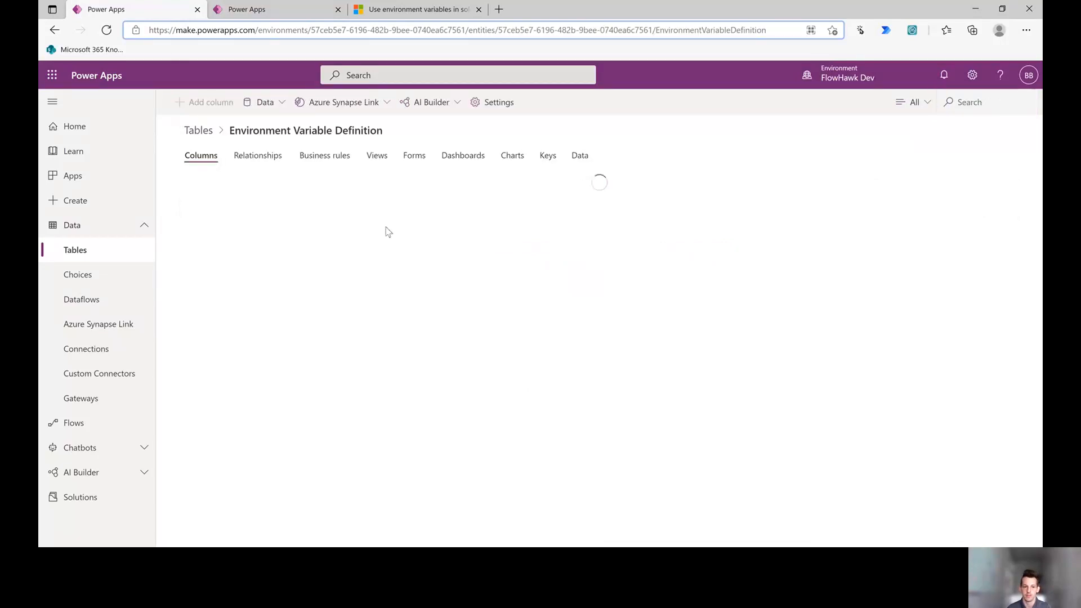
click(579, 156)
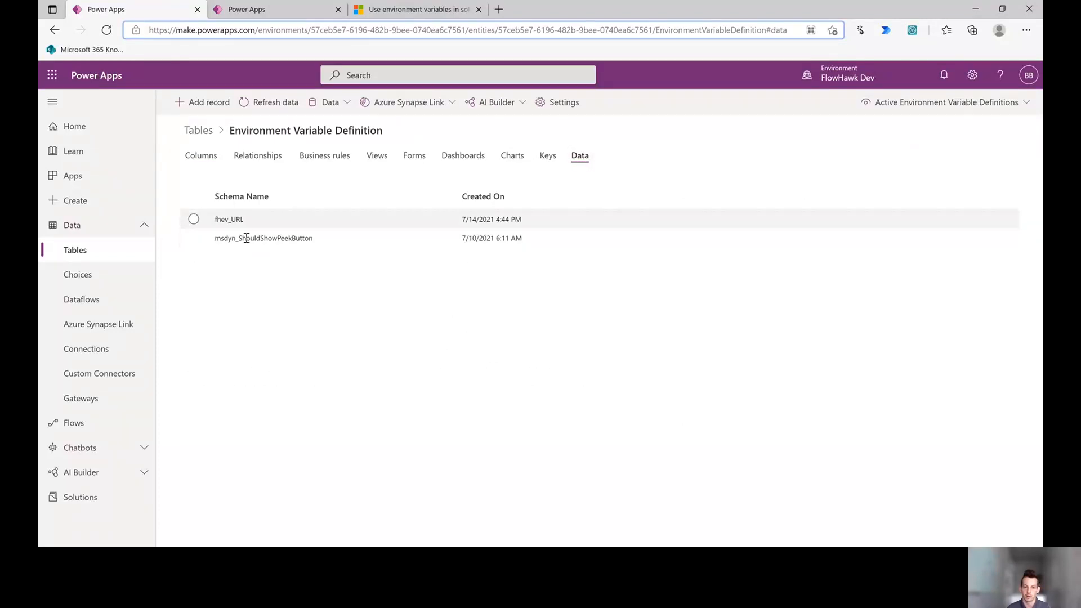
drag(217, 239, 332, 227)
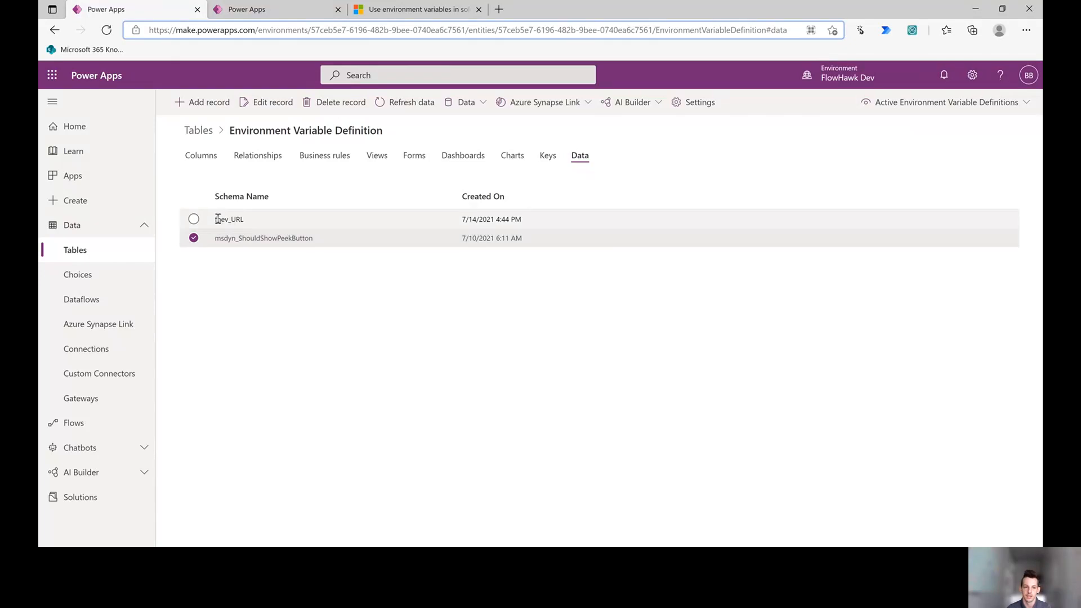
drag(217, 219, 261, 218)
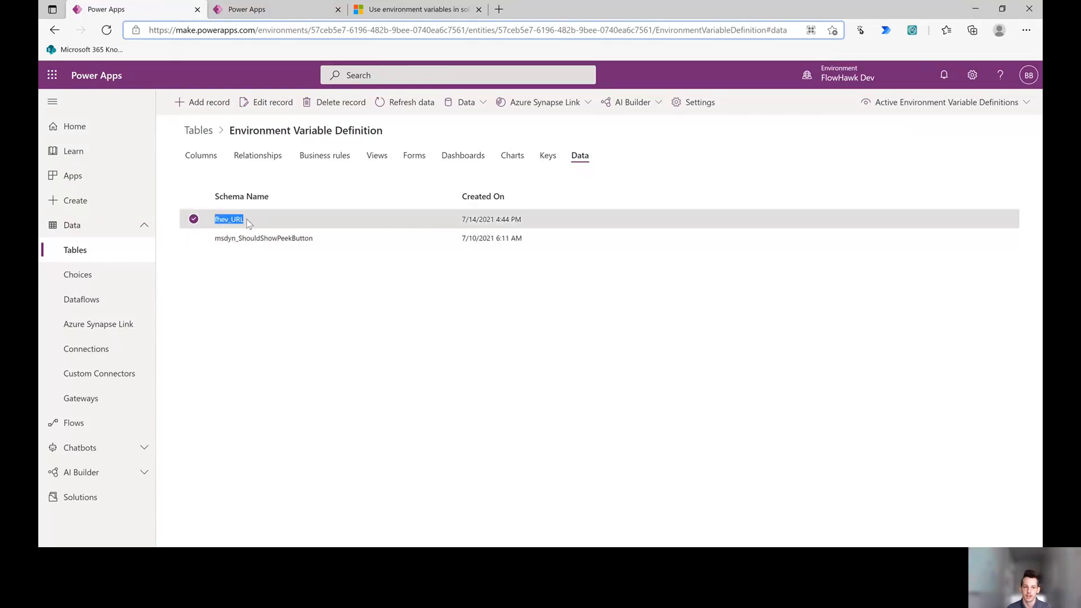
click(270, 107)
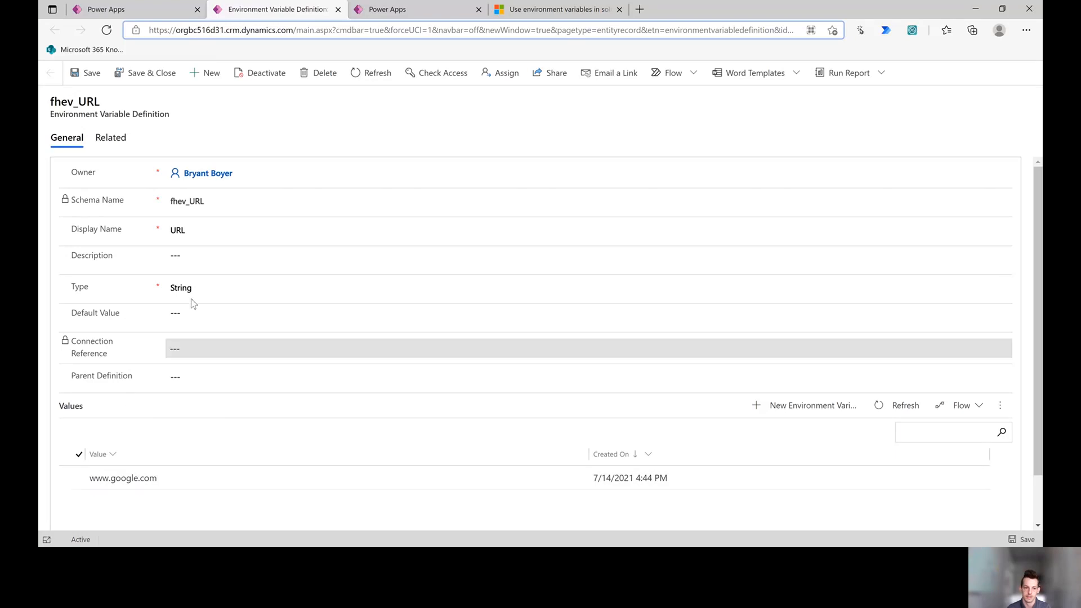
View the value record under the fhev_URL definition, close it, and return to the Environment Variable Definition table's data.
double_click(139, 482)
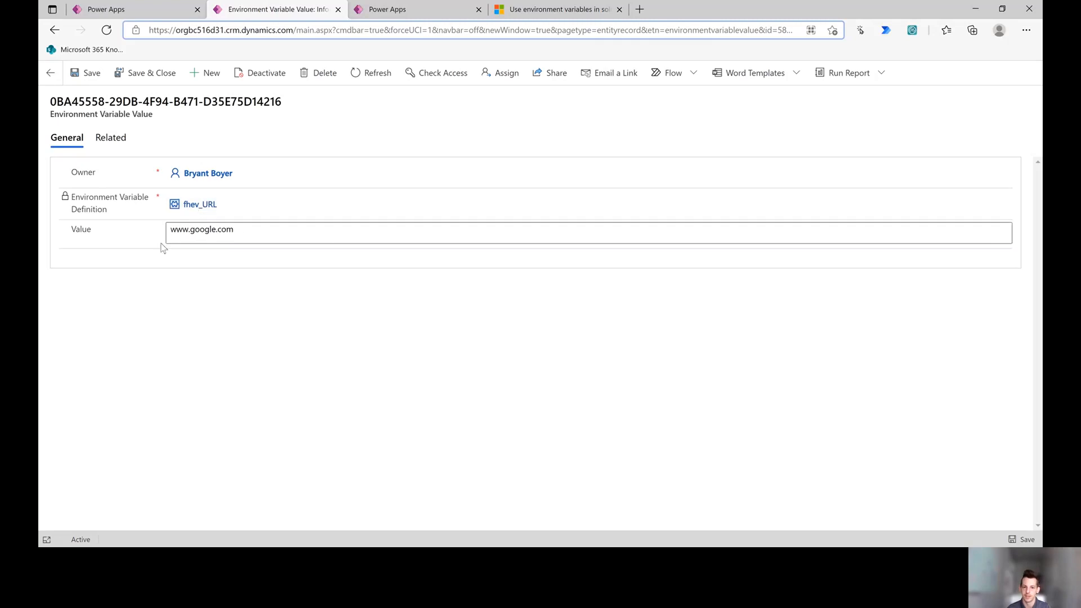
click(338, 10)
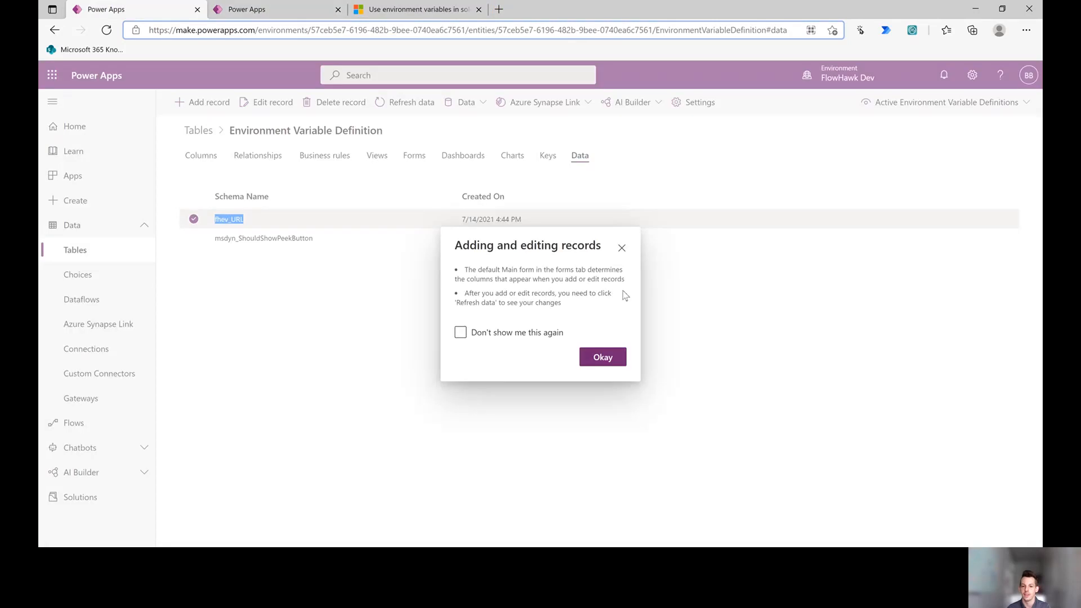
click(622, 248)
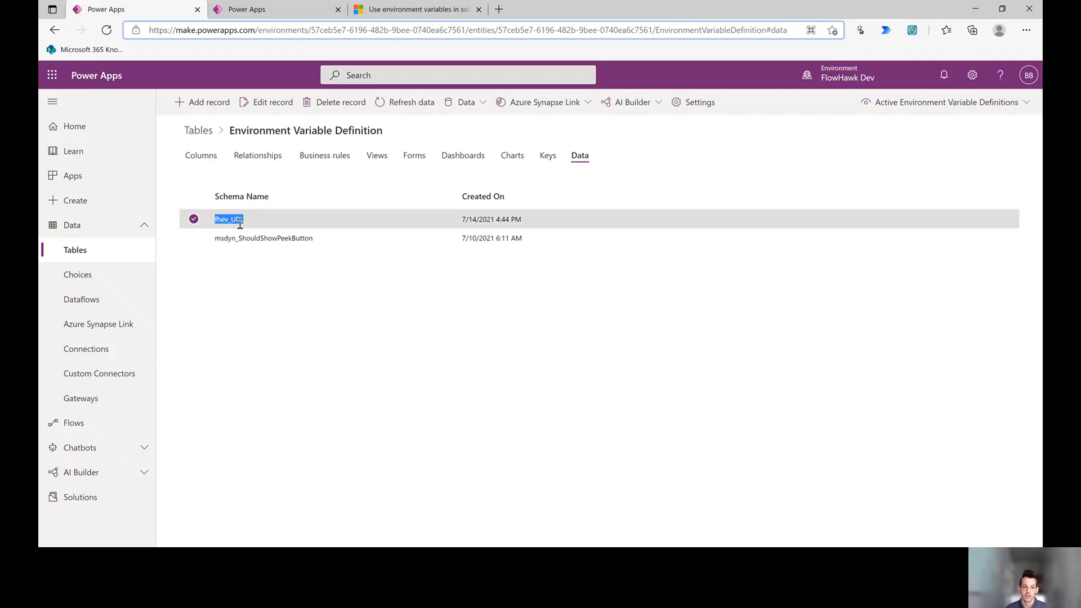
click(212, 230)
Open the imported FlowHawk Environment Variables solution in the default environment and examine the URL variable's current value and whether it is editable.
click(274, 9)
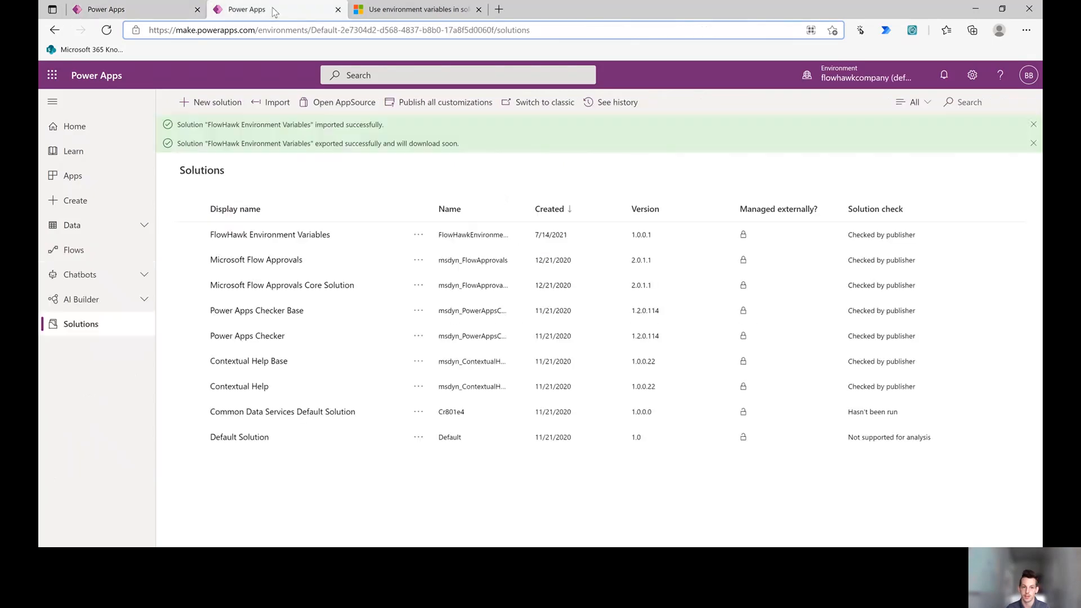
click(295, 234)
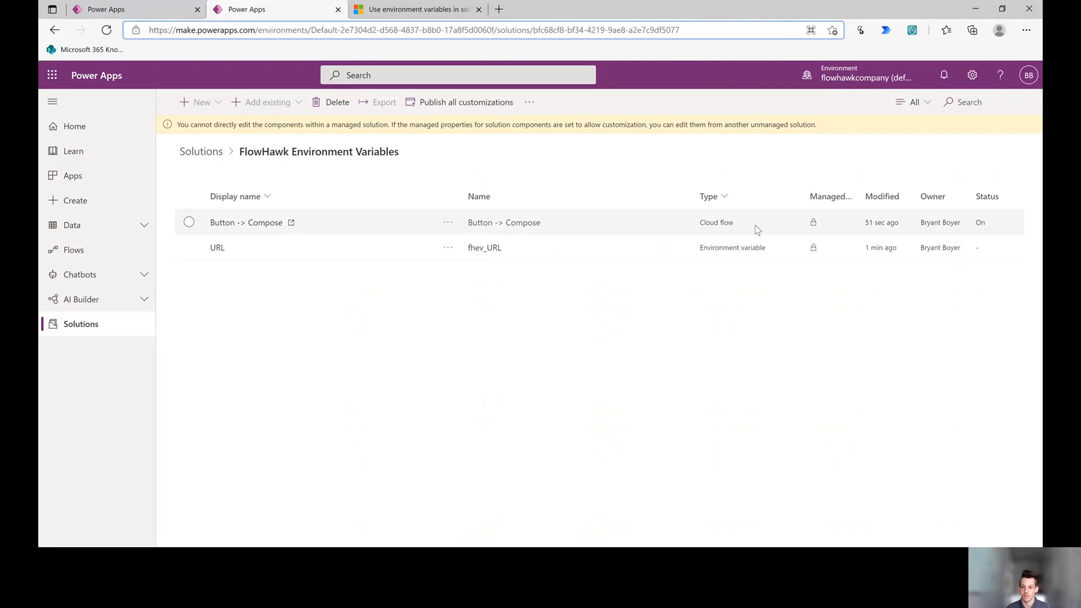
click(814, 224)
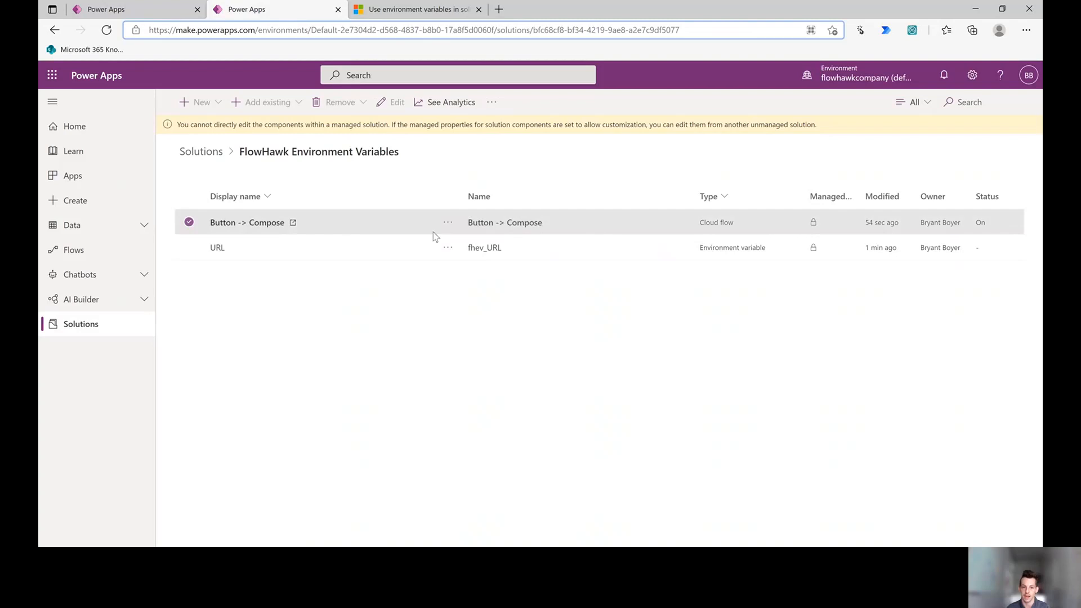
click(190, 223)
click(218, 248)
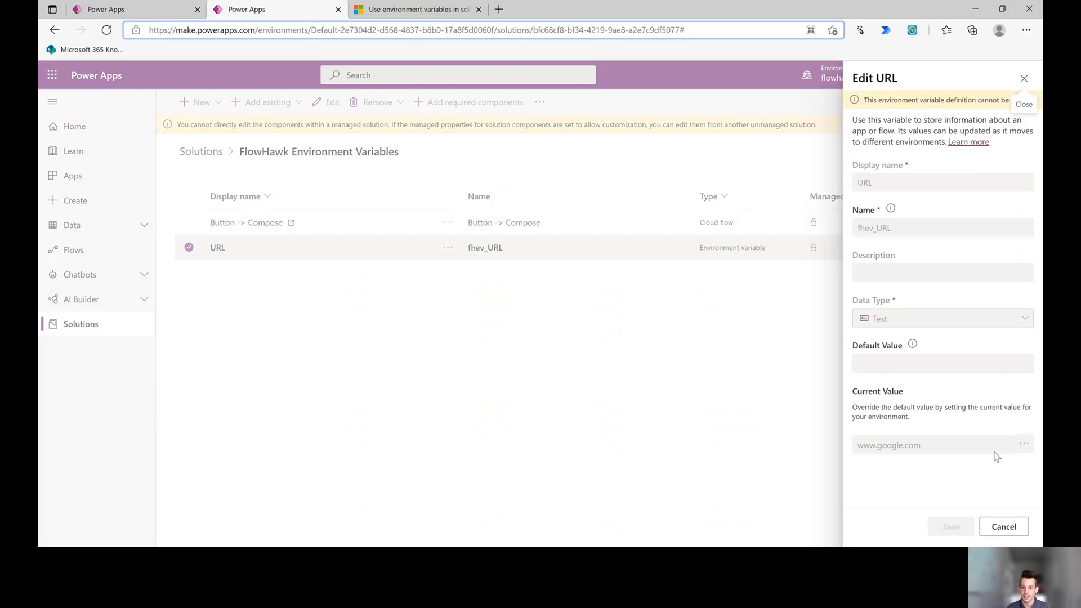
drag(937, 443, 1007, 449)
click(856, 448)
click(941, 422)
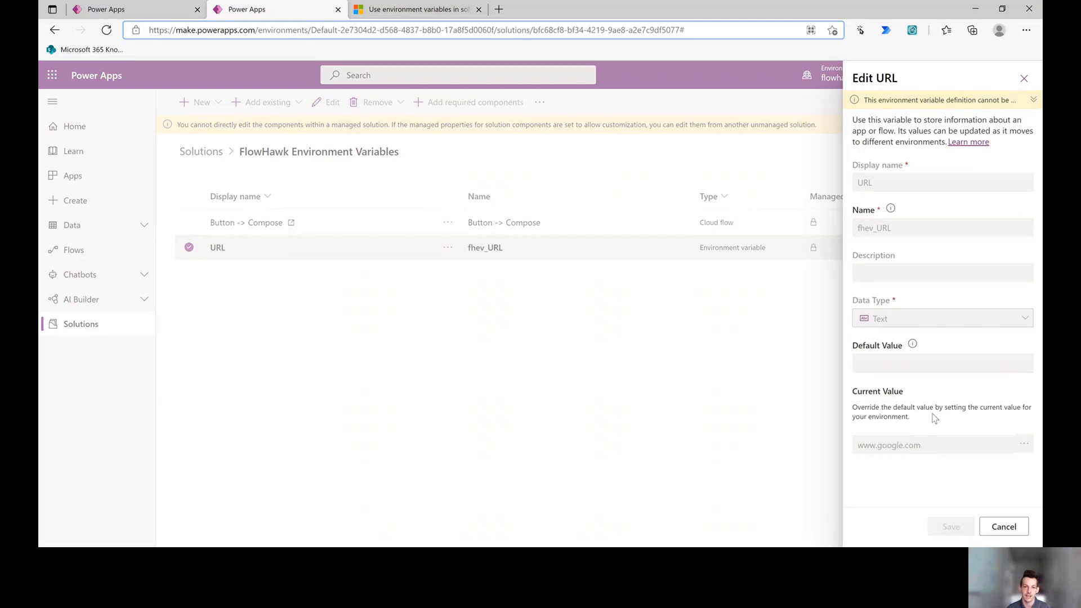
drag(923, 446, 847, 450)
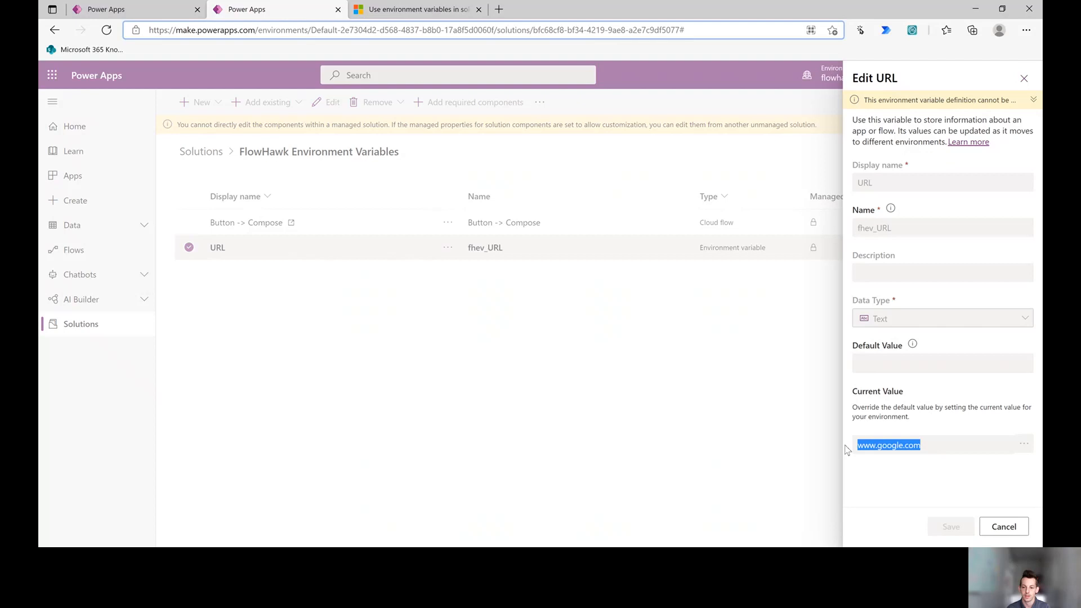
click(899, 433)
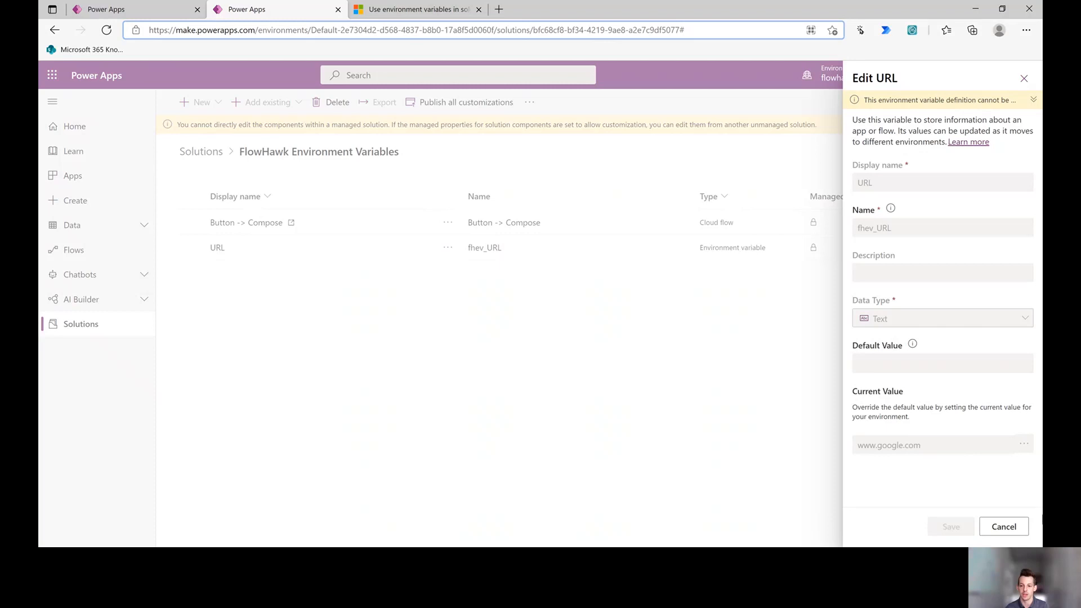
click(1010, 529)
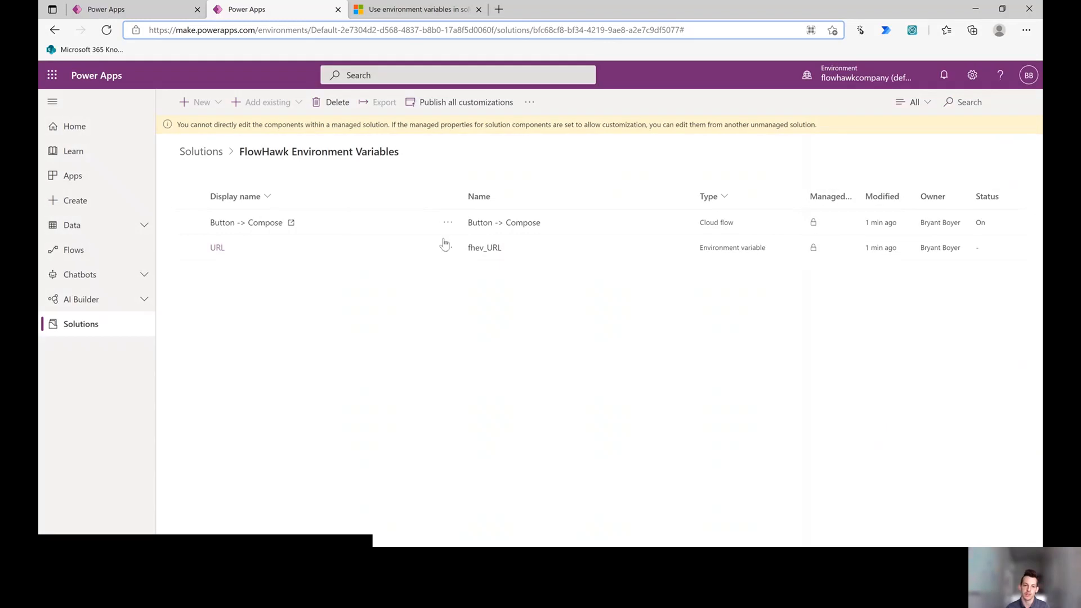
Delete the managed FlowHawk Environment Variables solution from the flowhawkcompany (default) environment.
click(331, 105)
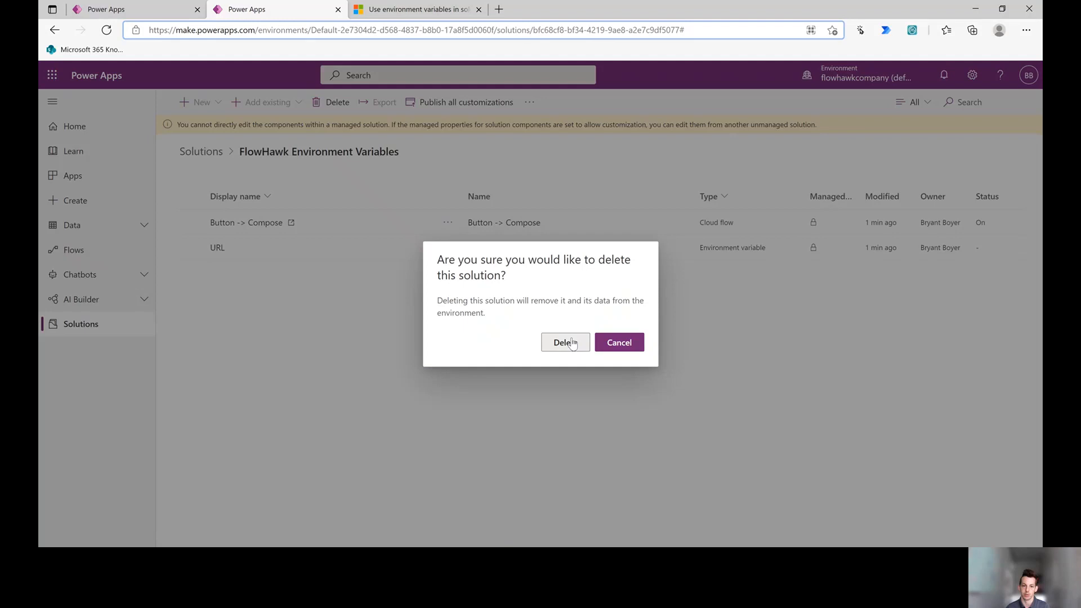
click(565, 342)
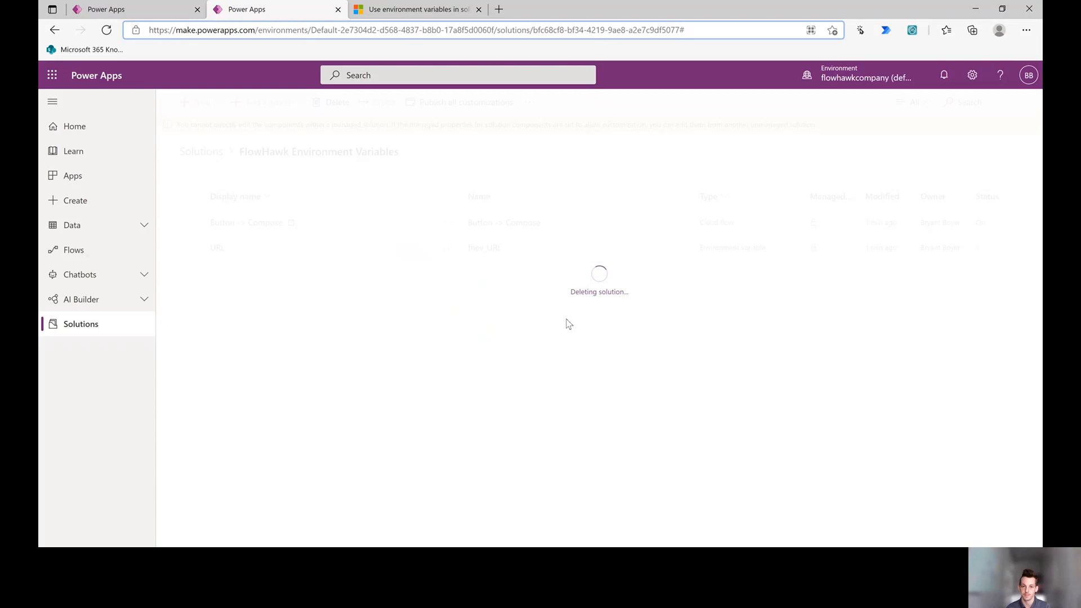
Return to the FlowHawk Dev environment and open the URL environment variable in the FlowHawk Environment Variables solution for editing.
click(119, 10)
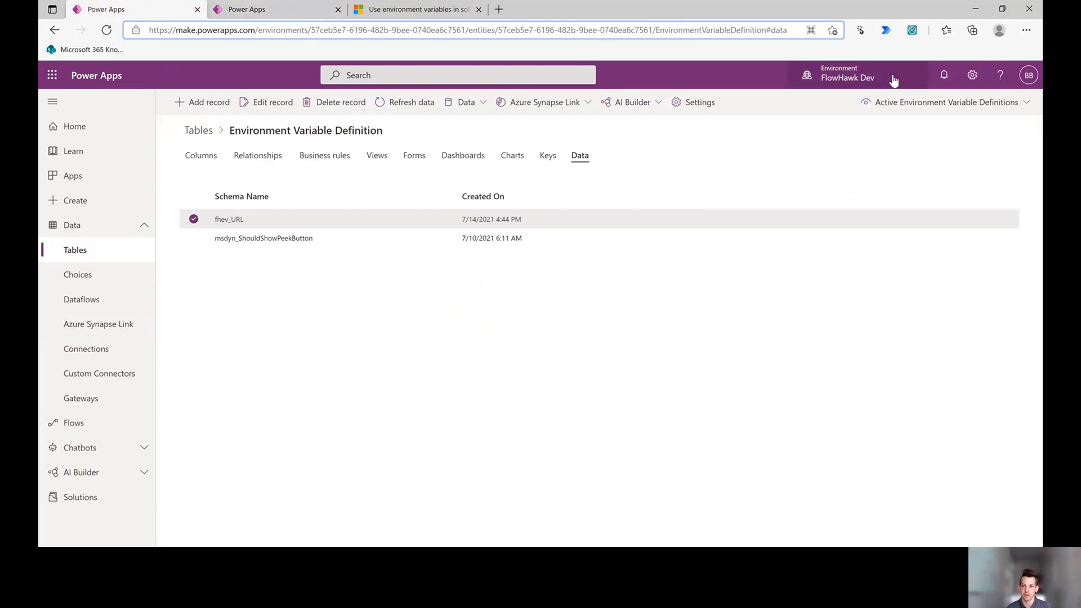
click(193, 219)
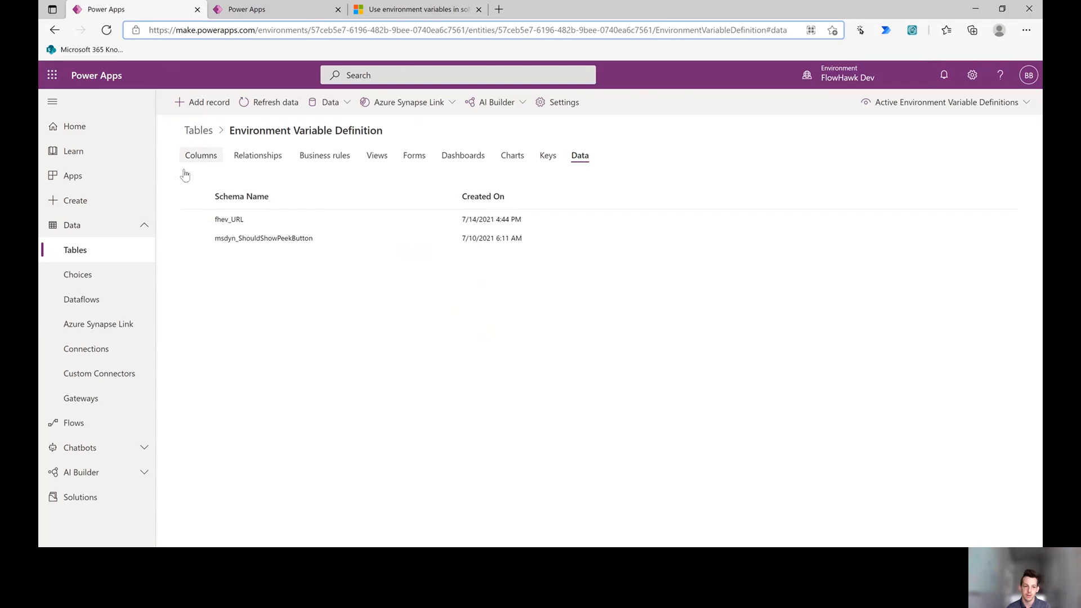
click(84, 509)
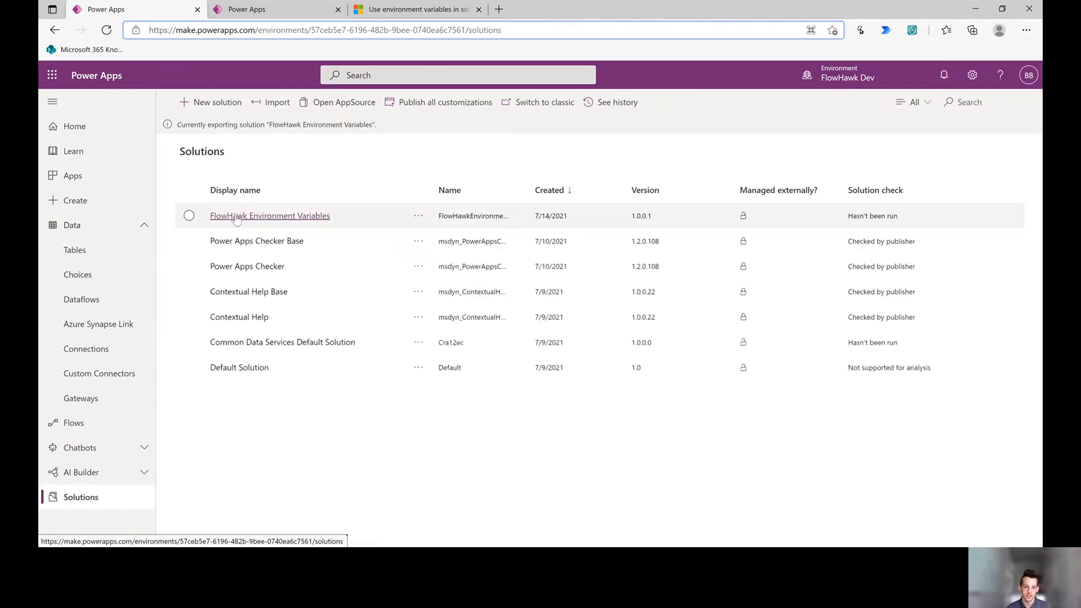
click(251, 215)
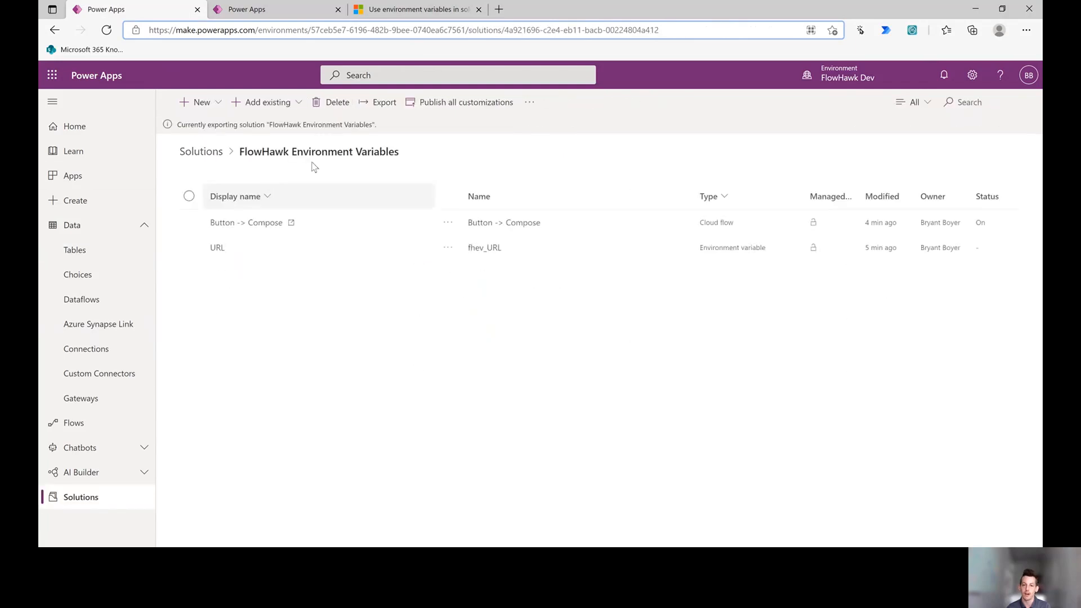
click(218, 247)
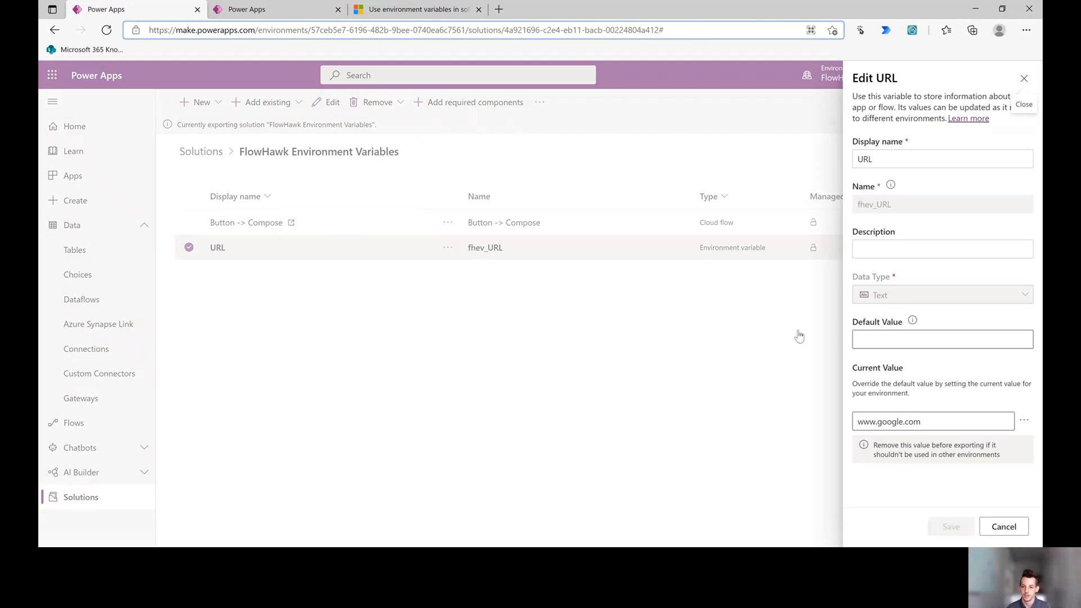
Read the export note under the URL variable's current value, remove that value from this solution only, and close the variable.
click(1026, 426)
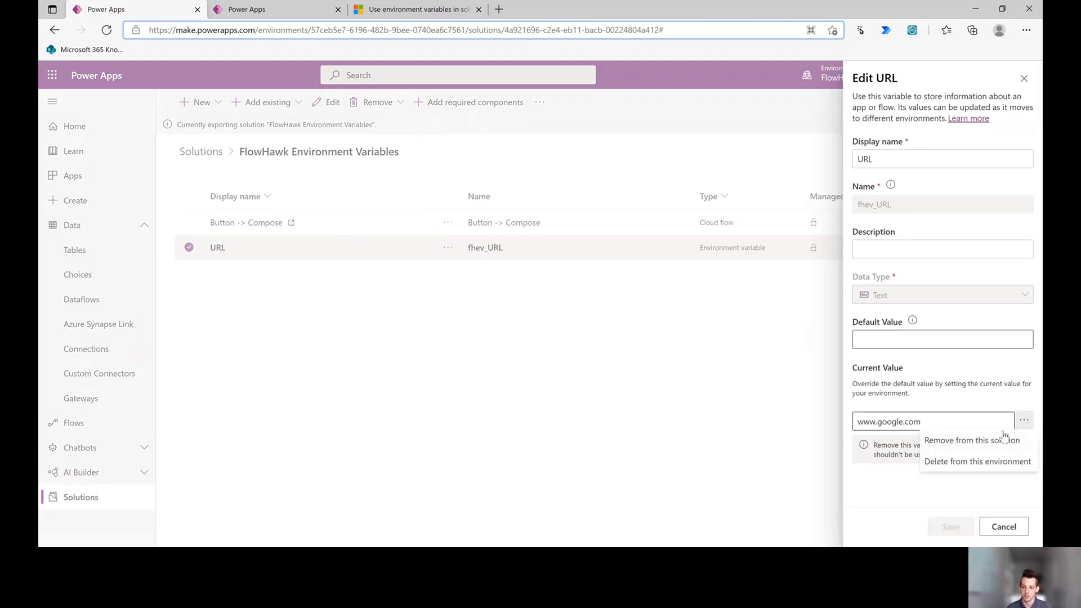
click(883, 459)
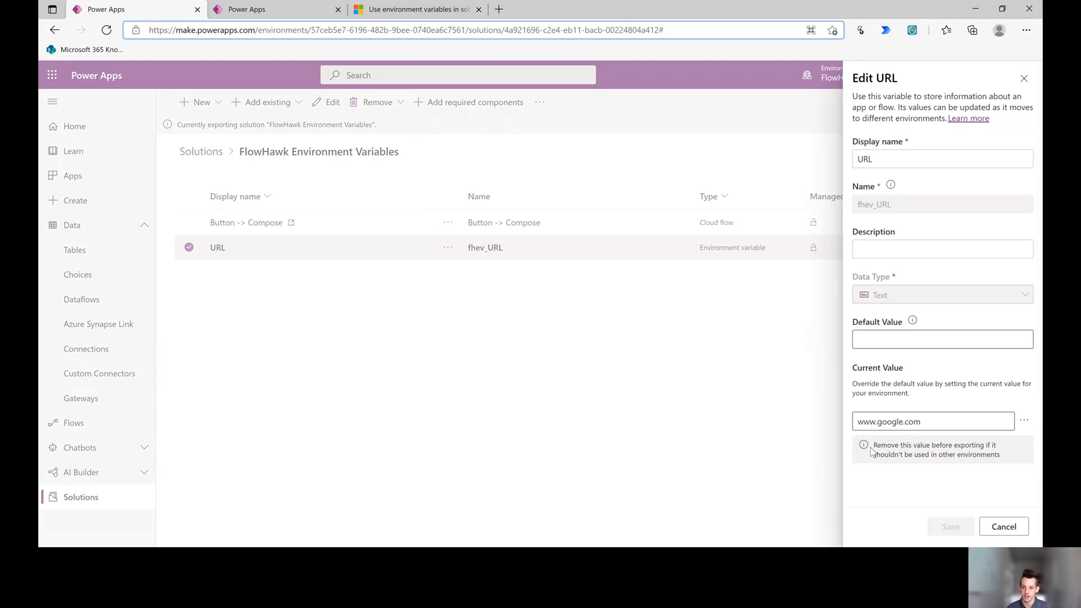
drag(873, 445, 1000, 455)
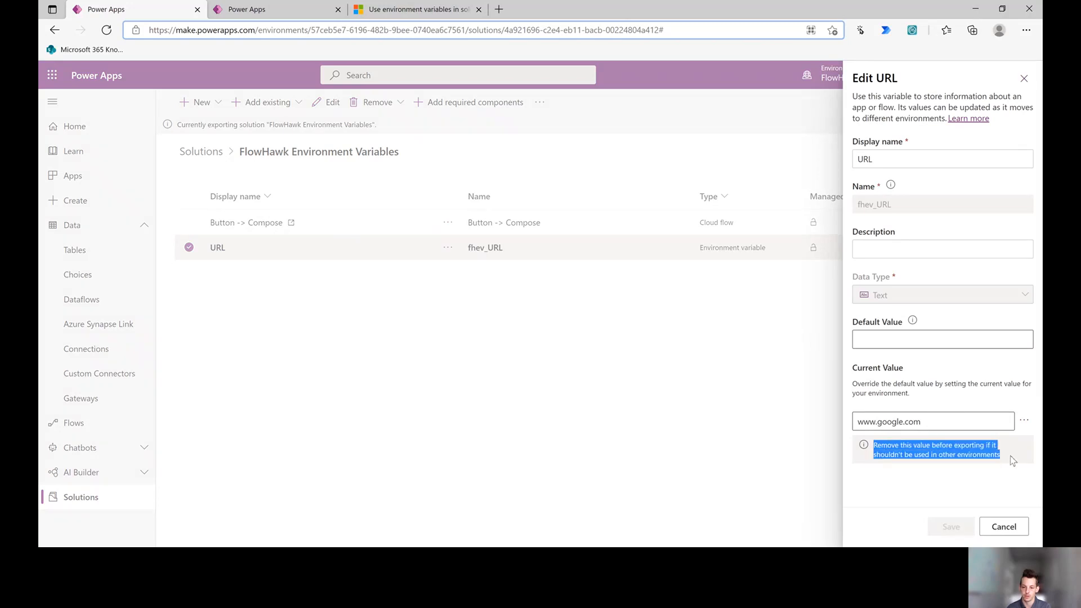
click(1010, 455)
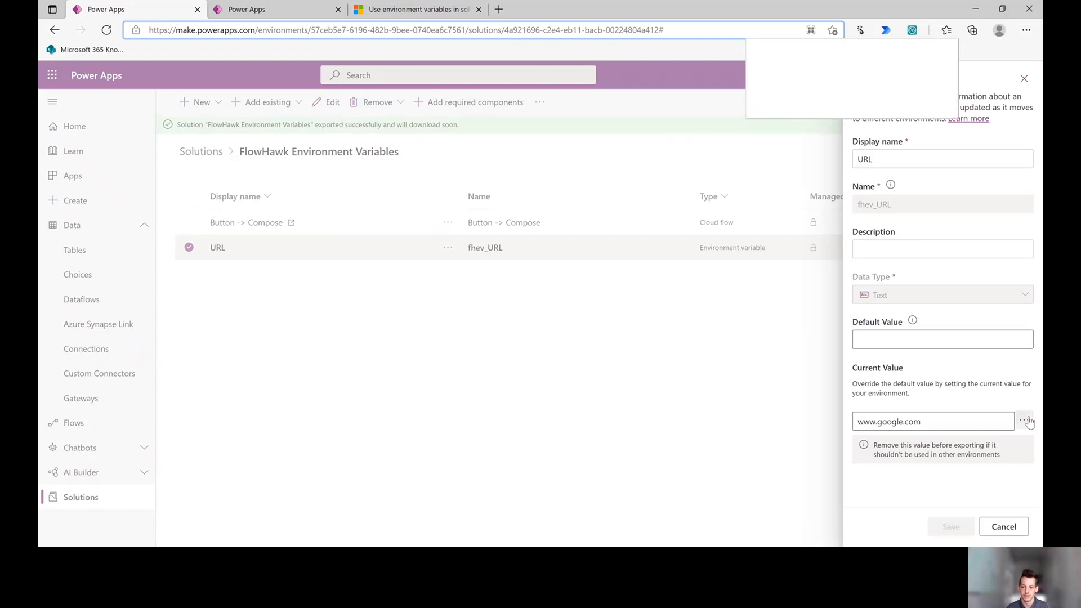
click(1025, 421)
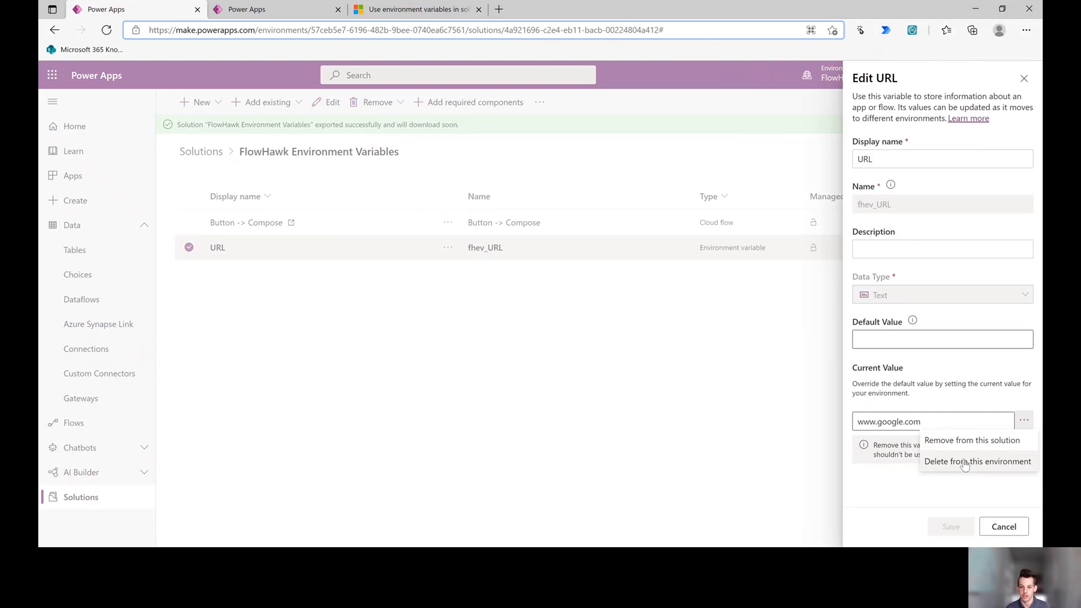
click(968, 446)
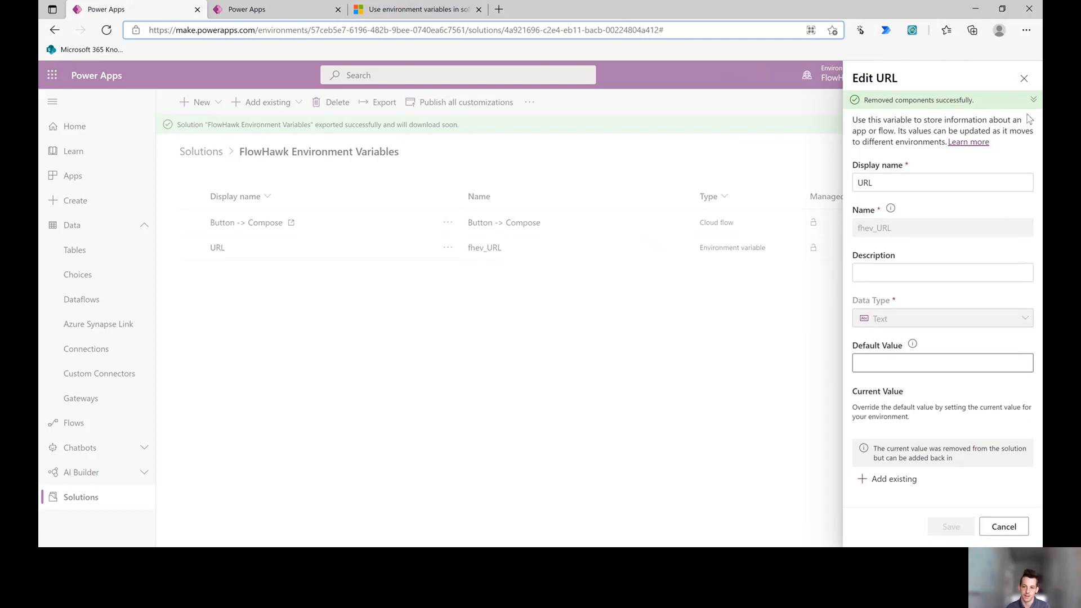
click(1023, 79)
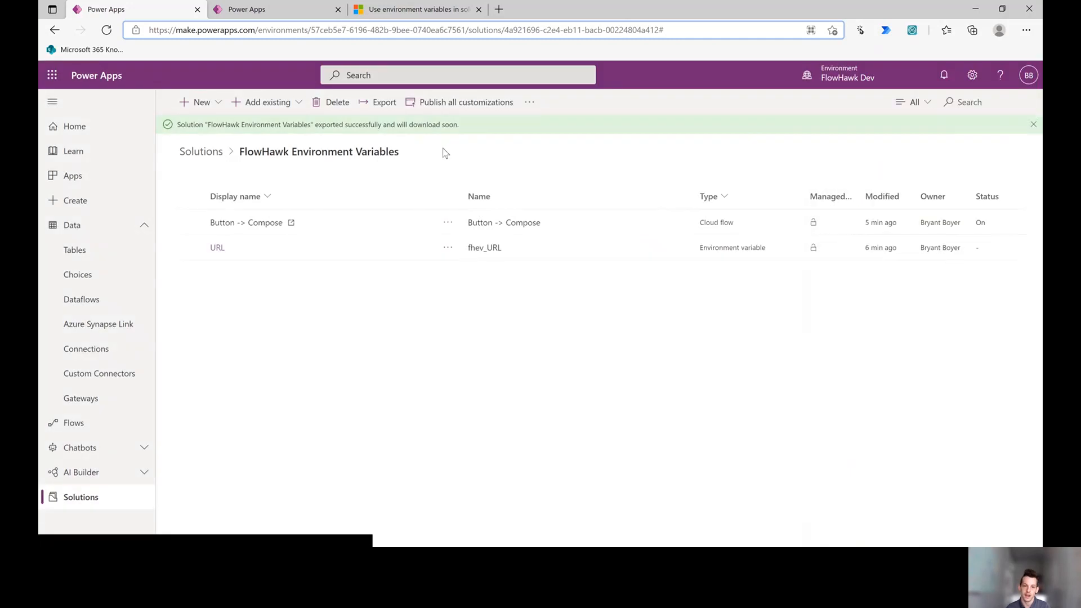
Publish all changes and export the FlowHawk Environment Variables solution as managed, version 1.0.0.2.
click(397, 106)
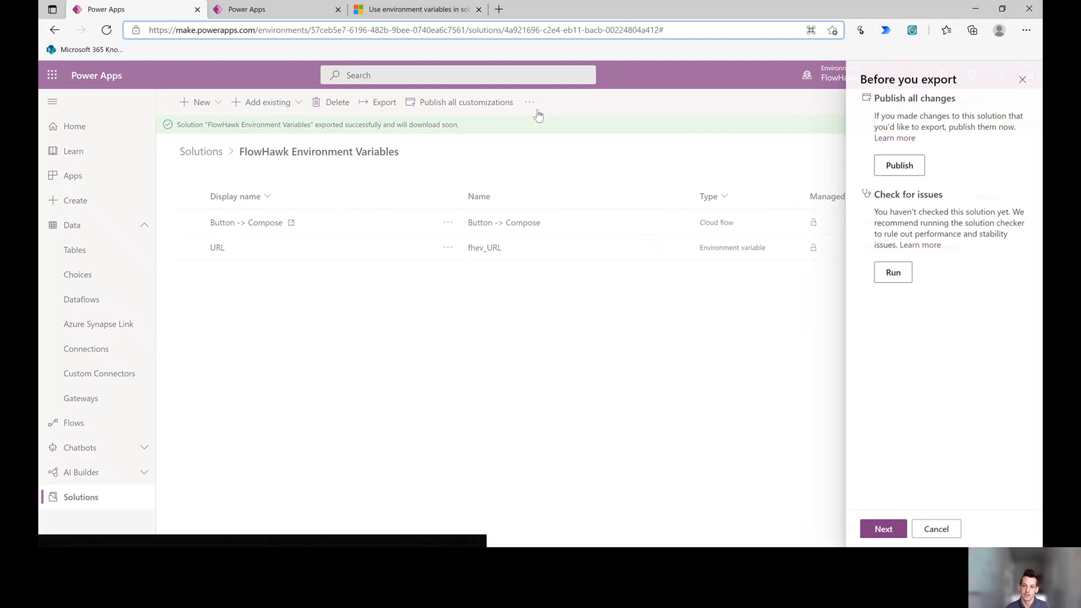
click(896, 164)
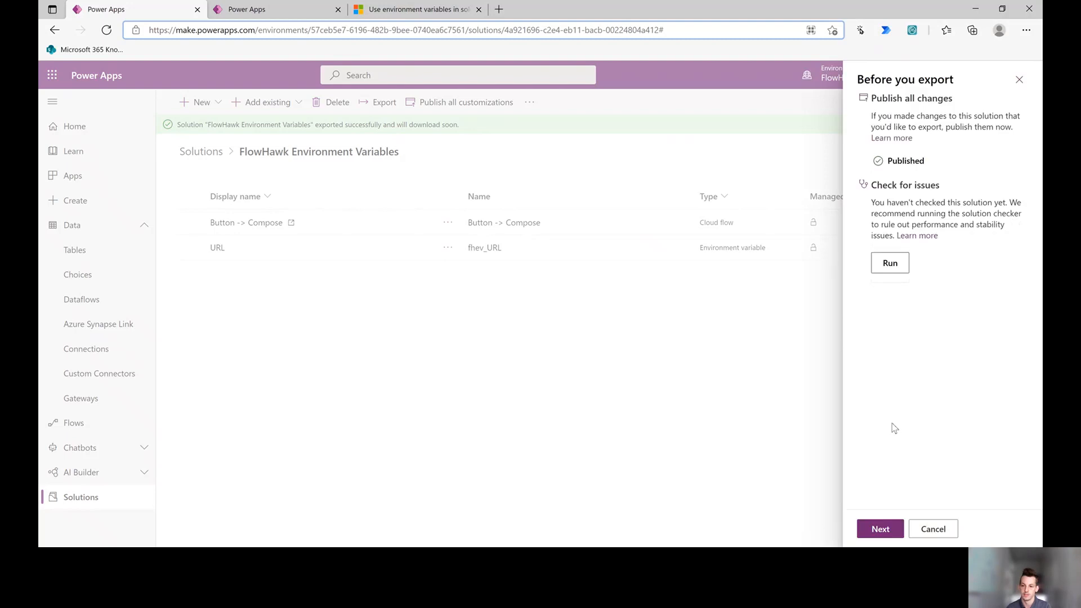
click(882, 530)
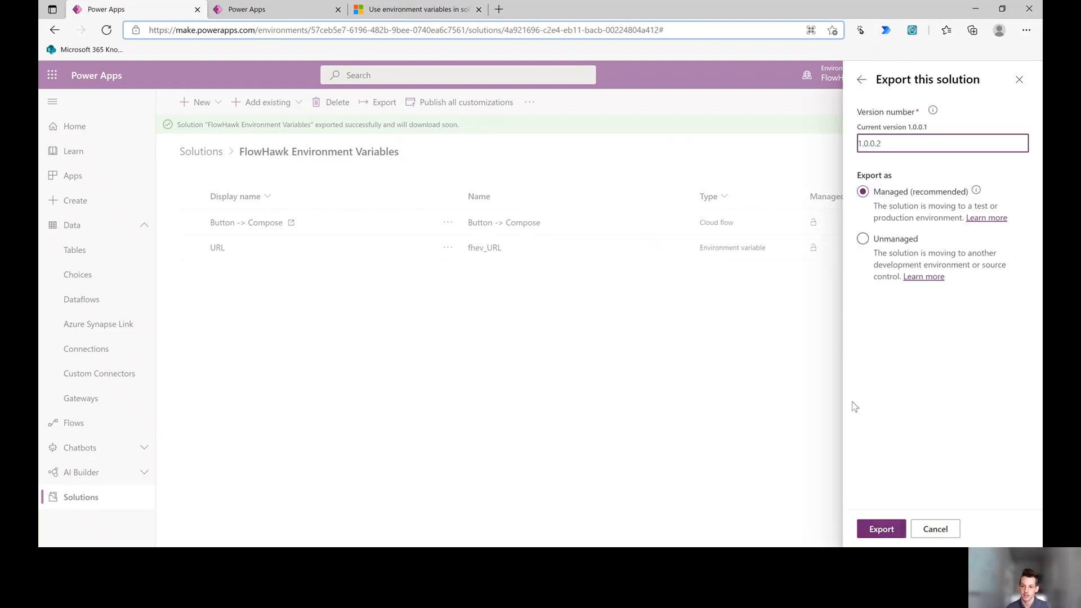
click(881, 528)
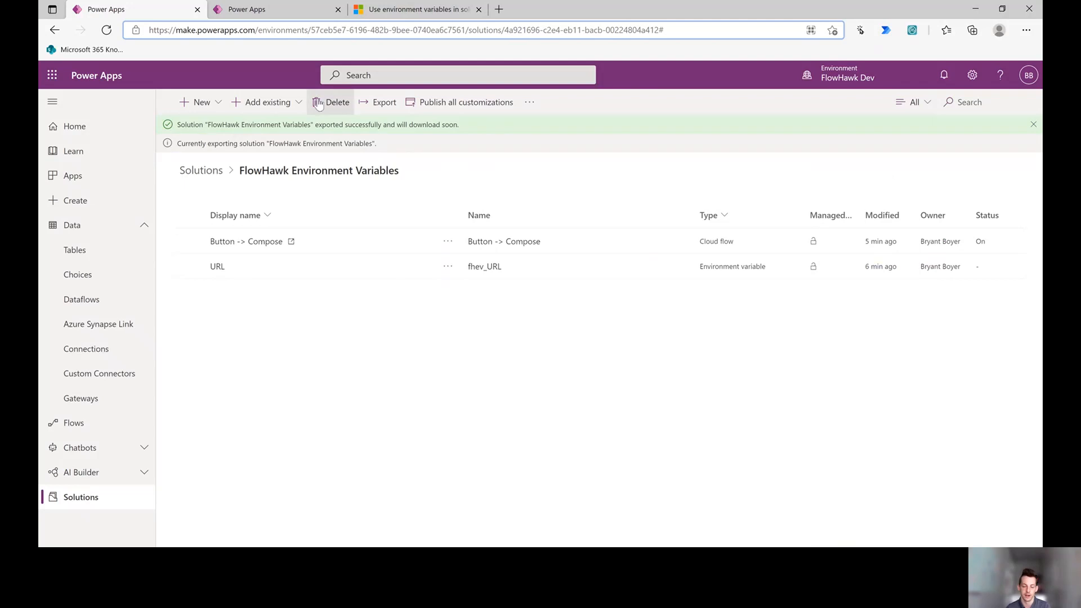
Switch to the flowhawkcompany (default) environment and open its Dataverse tables list.
click(288, 12)
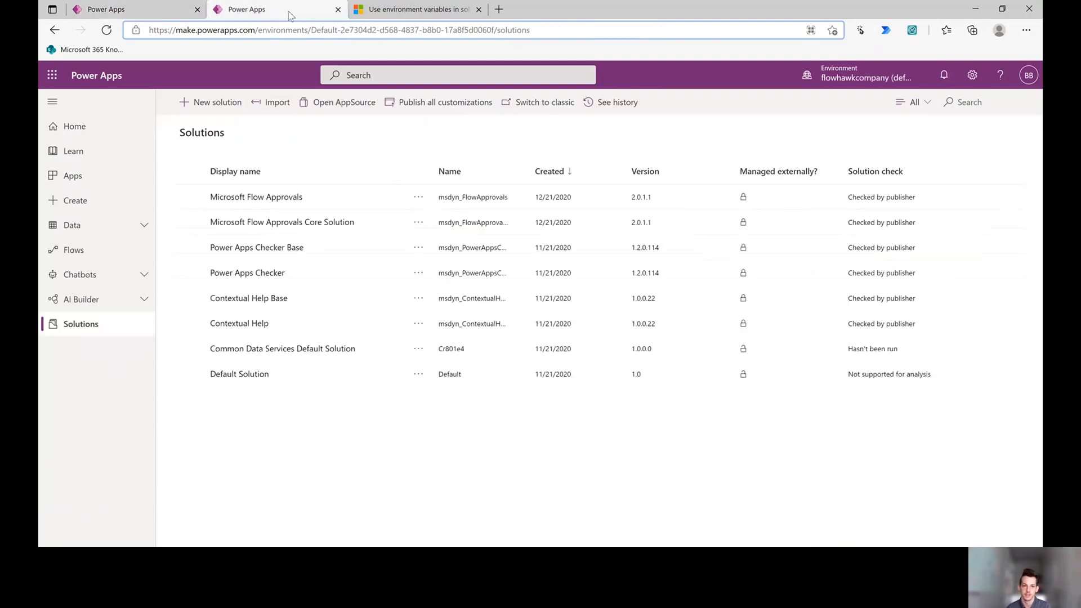
click(115, 225)
click(135, 250)
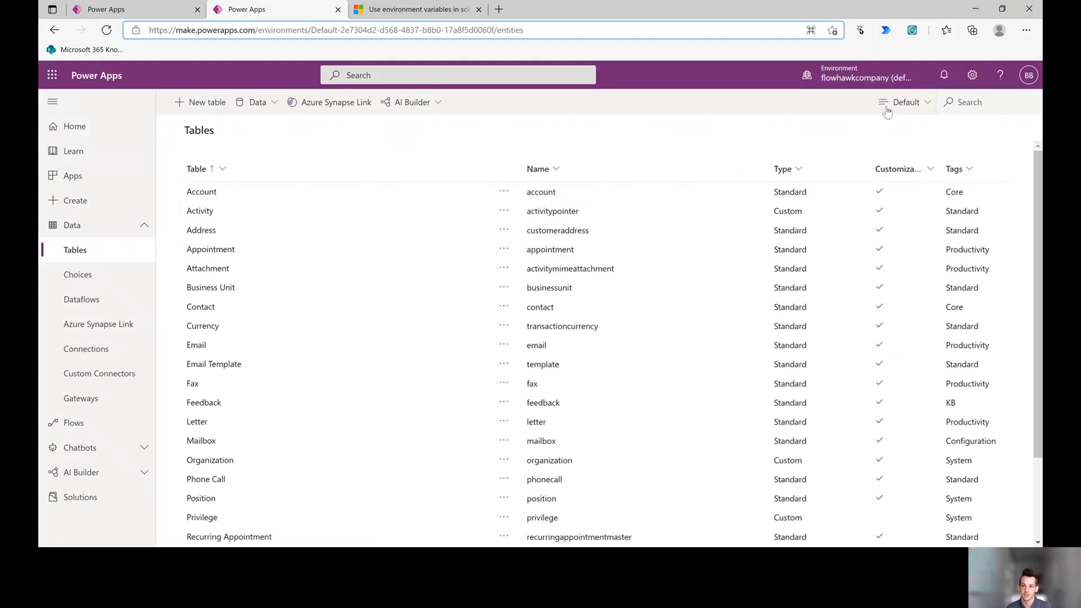
click(899, 102)
click(850, 79)
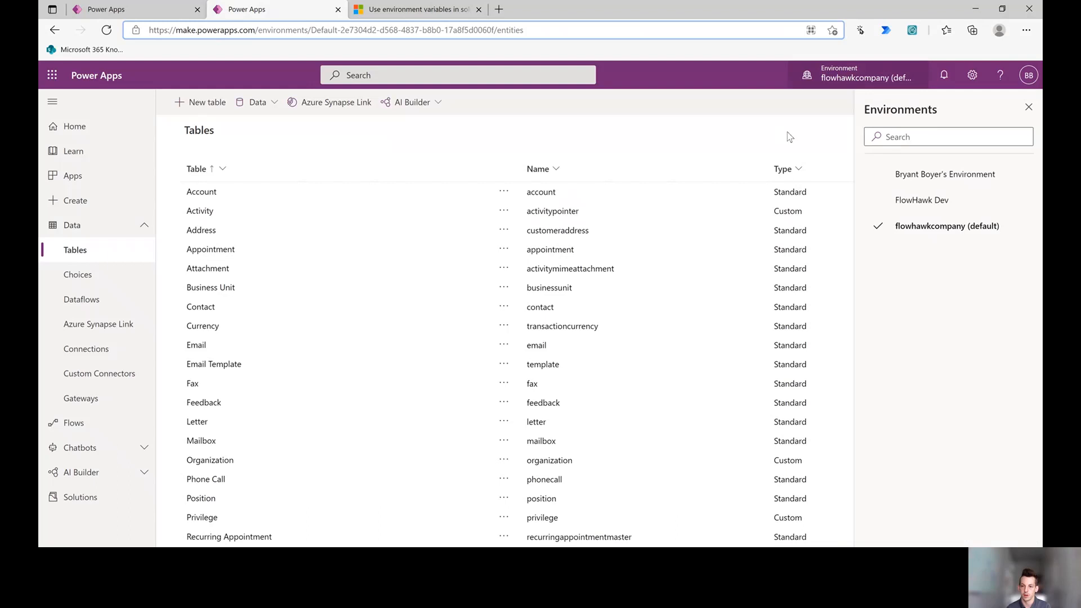
click(1029, 107)
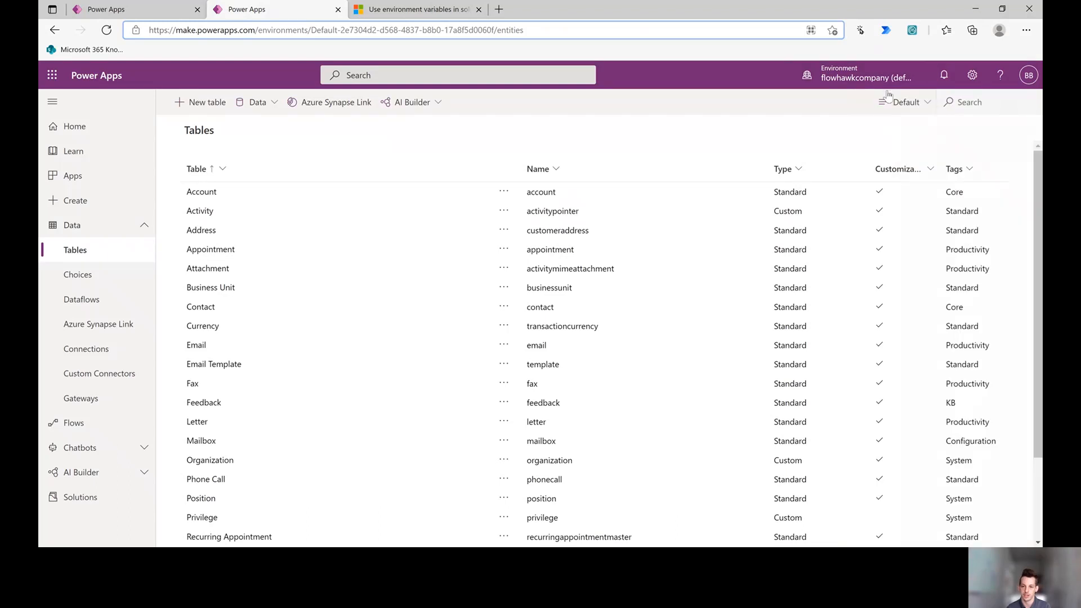
Show all tables, search for "Envir", and examine the data rows of the Environment Variable Definition table.
click(904, 102)
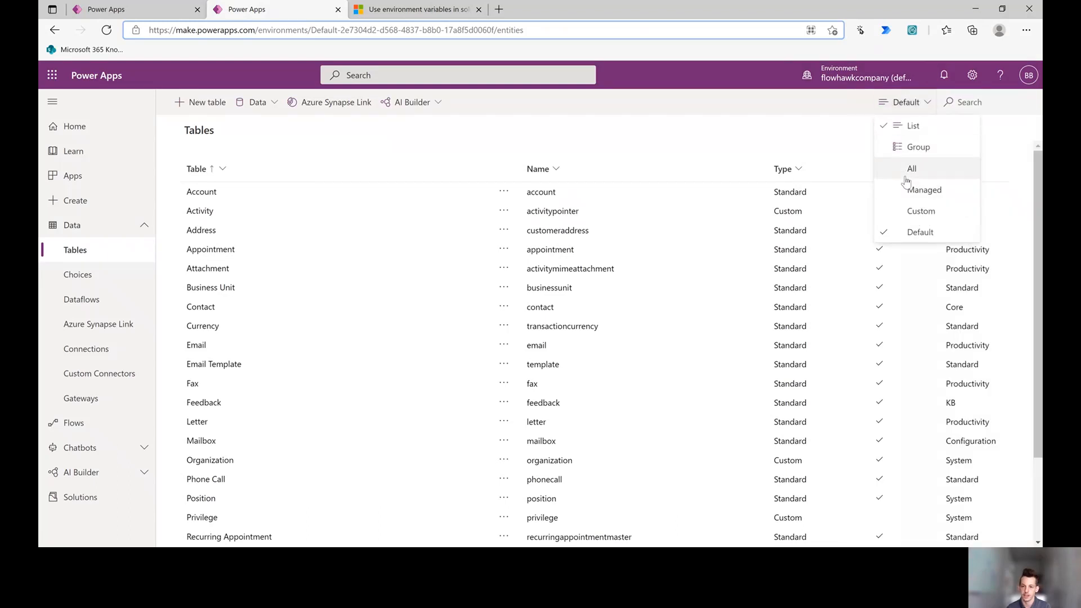
click(905, 176)
click(950, 102)
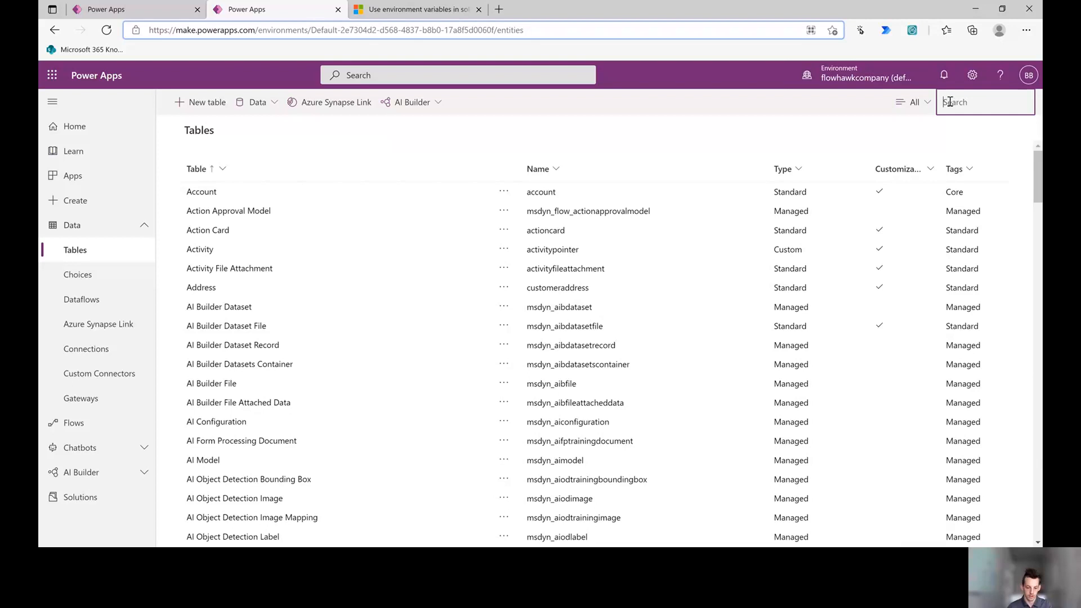
text(Envir)
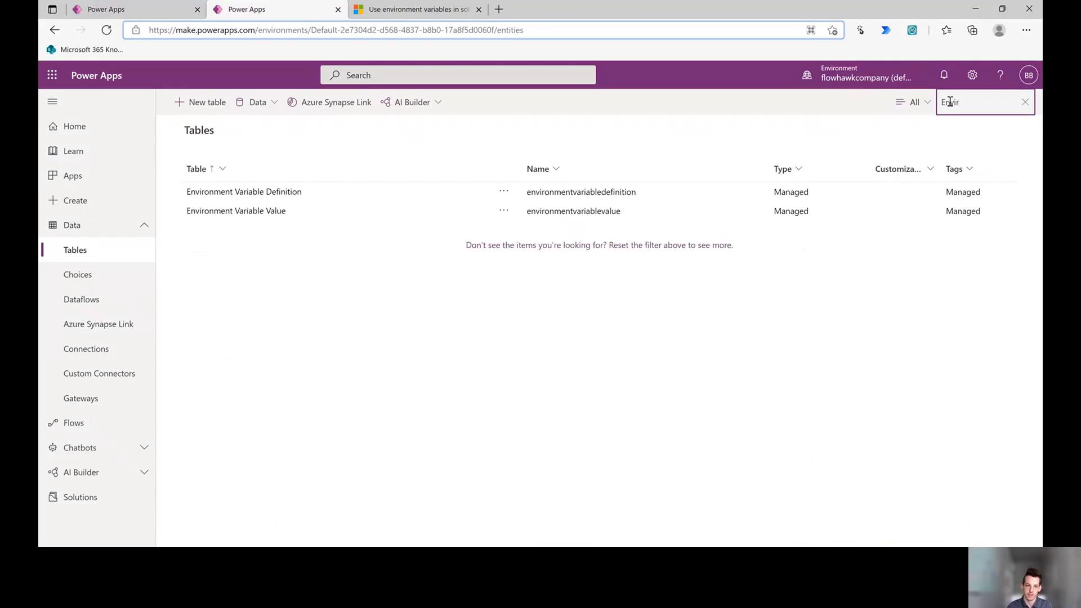
click(271, 194)
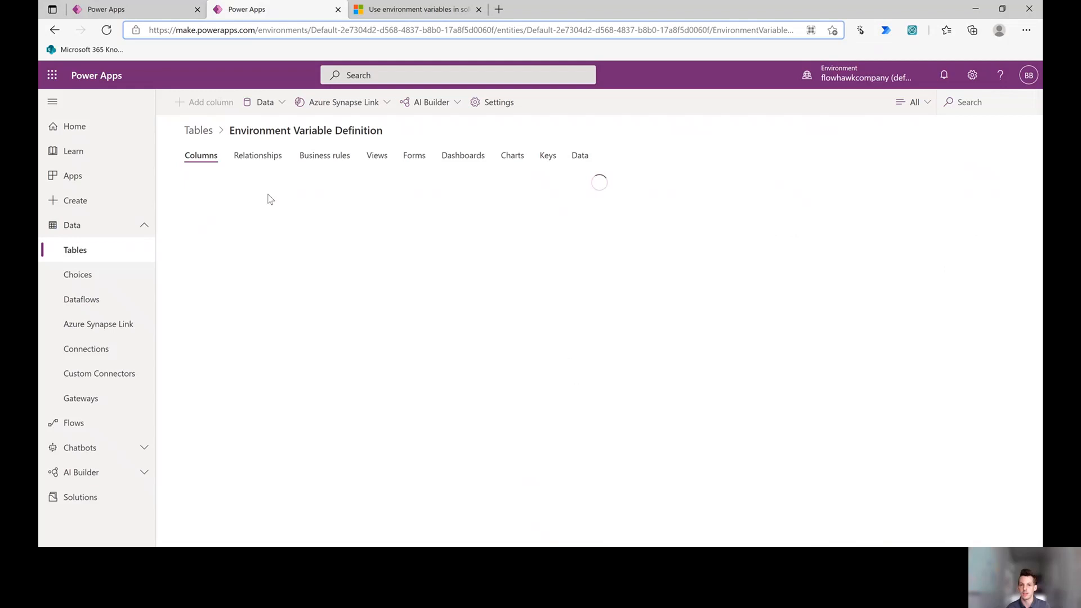
click(580, 159)
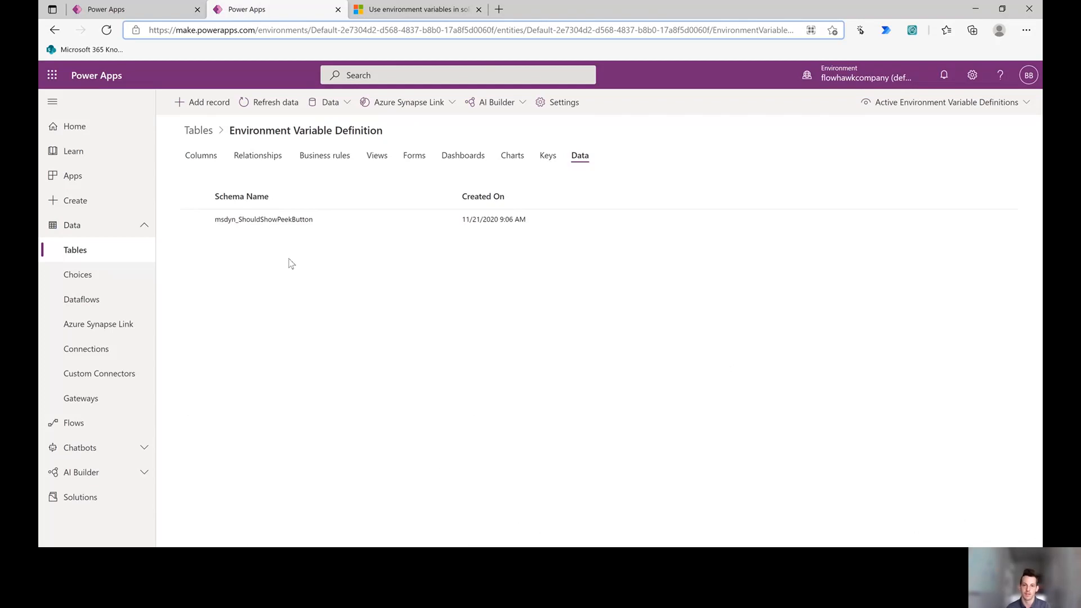
Return to the FlowHawk Dev environment and delete both downloaded FlowHawkEnvironmentVariables_1_0_0_1 managed zip files from the browser downloads.
click(138, 14)
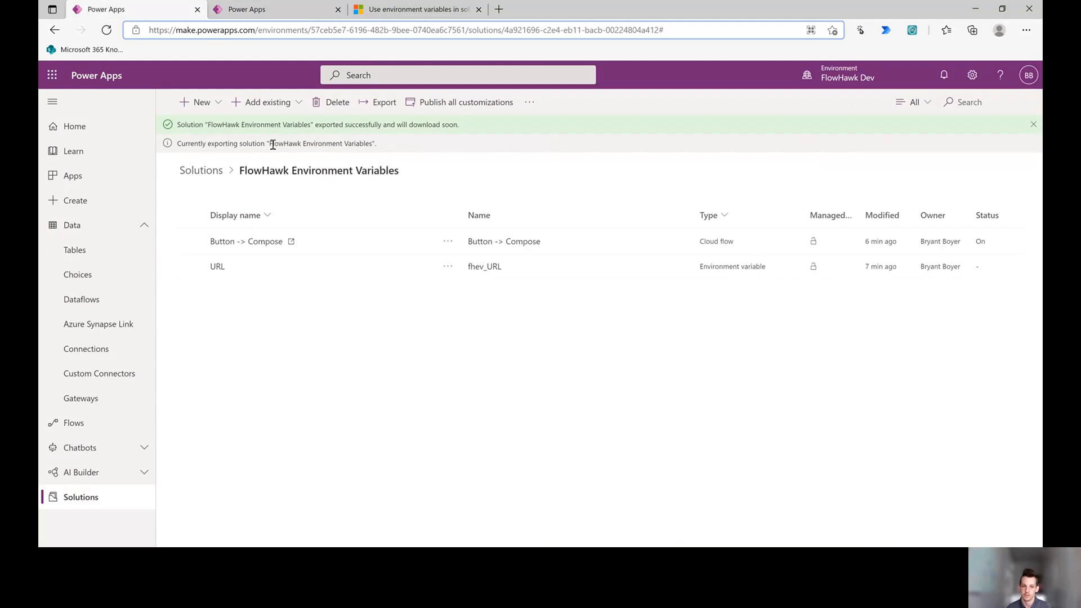
click(1025, 30)
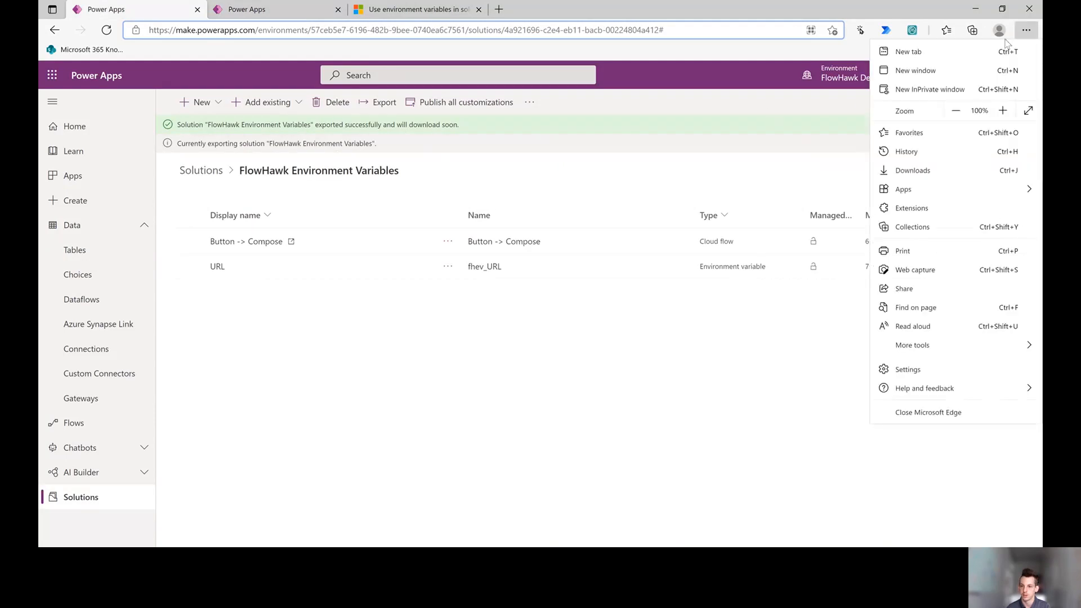
click(912, 170)
mouse_move(853, 83)
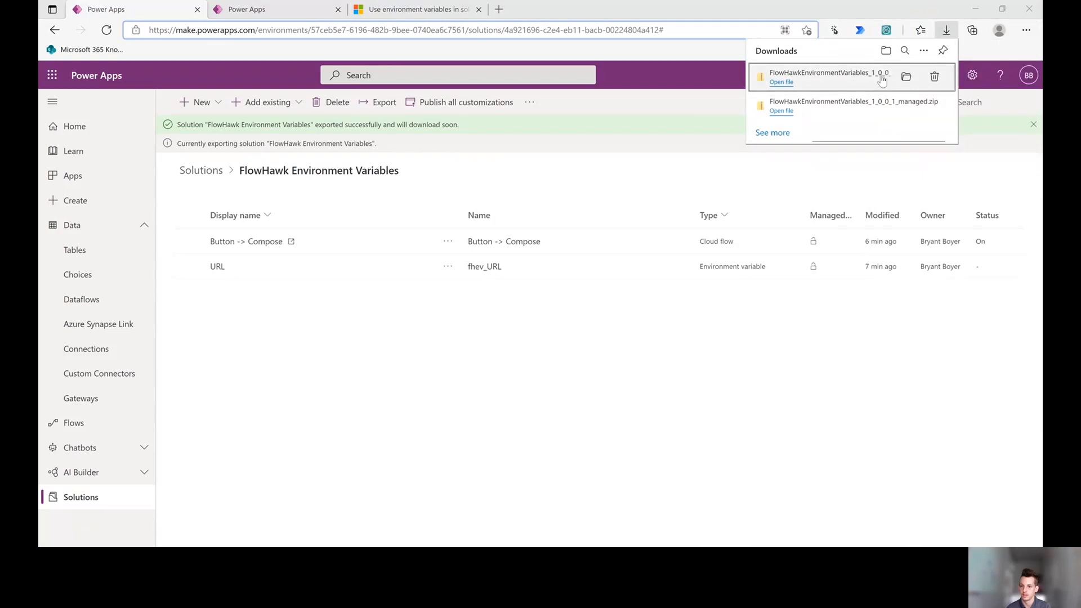
click(934, 77)
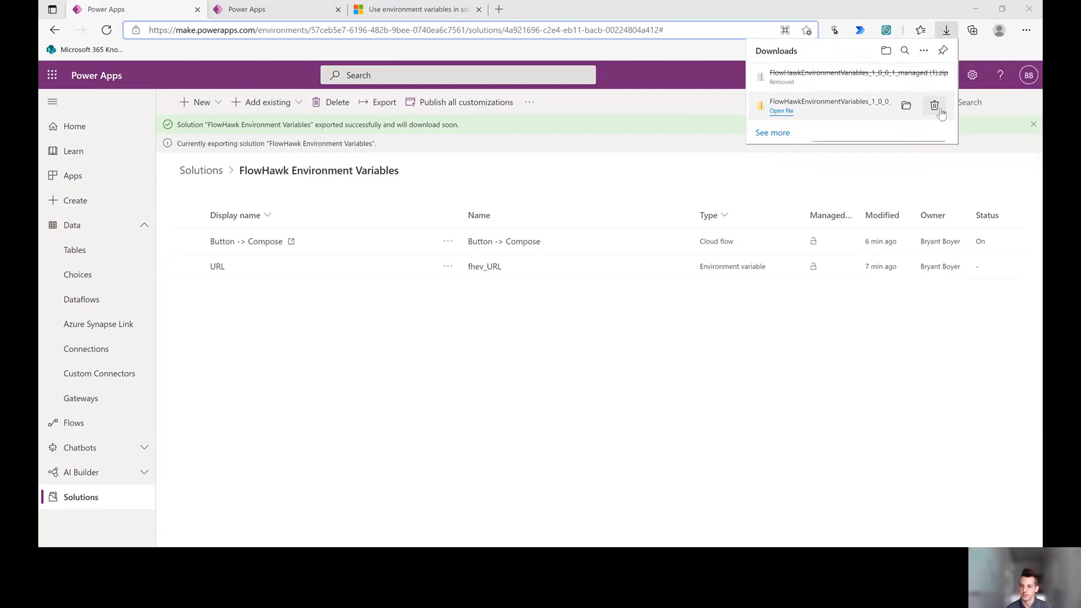
click(935, 106)
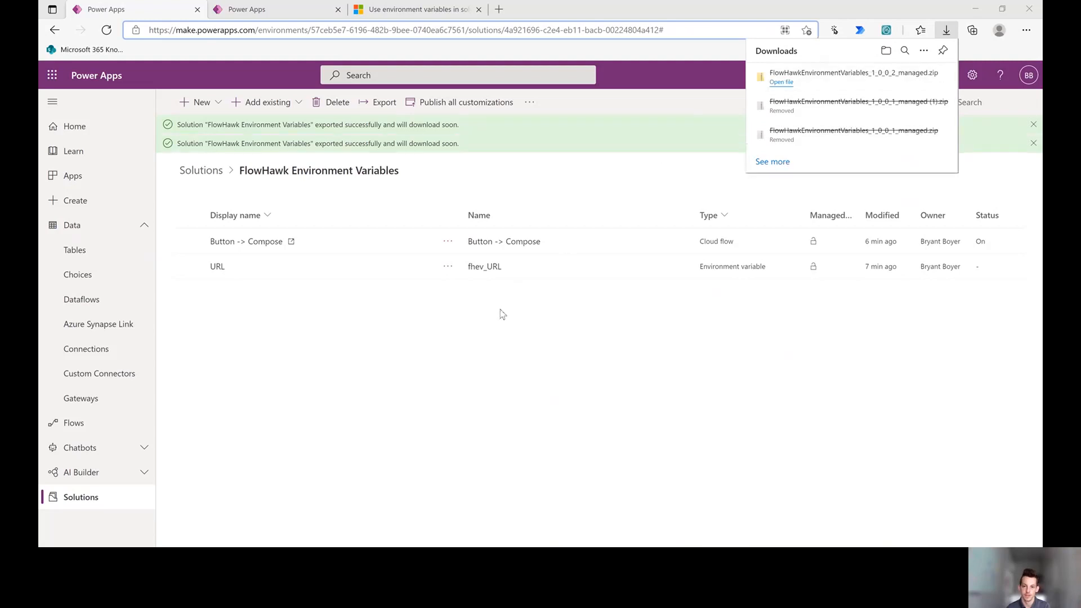
Start a solution import in flowhawkcompany (default) with FlowHawkEnvironmentVariables_1_0_0_2_managed.zip, review its details and advanced settings, and proceed to the environment variables.
click(251, 11)
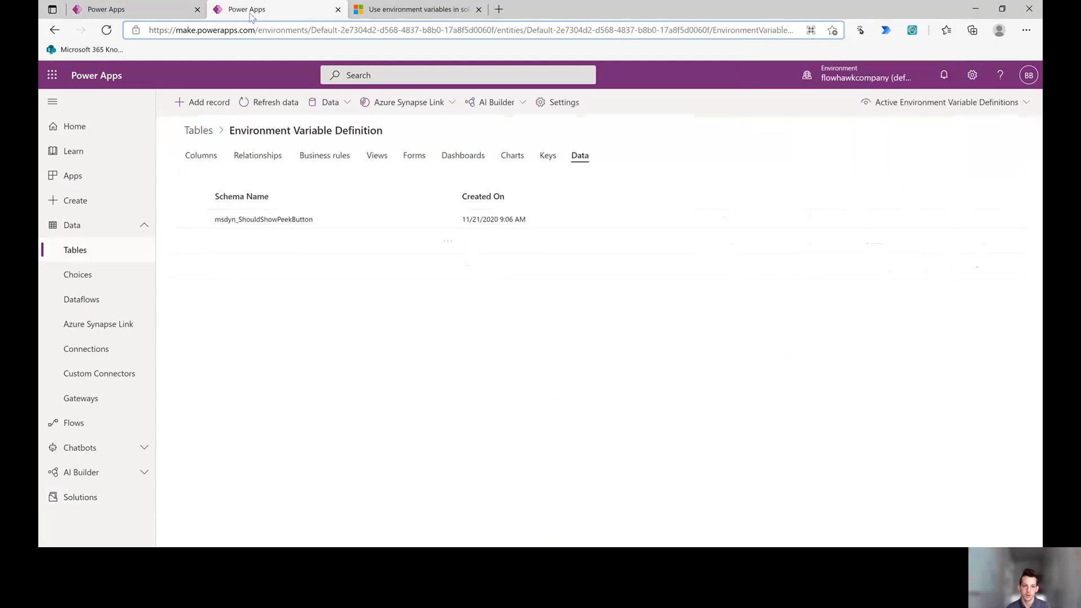
click(113, 497)
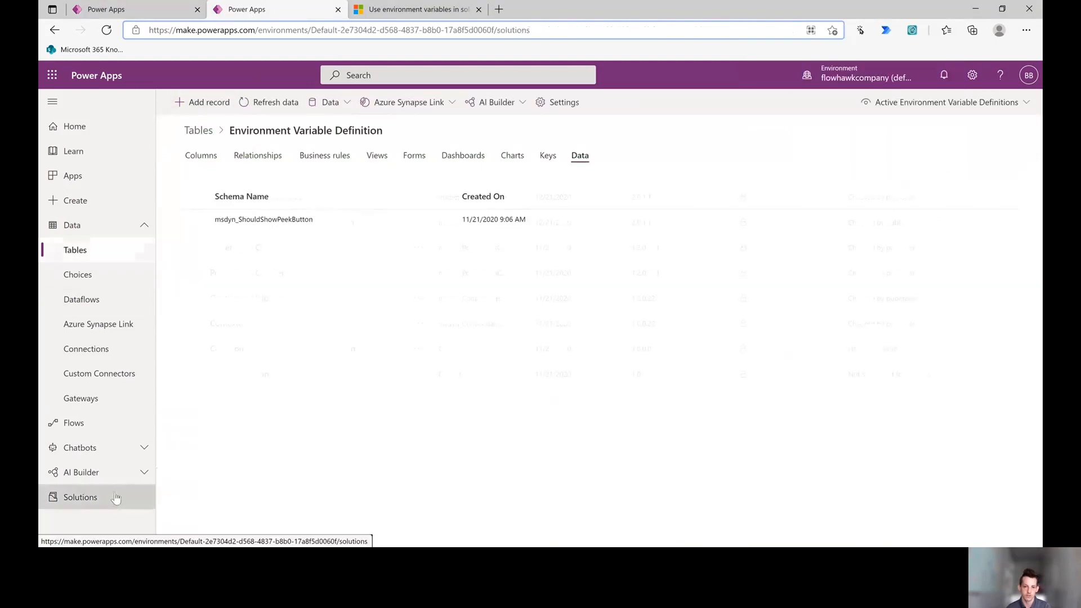
click(271, 102)
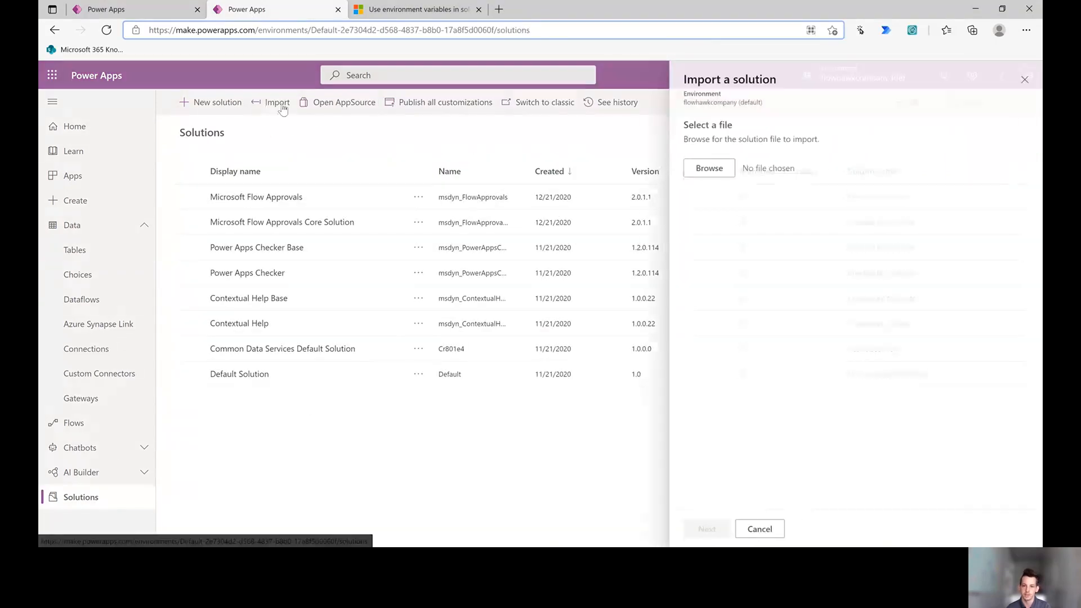
click(704, 166)
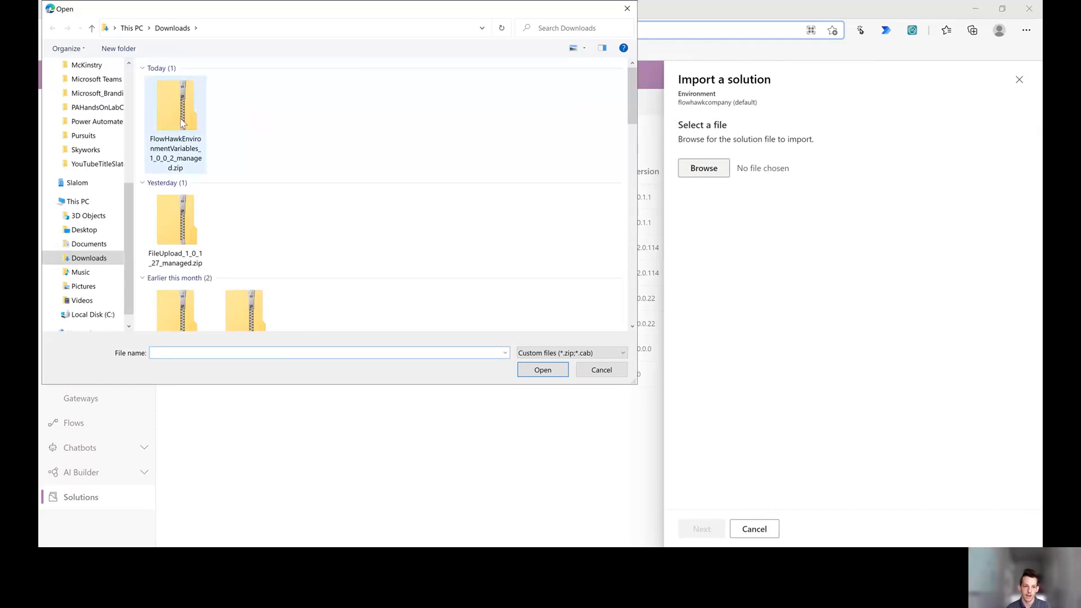
click(549, 369)
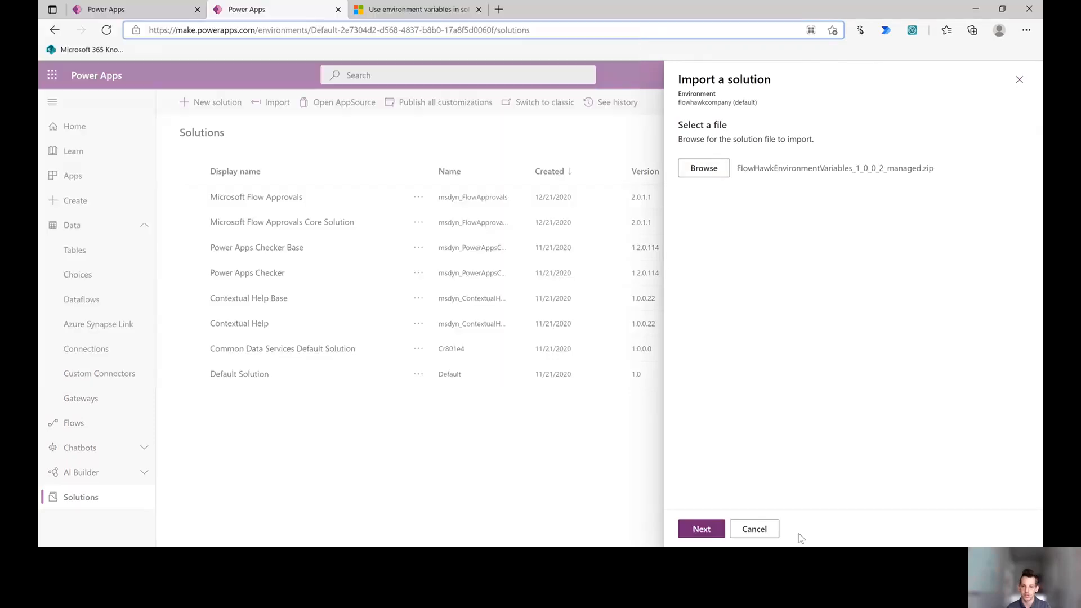
click(701, 529)
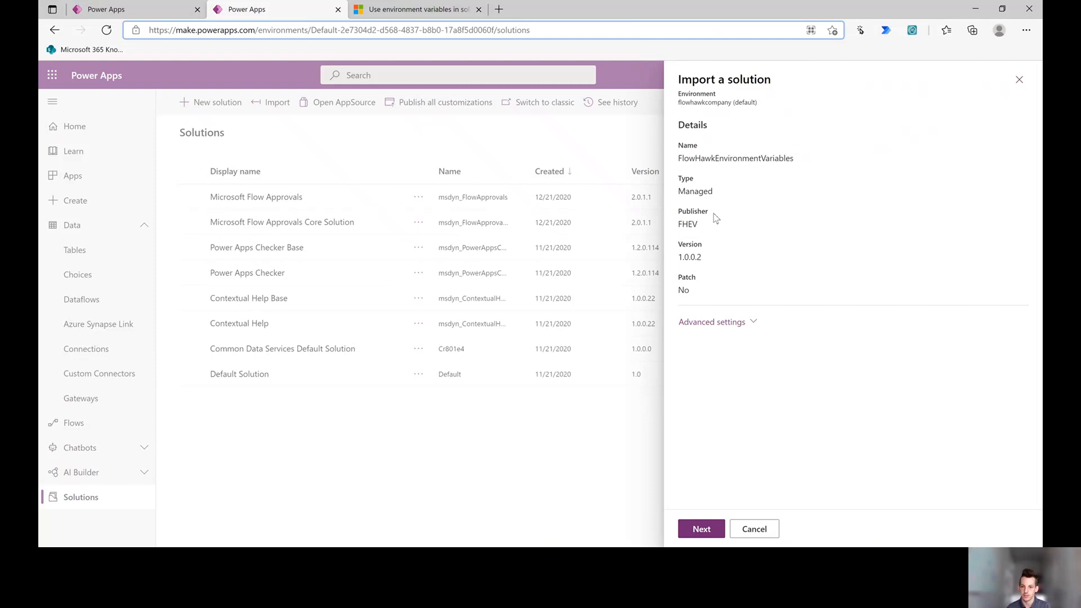
click(749, 322)
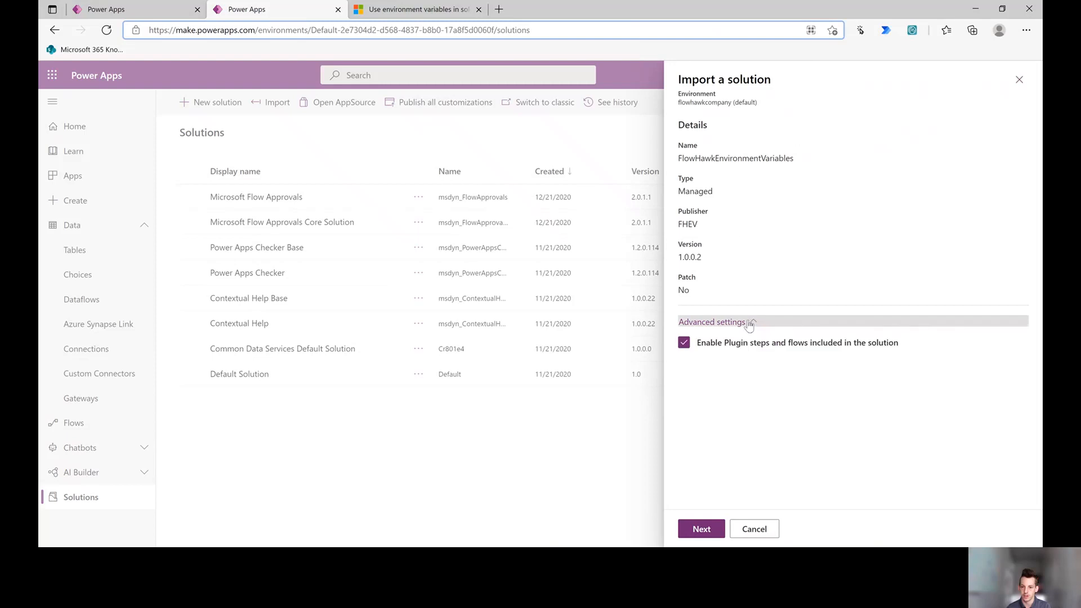
click(710, 532)
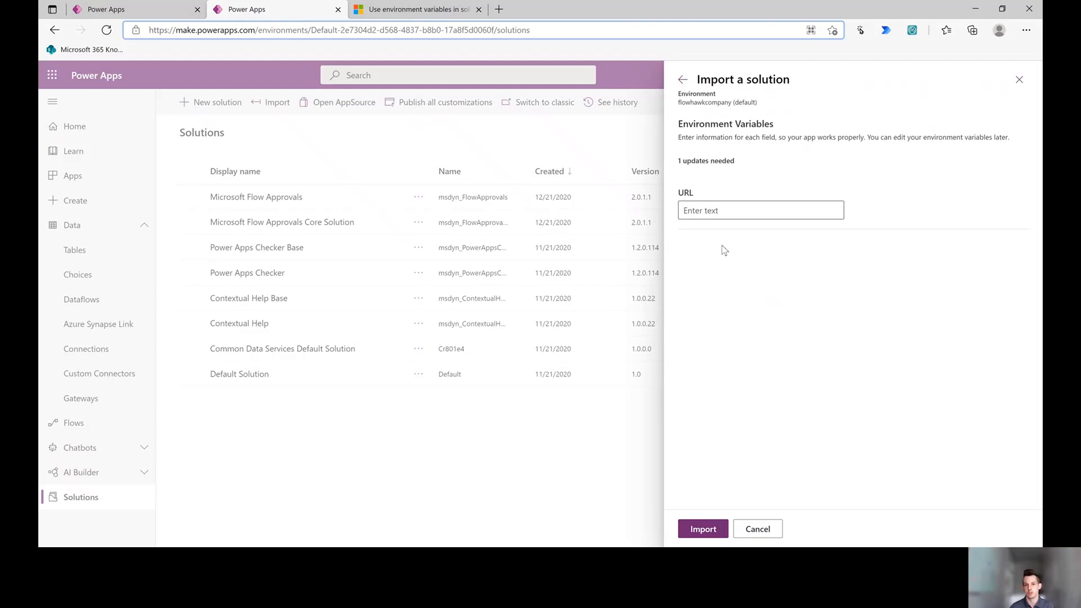
click(740, 209)
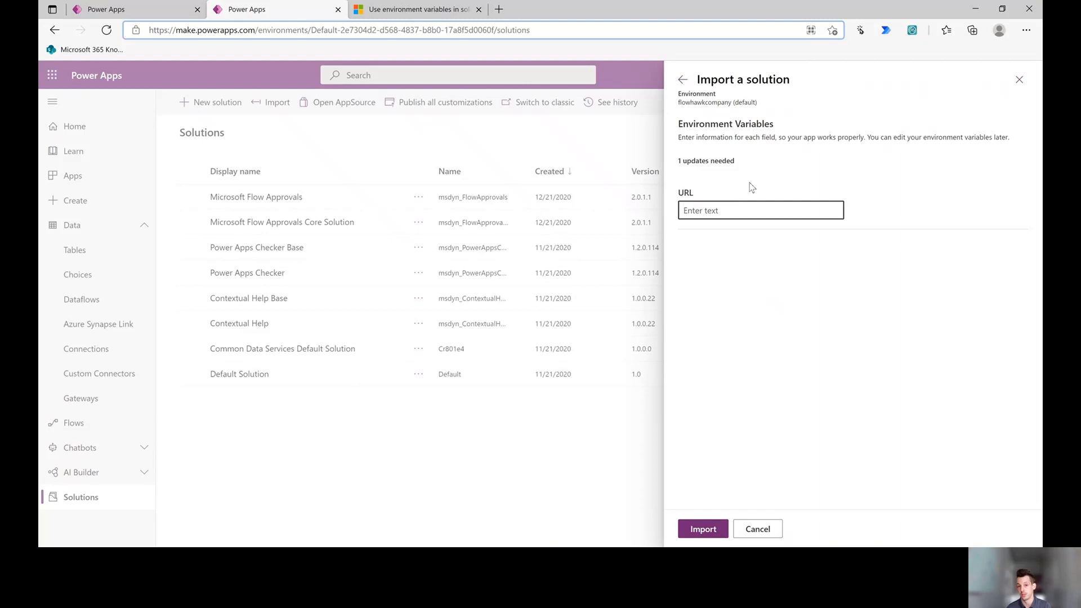
text(www.)
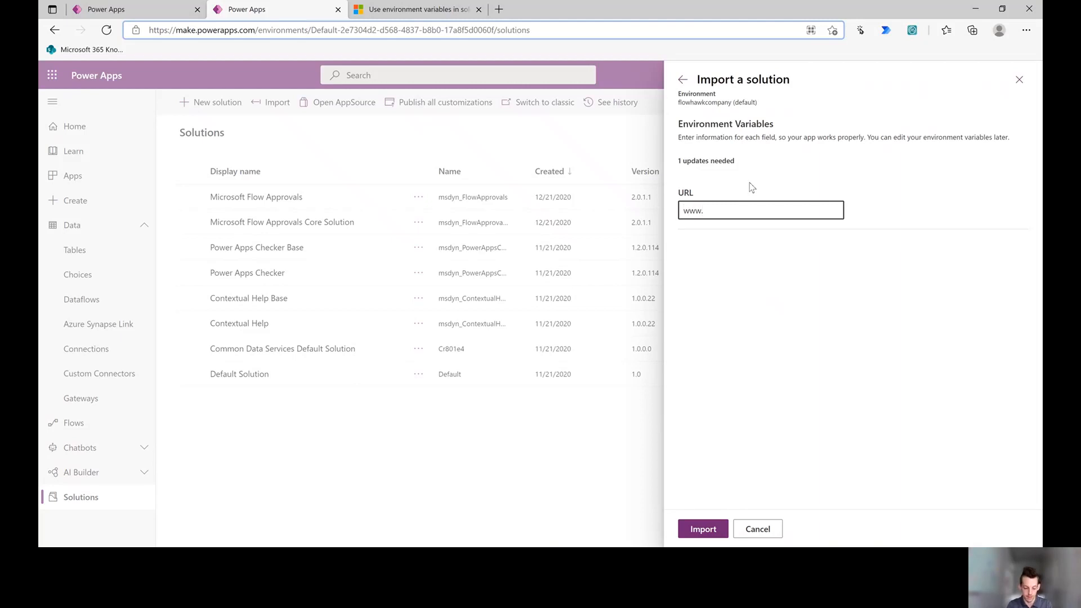
text(bing.com)
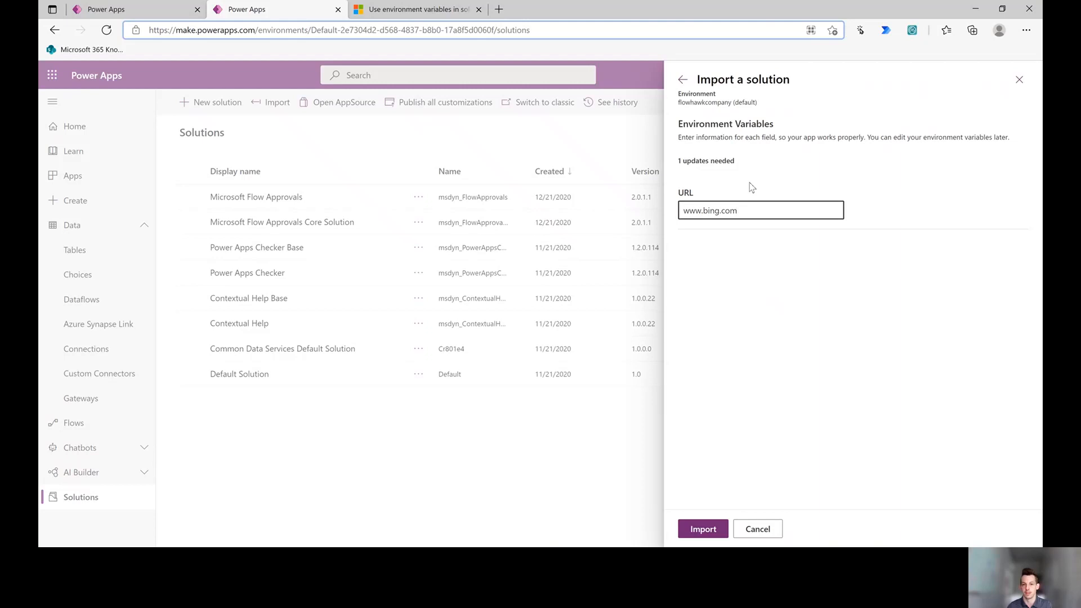
click(719, 530)
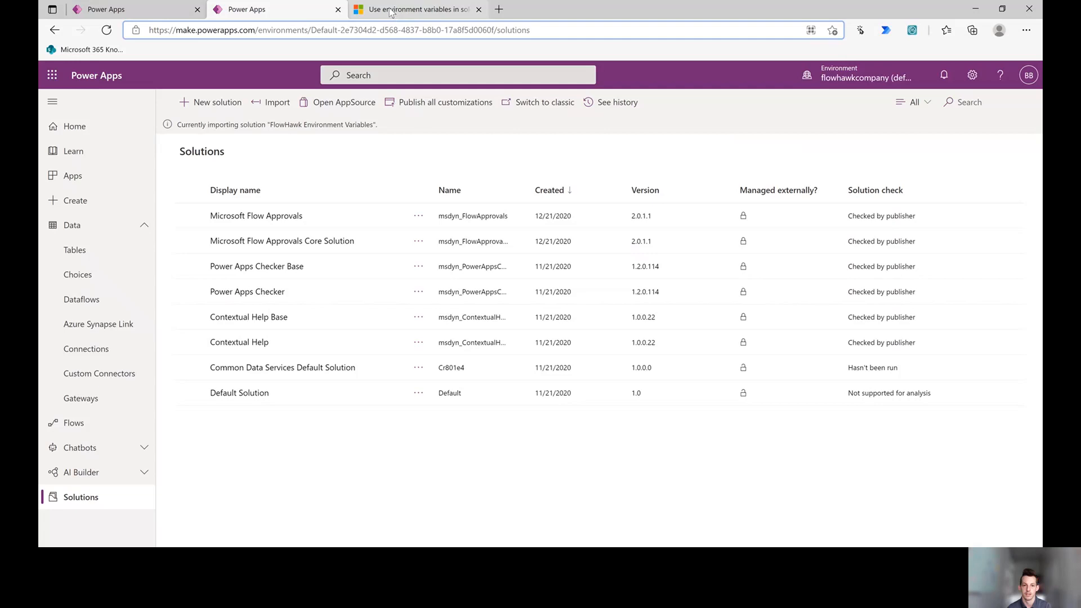
Back in FlowHawk Dev, add the existing current value back to the URL environment variable, save it, and deselect the variable.
click(153, 13)
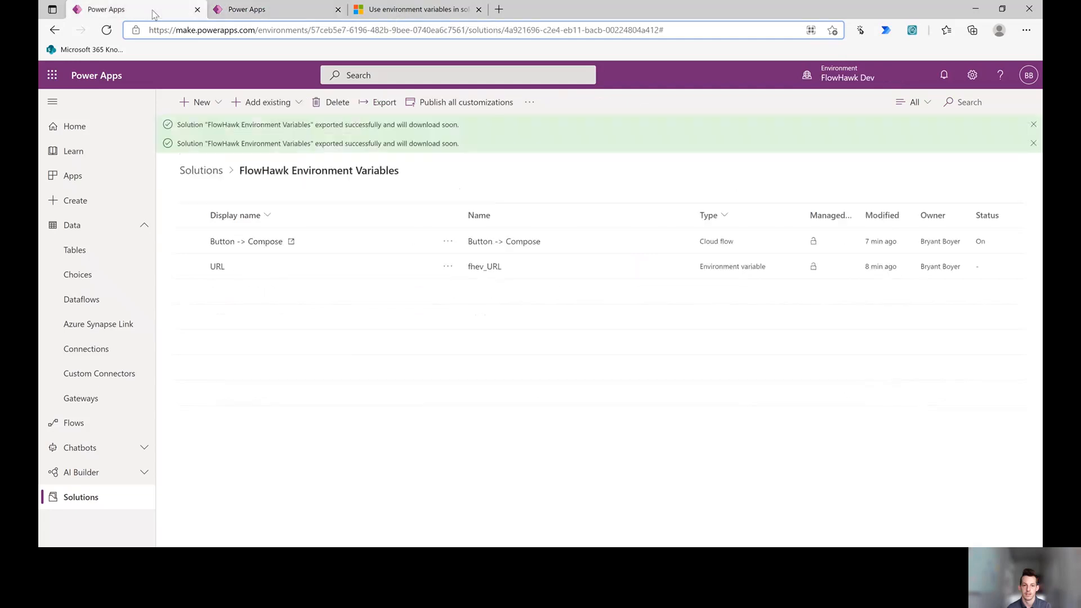
click(216, 268)
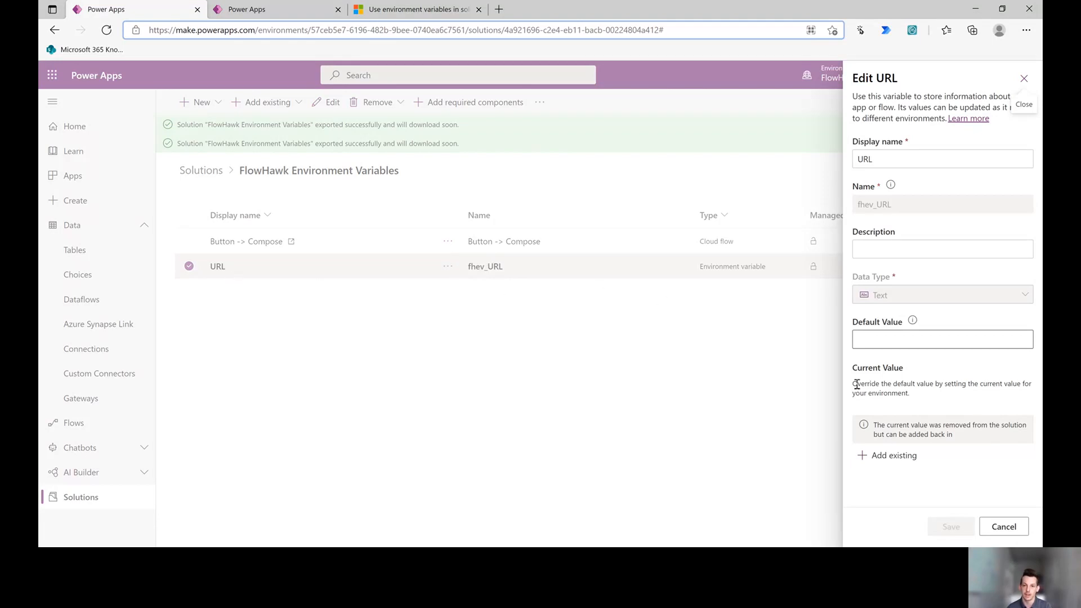
click(890, 458)
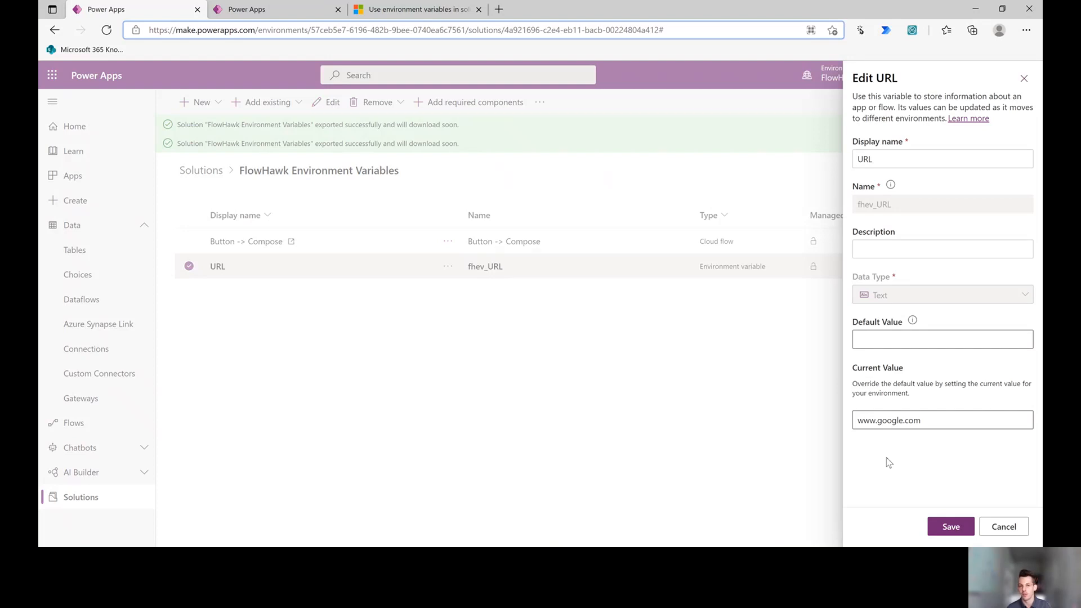
click(950, 527)
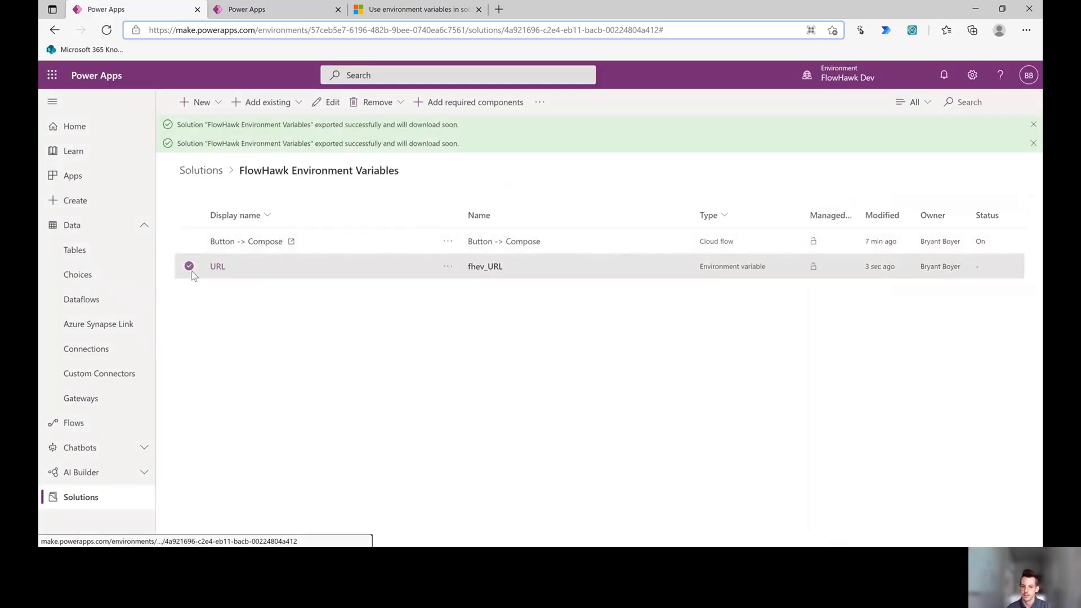
click(189, 267)
Check the import progress in flowhawkcompany (default), then review the URL variable's current value and export note in FlowHawk Dev and close it unchanged.
click(260, 11)
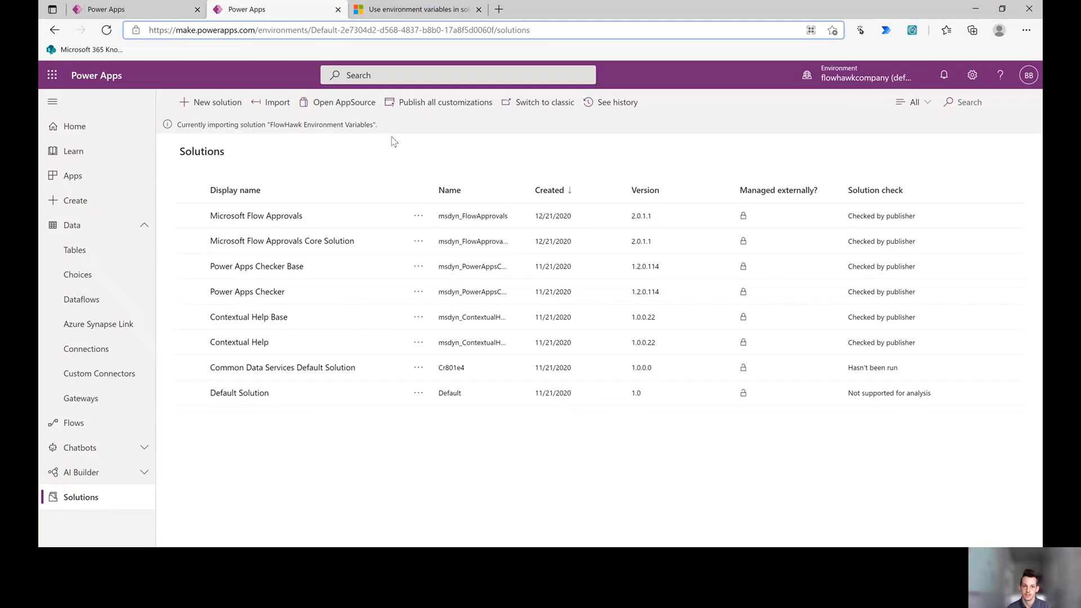
click(145, 10)
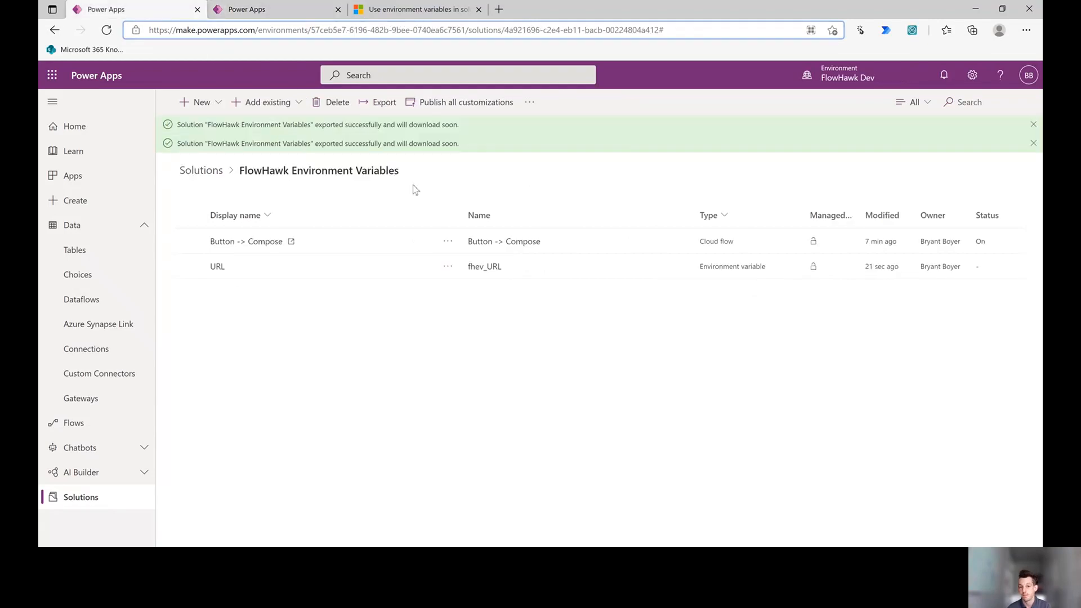
click(218, 266)
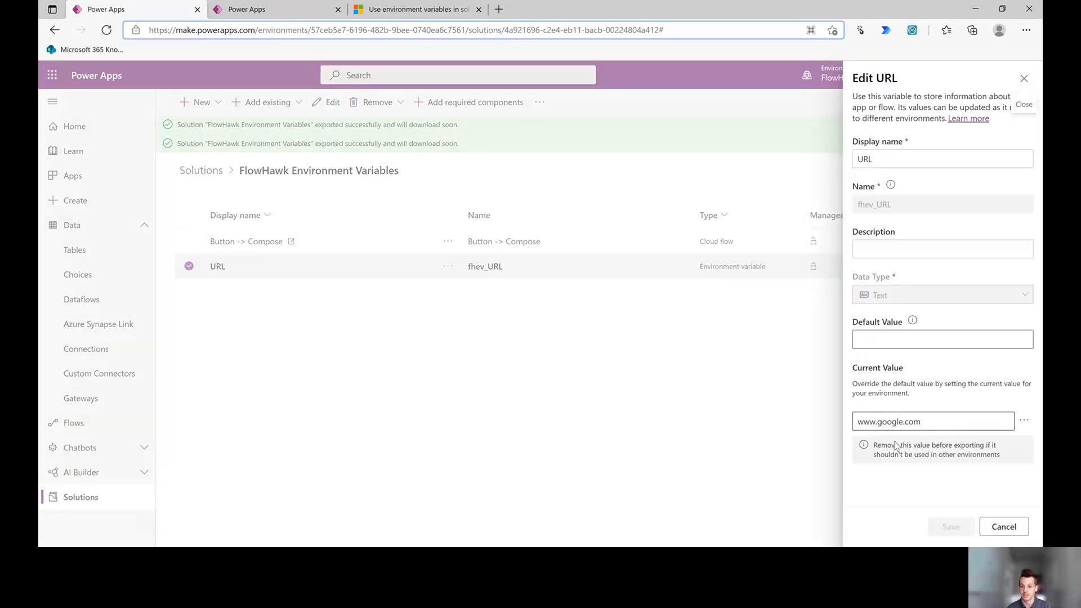
click(1011, 529)
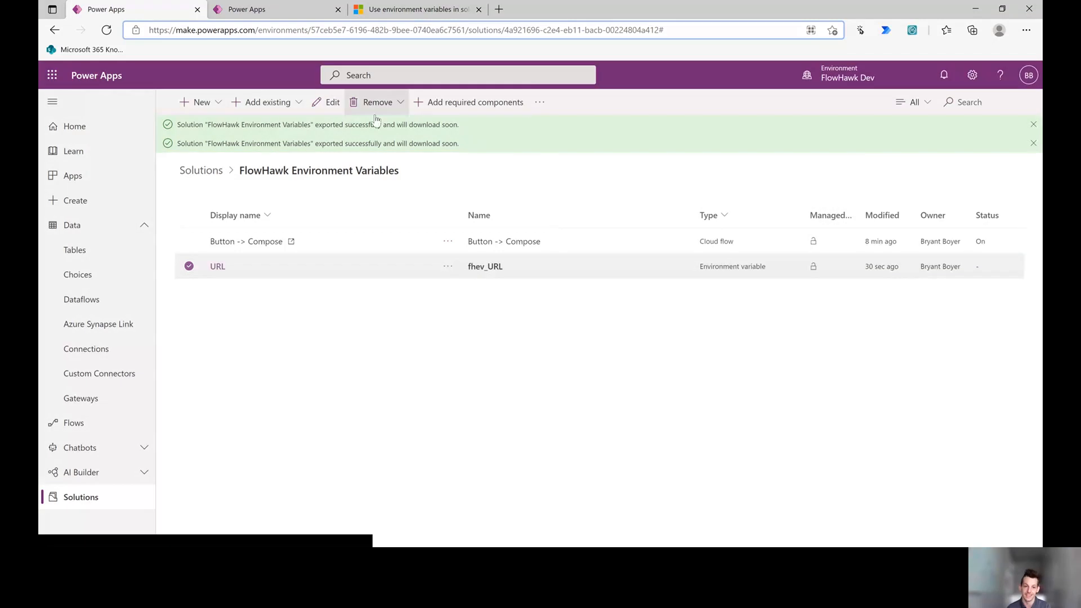
click(189, 266)
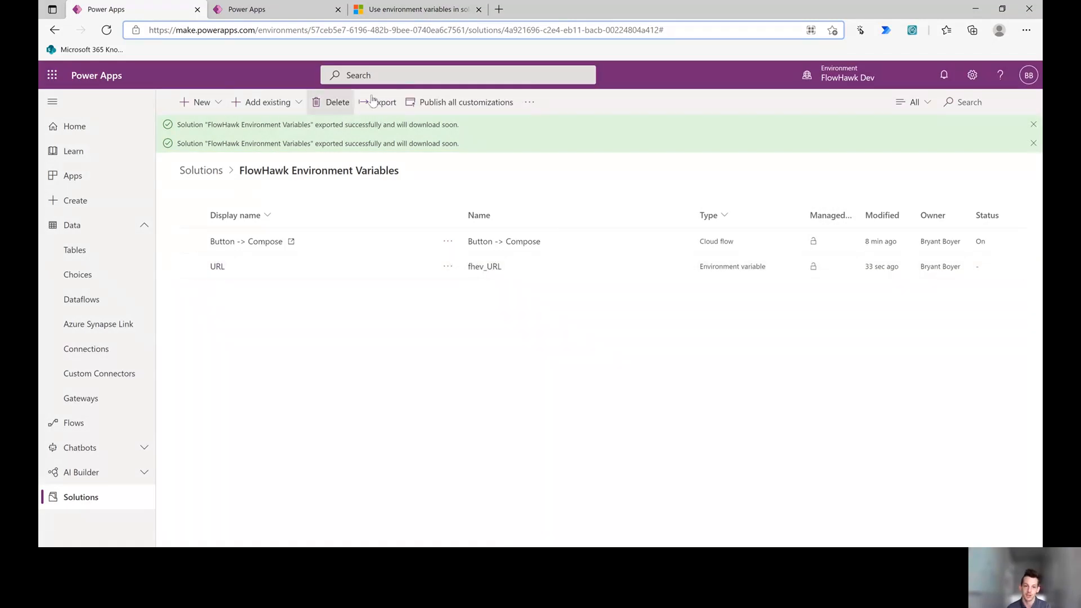
Publish all changes and export the FlowHawk Environment Variables solution from FlowHawk Dev as managed version 1.0.0.3.
click(384, 104)
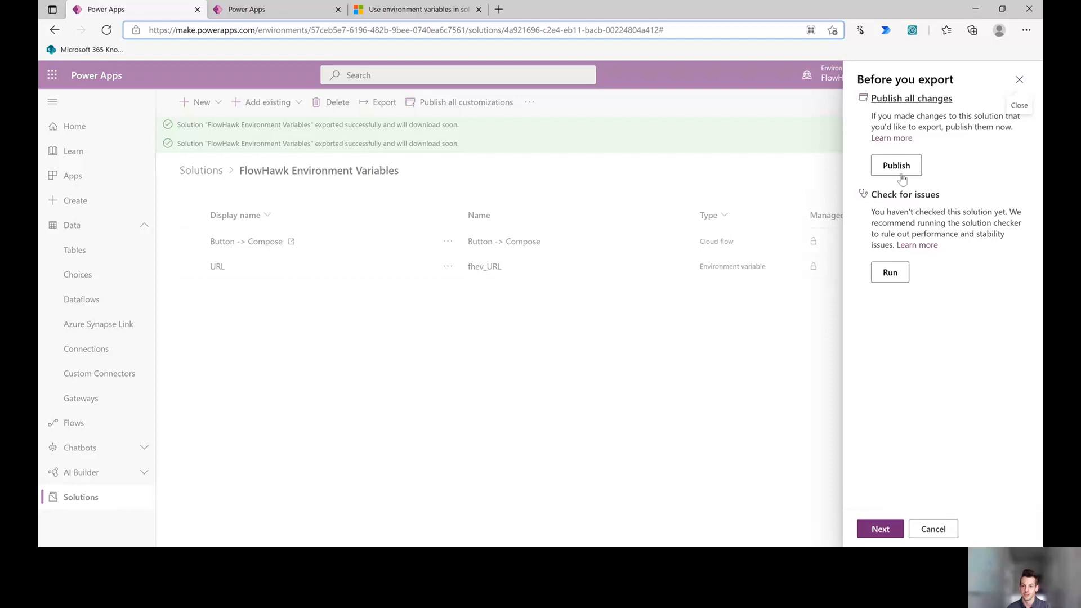
click(899, 167)
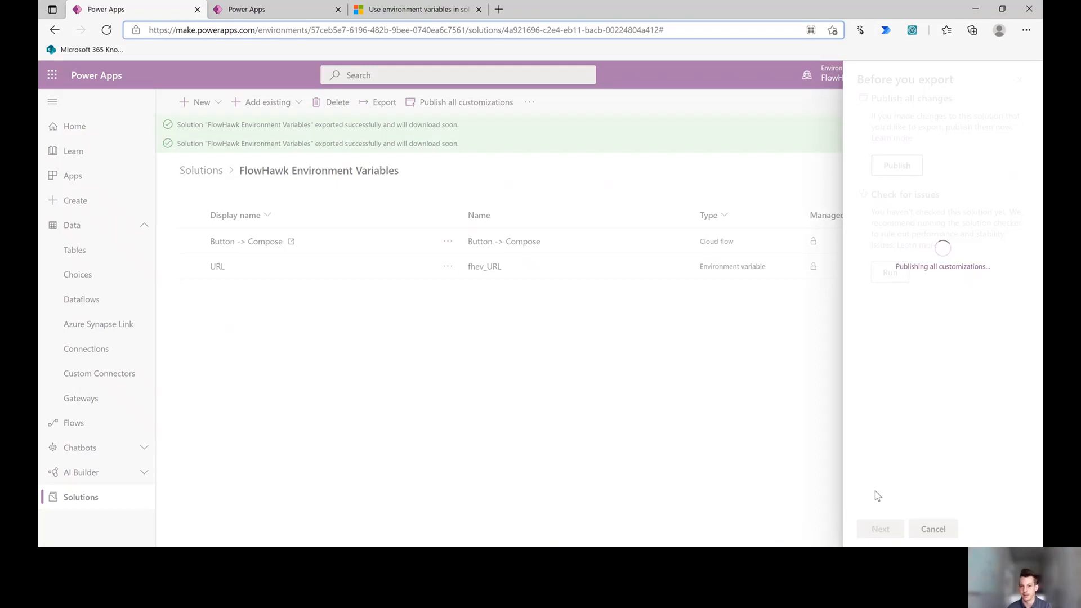
click(881, 529)
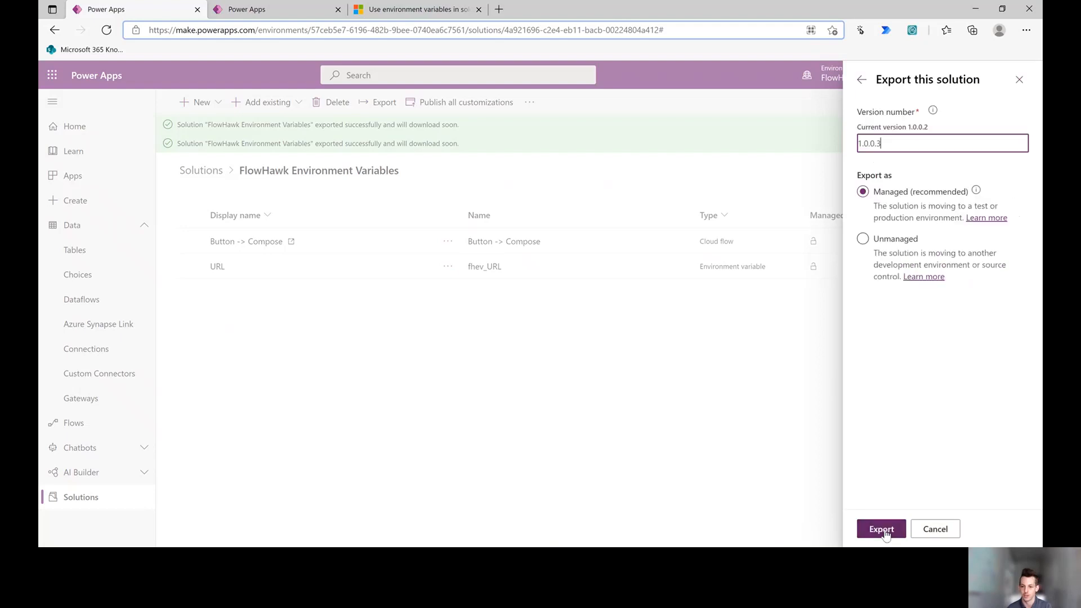
click(882, 529)
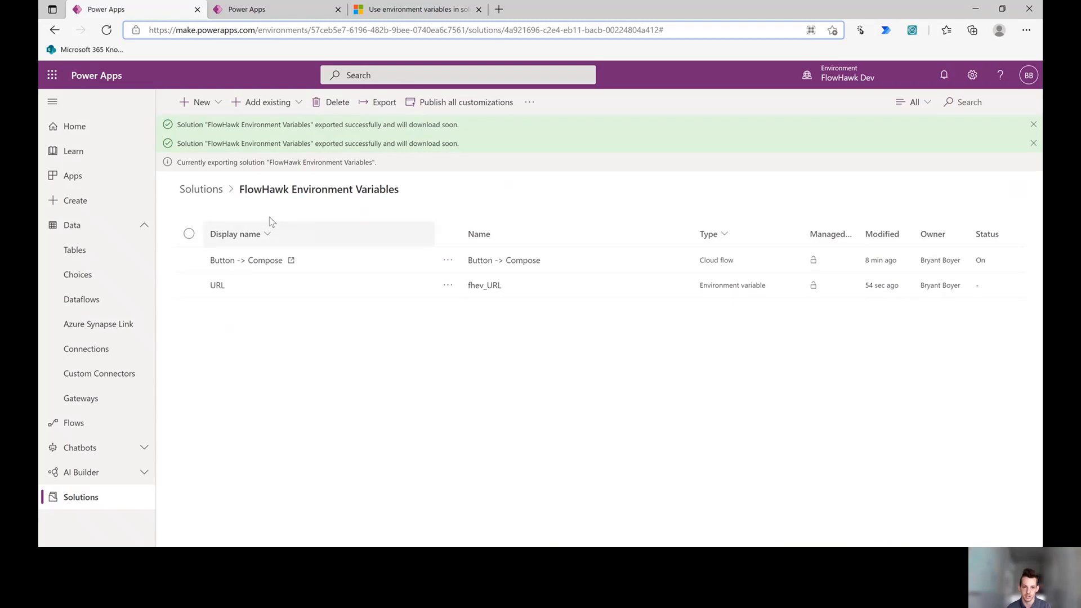
In flowhawkcompany (default), open the imported FlowHawk Environment Variables solution, review the URL variable's definition, and close it unchanged.
click(284, 9)
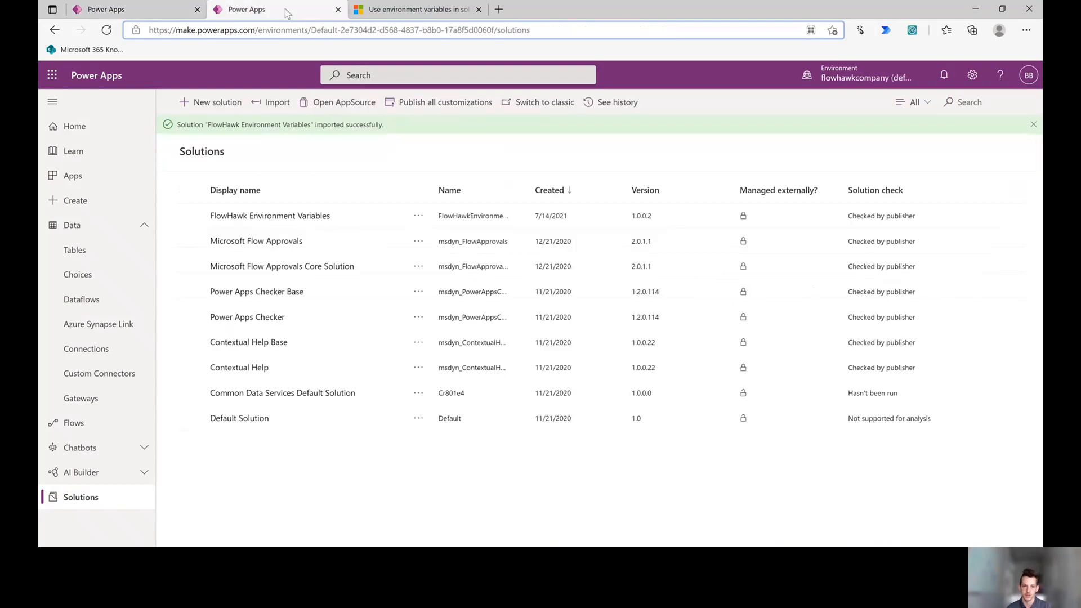
click(308, 217)
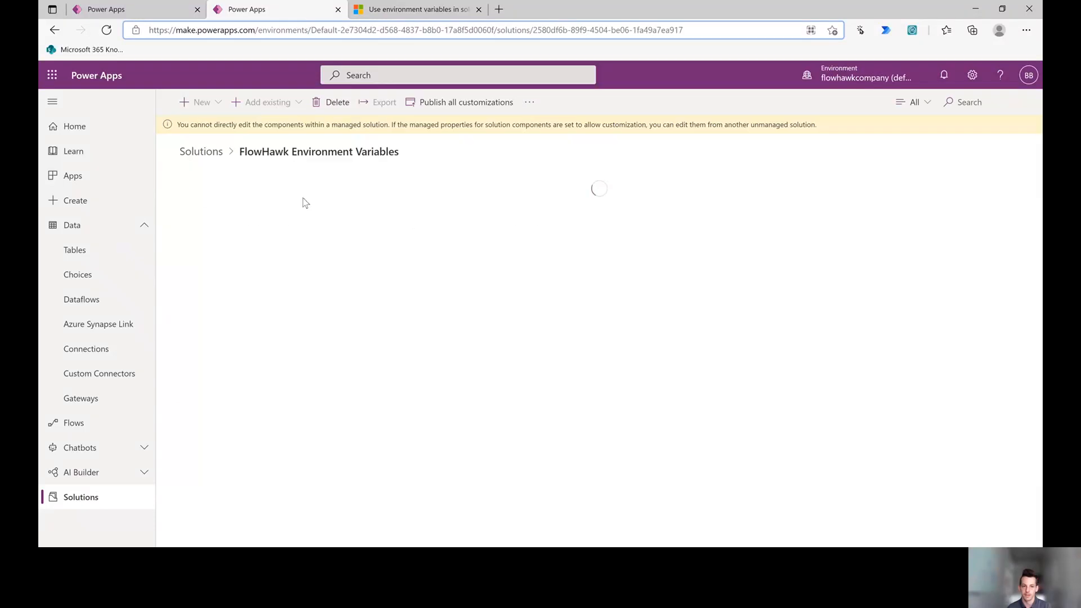
click(217, 248)
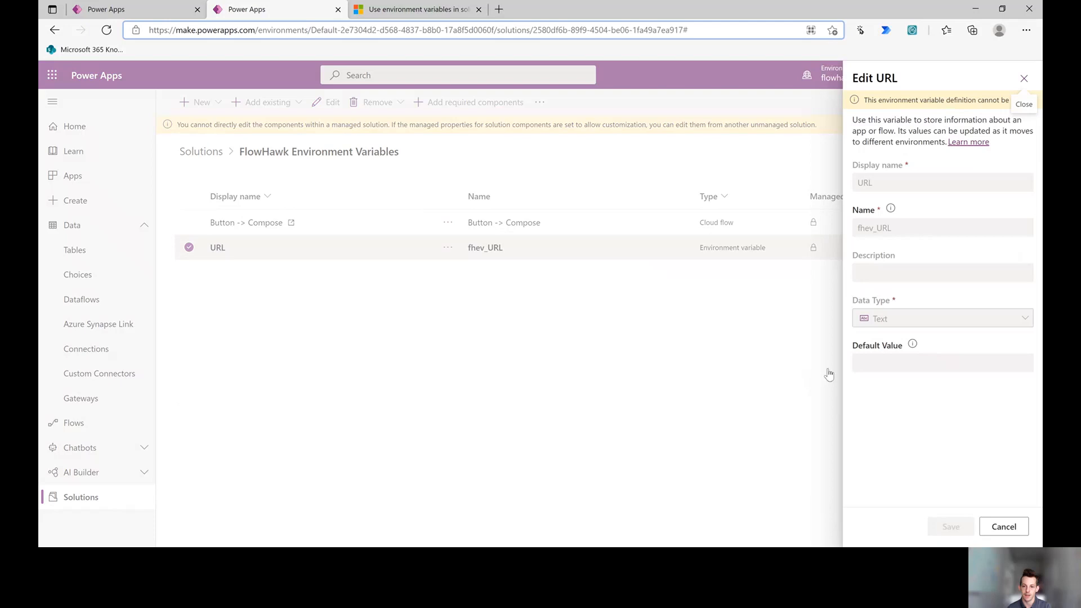
click(1001, 532)
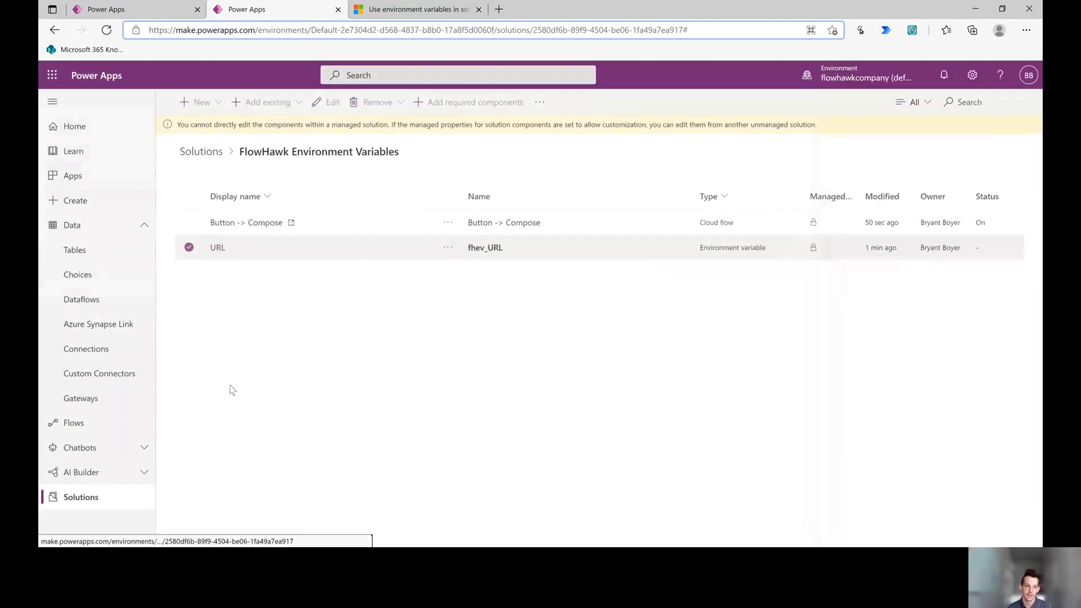
Search the Dataverse tables for "Environ", view the Environment Variable Value table's data, and select its record.
click(85, 250)
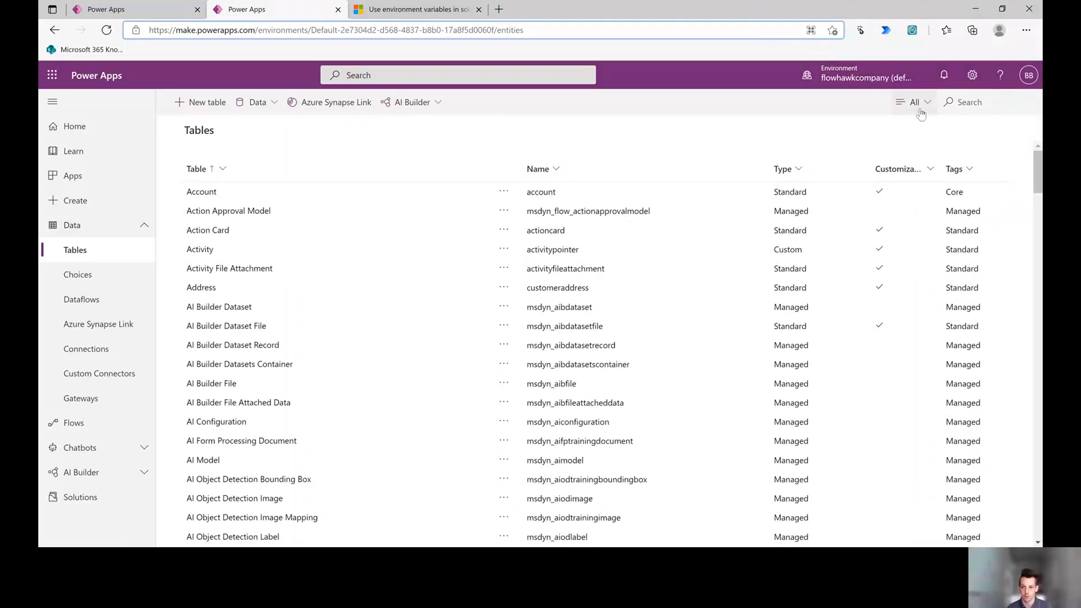
click(961, 104)
text(Environ)
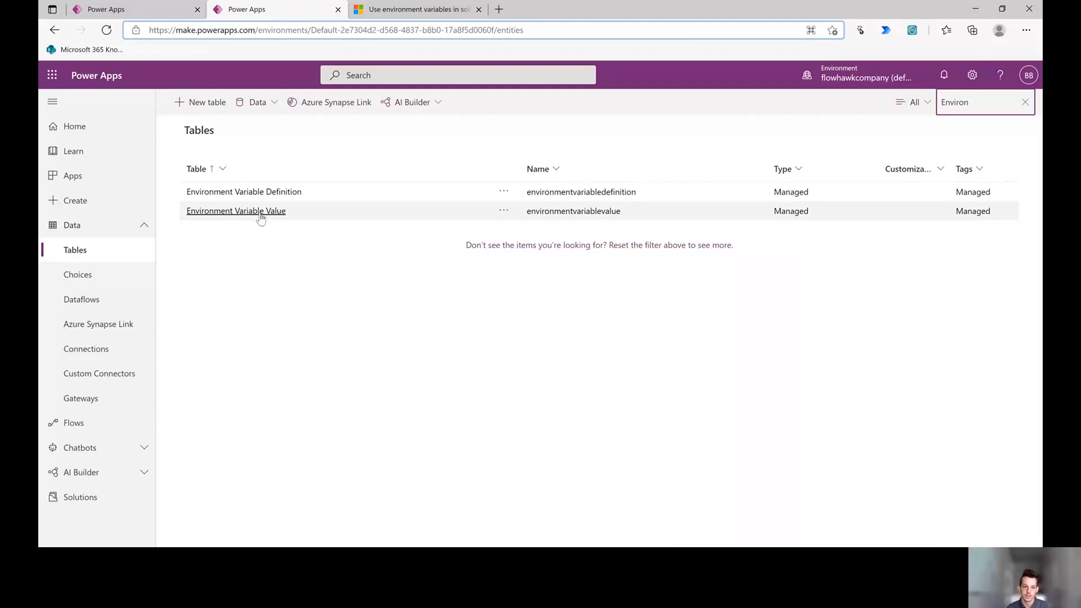
click(260, 212)
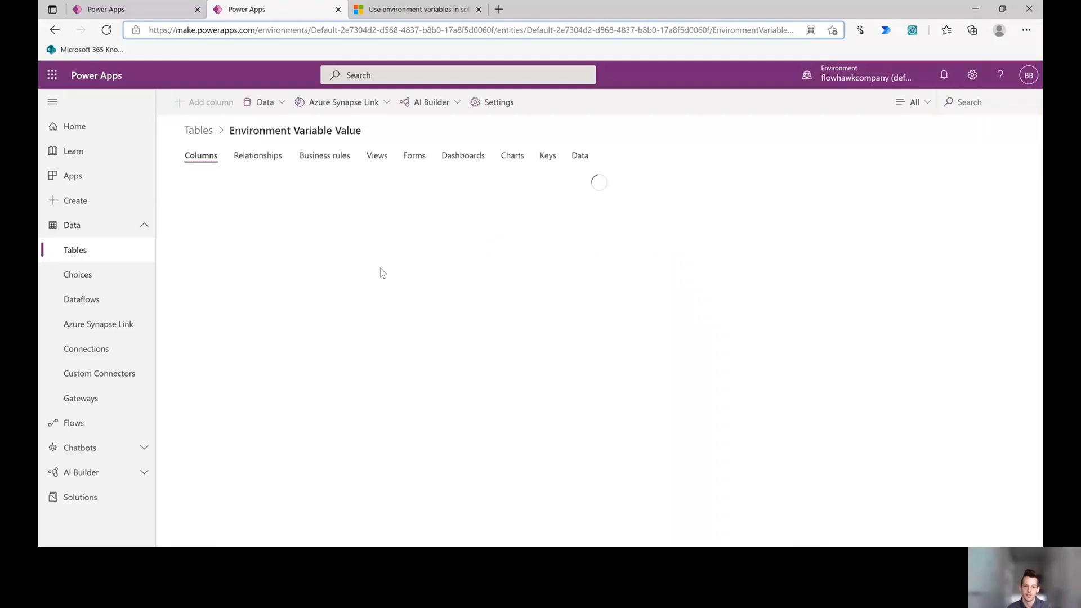
click(580, 156)
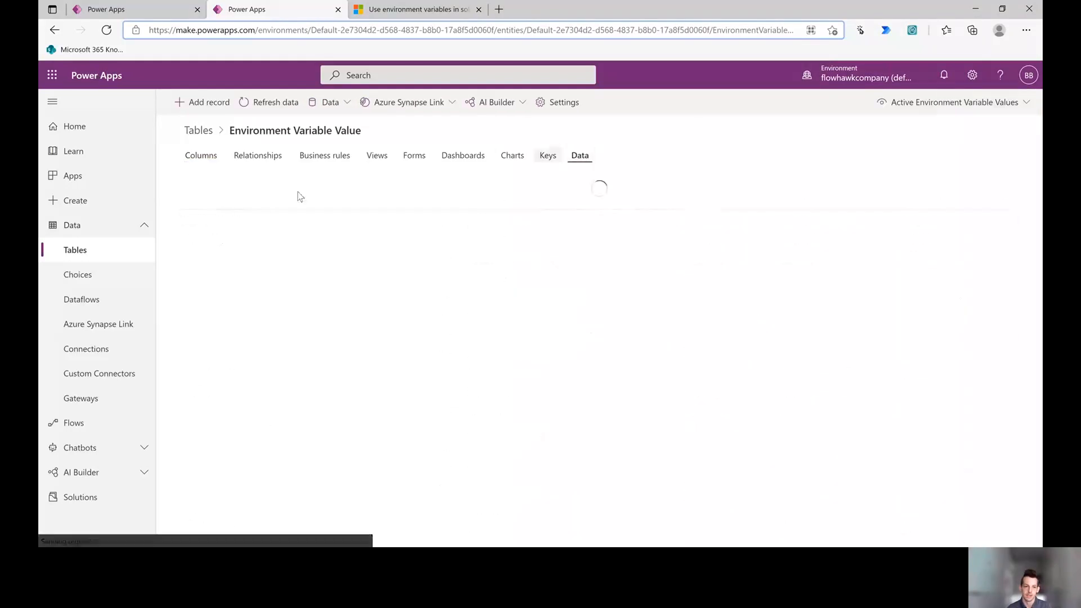
click(272, 221)
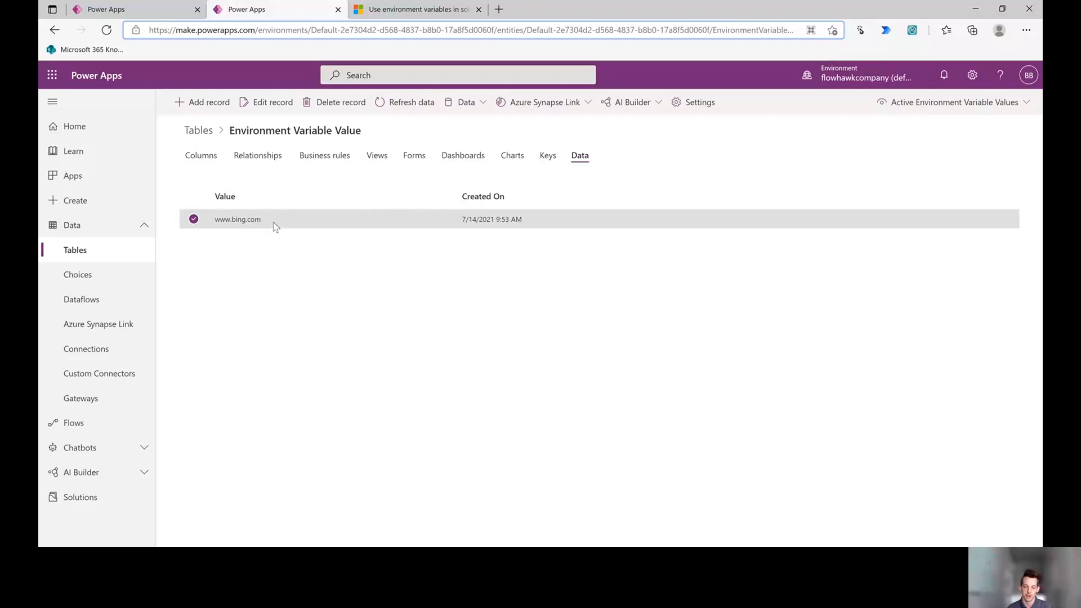
Open the selected environment variable value record, review its definition and value, then close it unchanged and dismiss the record-editing notice.
key(ctrl+j)
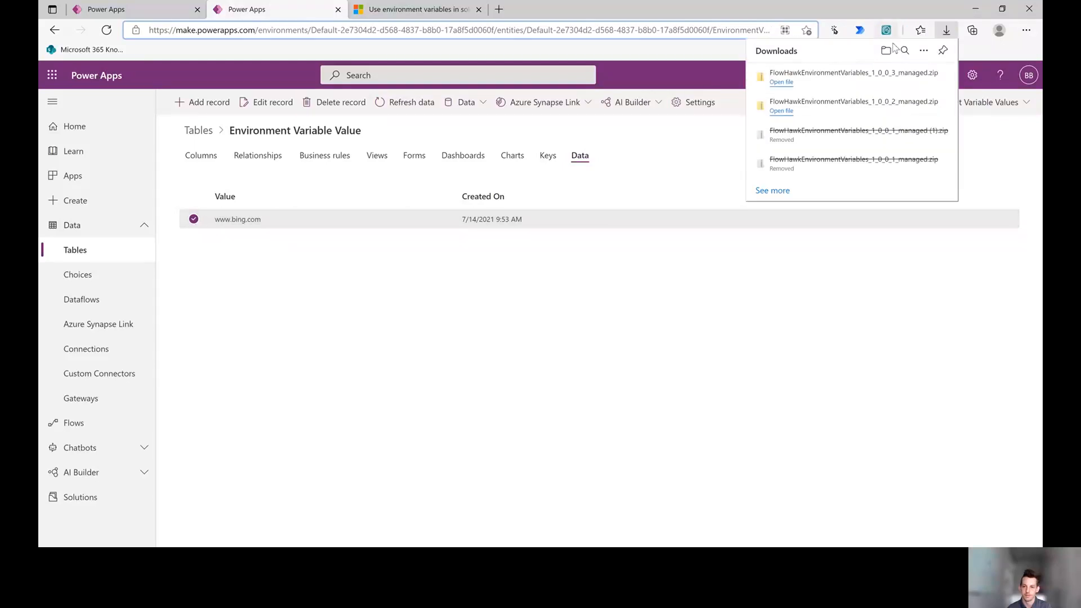
click(273, 102)
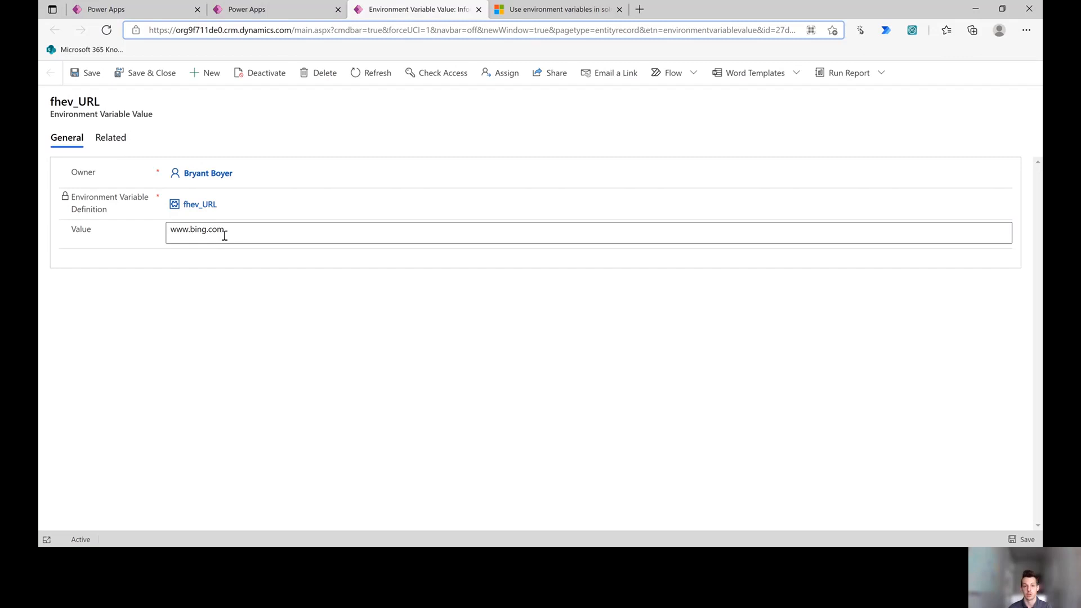
click(477, 9)
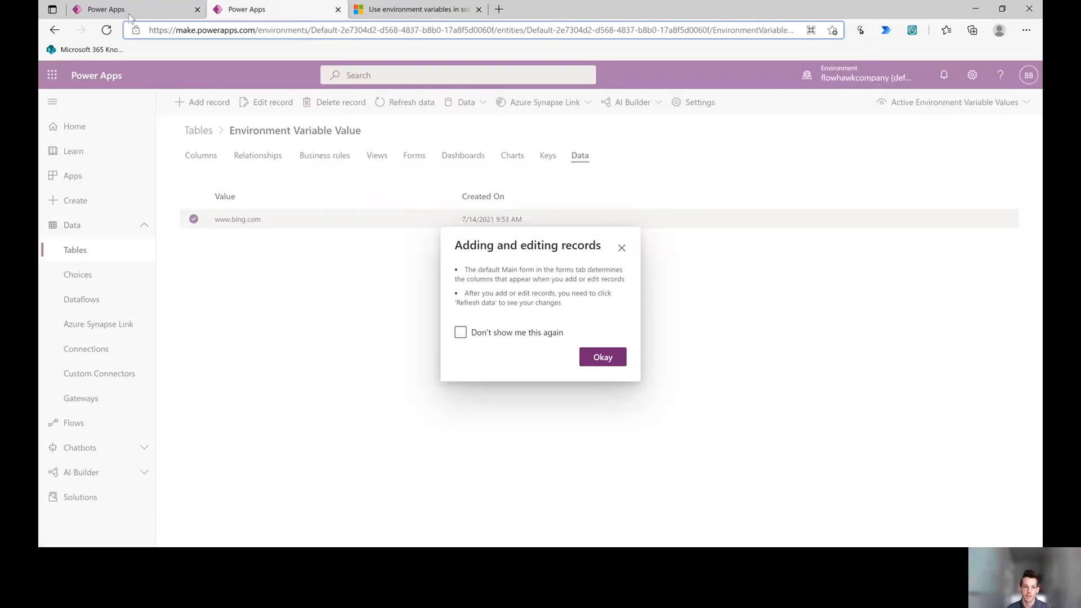
click(622, 248)
Return to the FlowHawk Environment Variables solution and run its Button -> Compose flow.
click(79, 498)
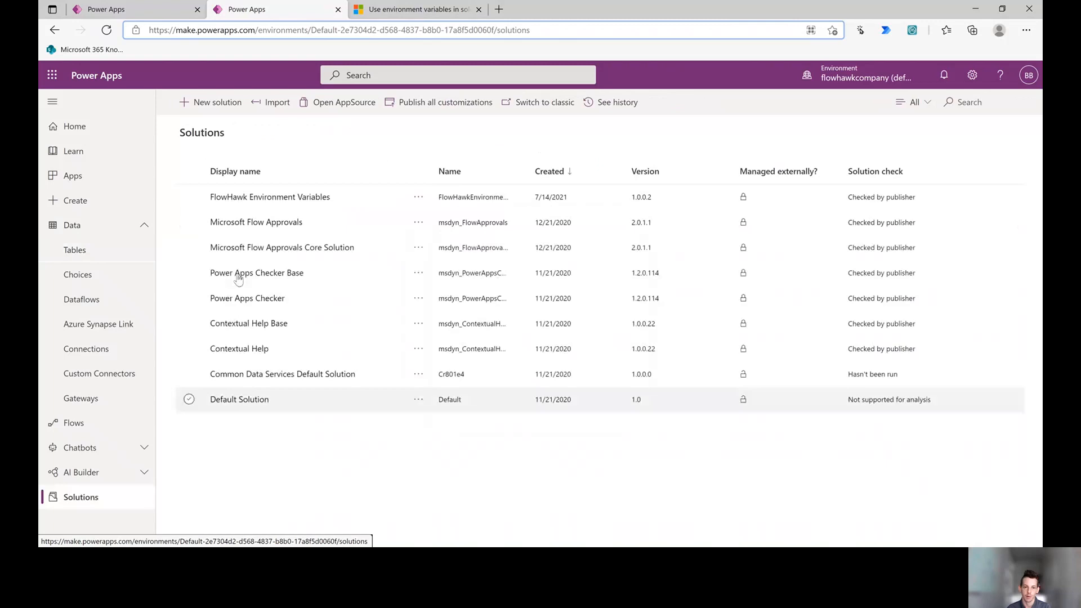
click(276, 197)
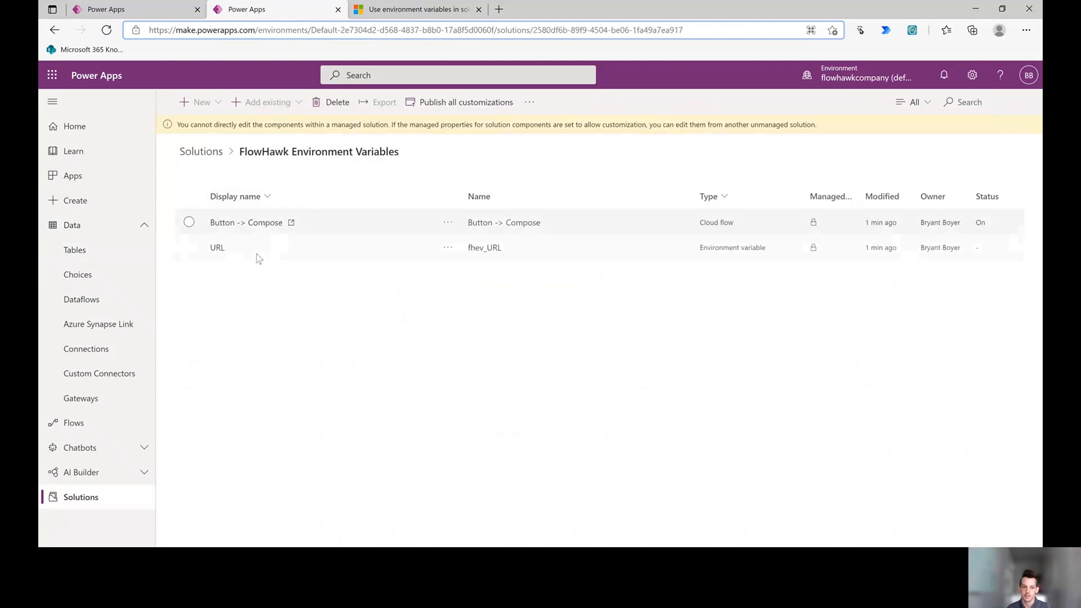
click(245, 224)
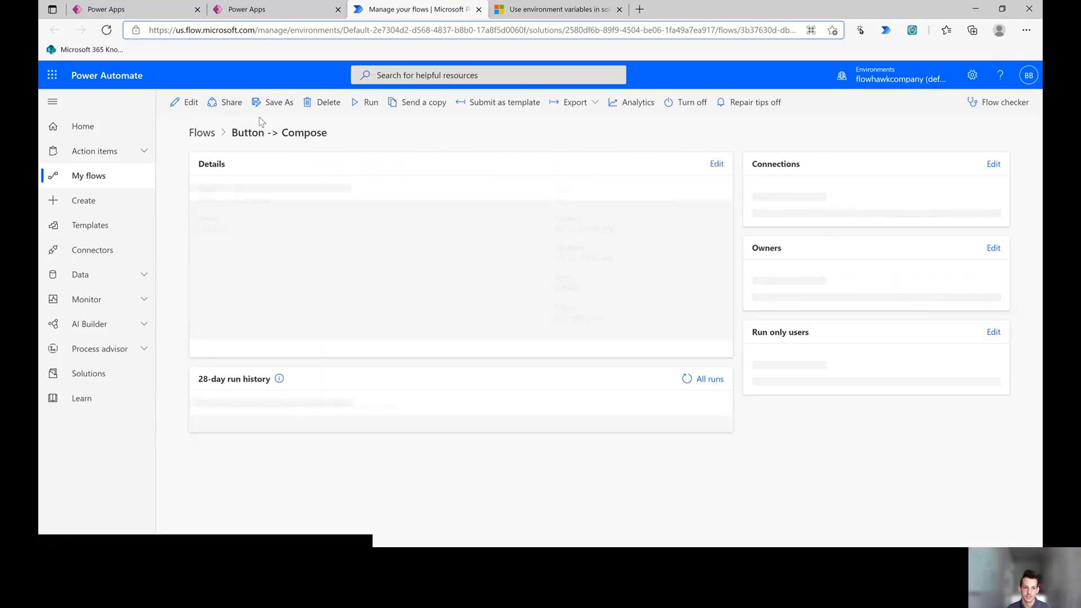
click(368, 104)
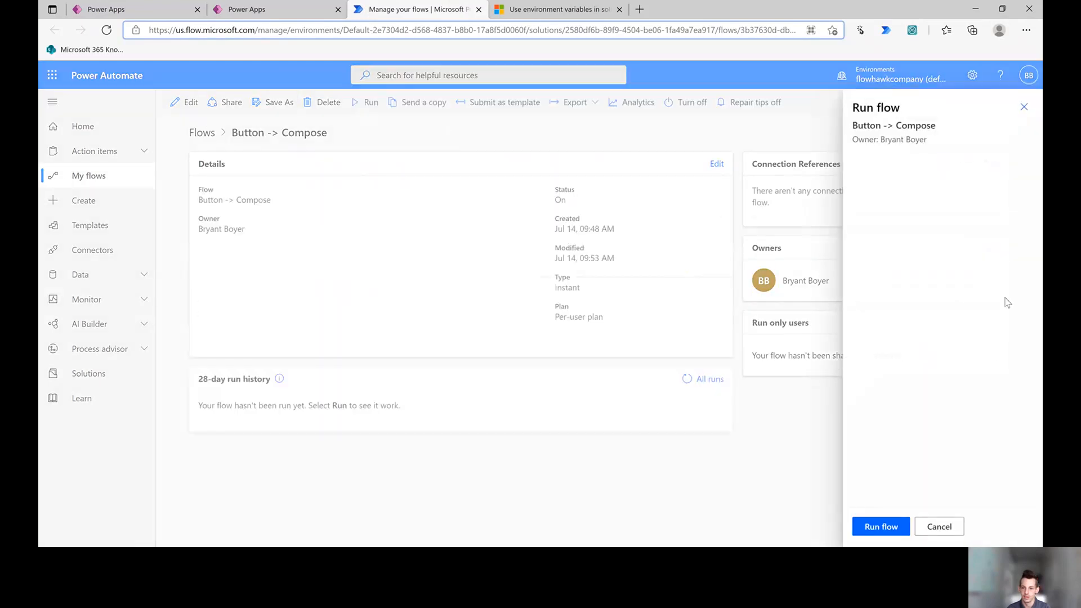
click(890, 527)
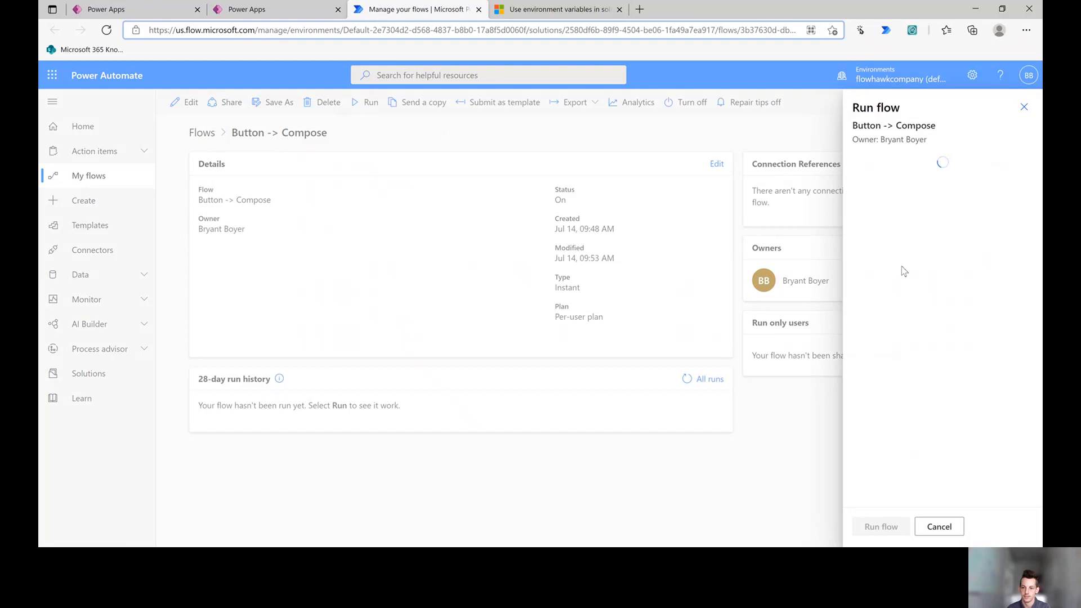
click(892, 526)
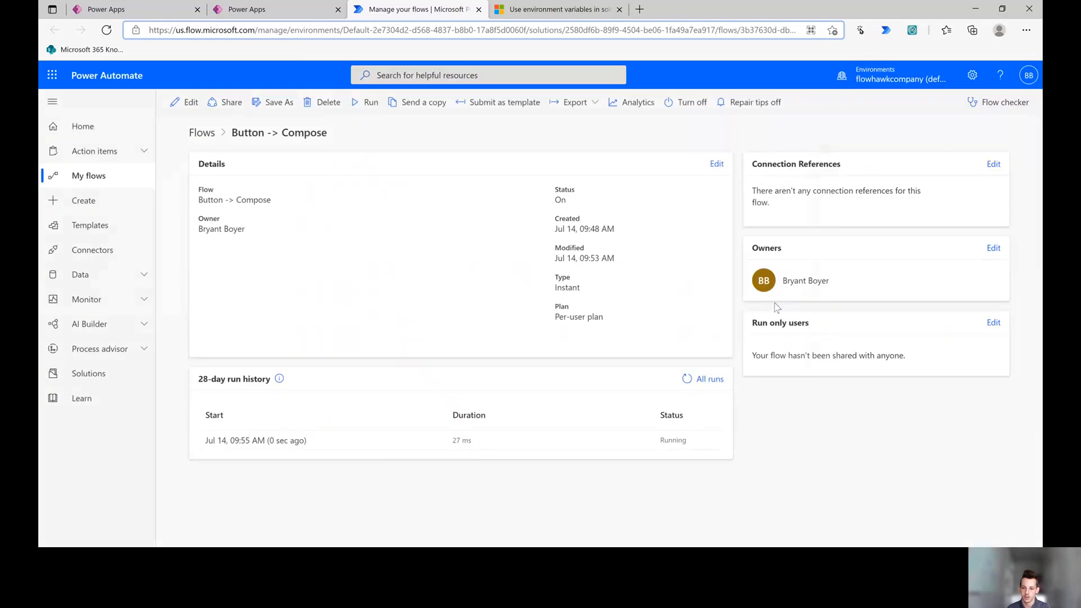
Examine the Compose action's inputs and outputs in the latest flow run, then close the flow and return to the solution.
click(298, 444)
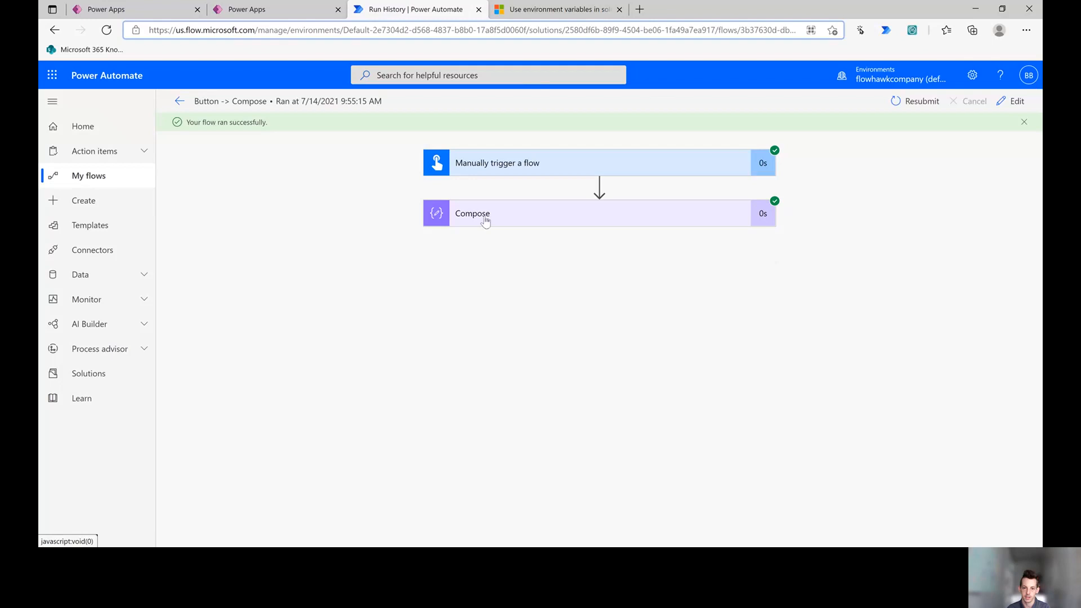
click(484, 219)
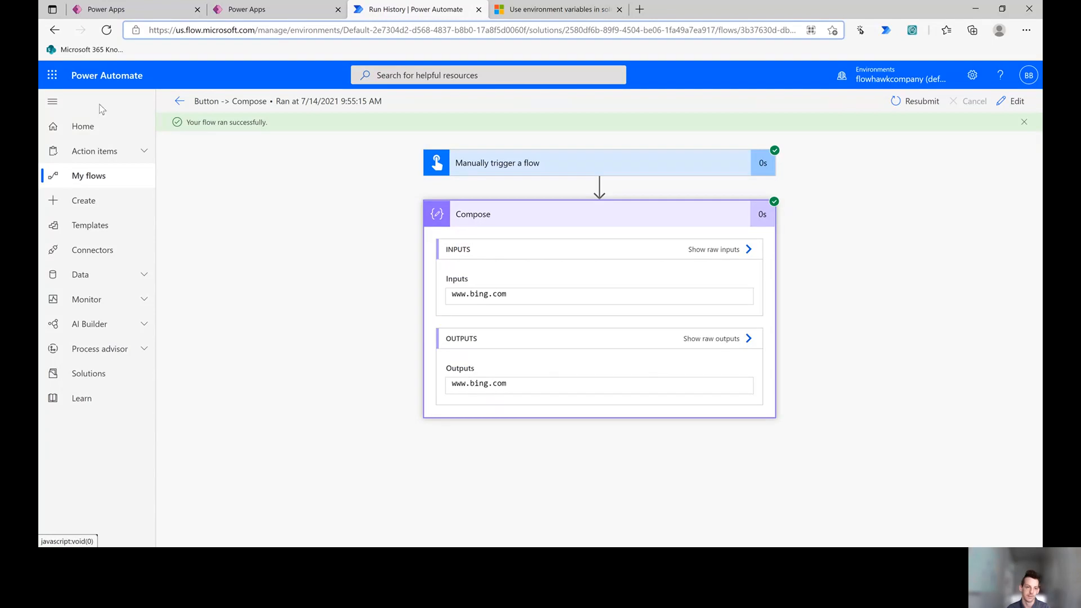
click(478, 9)
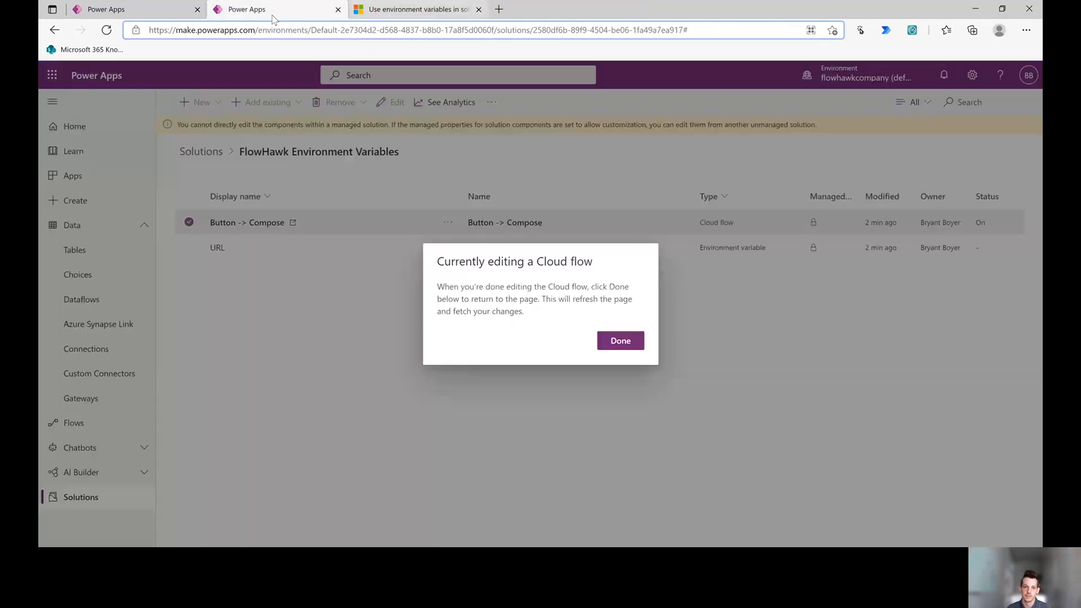
click(619, 341)
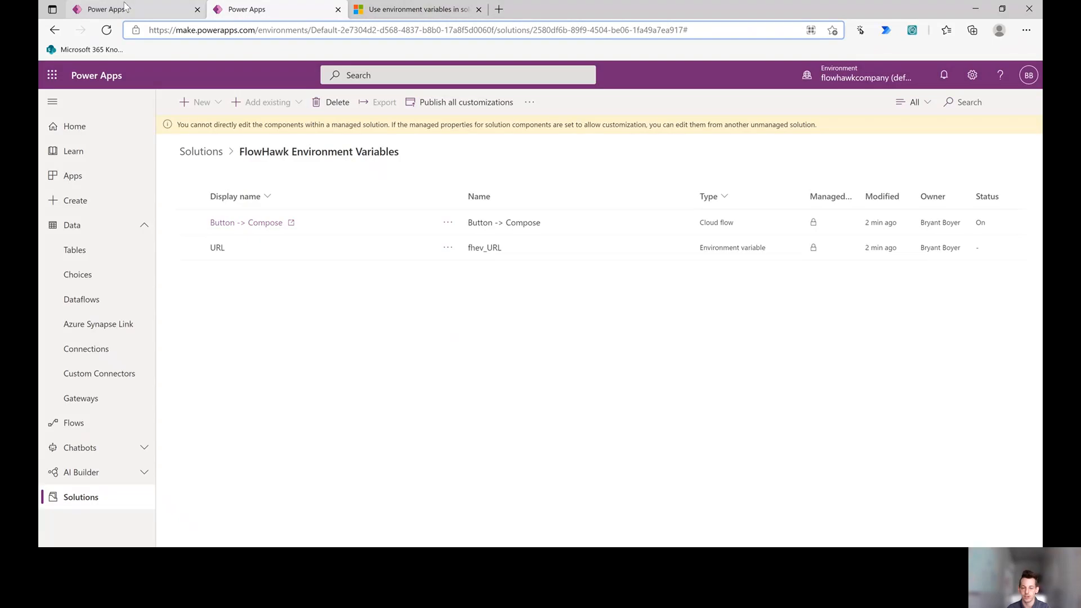
Try to import FlowHawkEnvironmentVariables_1_0_0_3_managed.zip into flowhawkcompany (default) as an update of the existing solution.
click(215, 162)
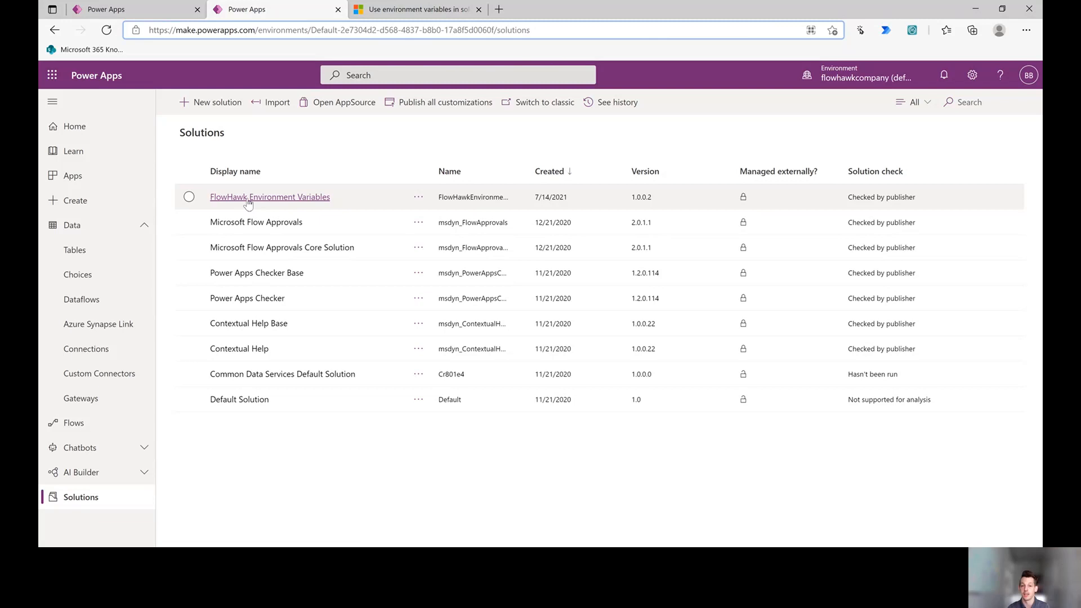
click(276, 102)
click(723, 164)
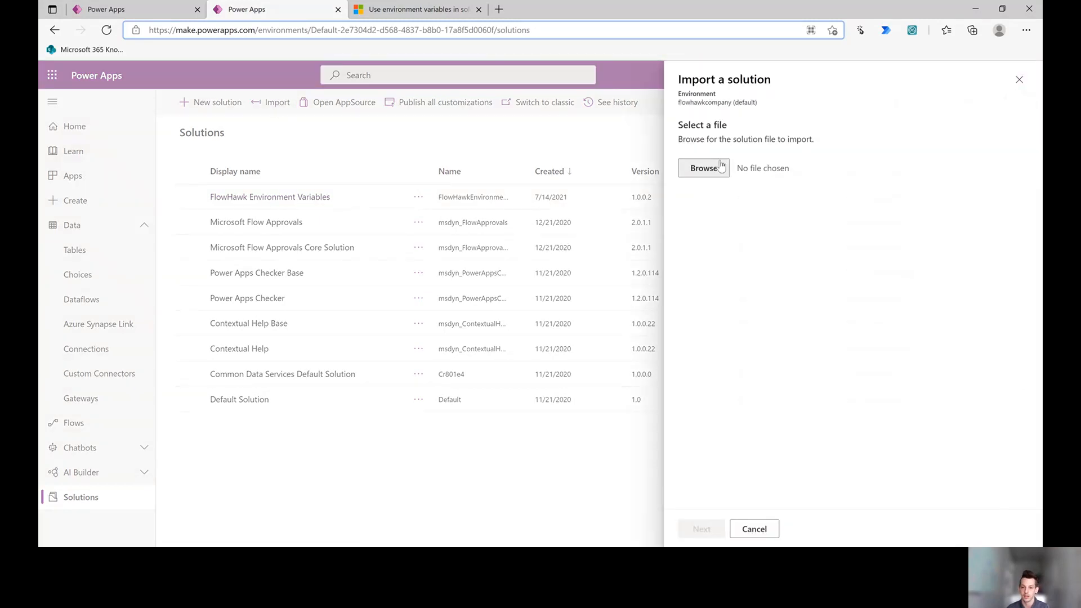
click(186, 109)
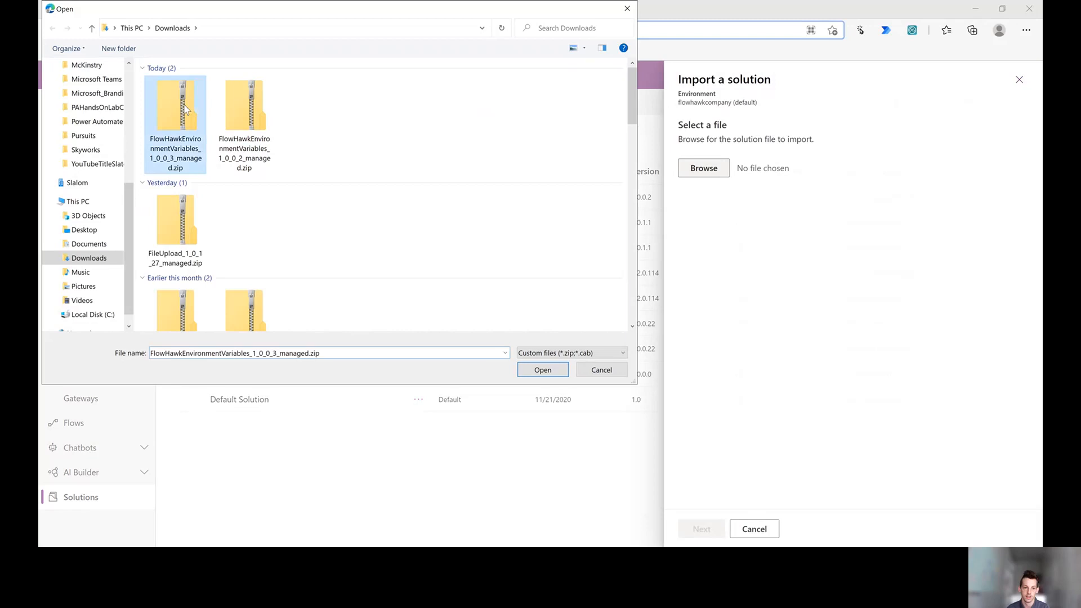
click(545, 368)
click(706, 527)
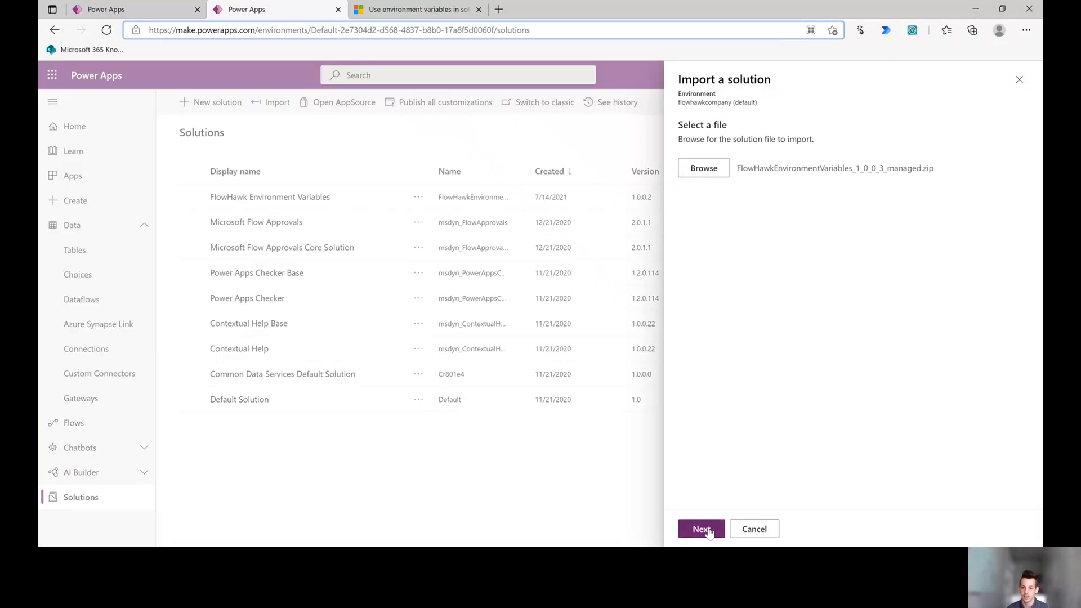
click(708, 531)
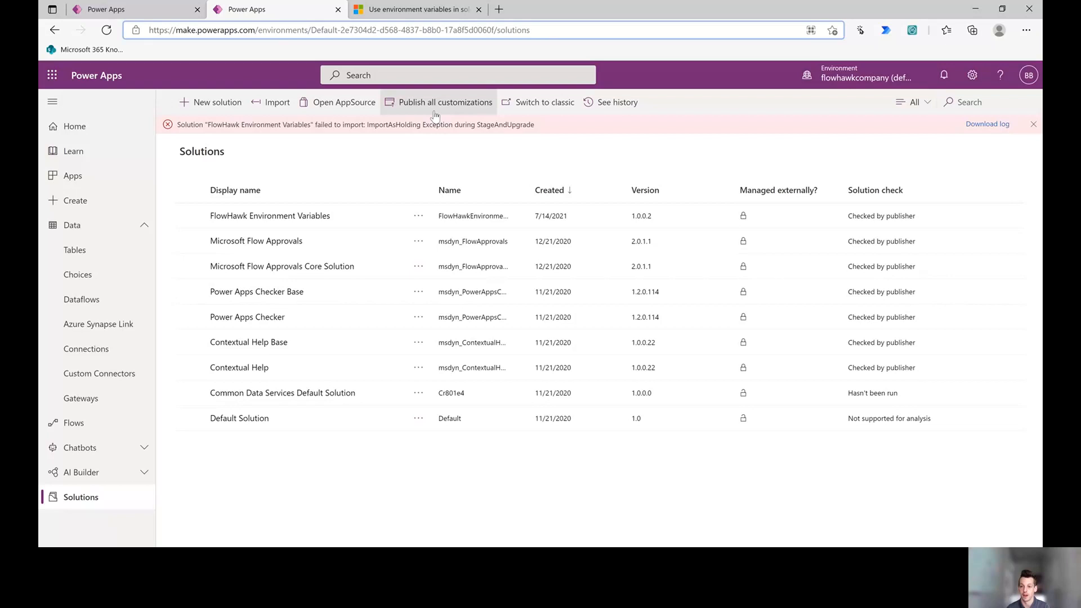
Download the failed import's log and keep the blocked FlowHawk Environment Variables_import.xml file.
click(984, 126)
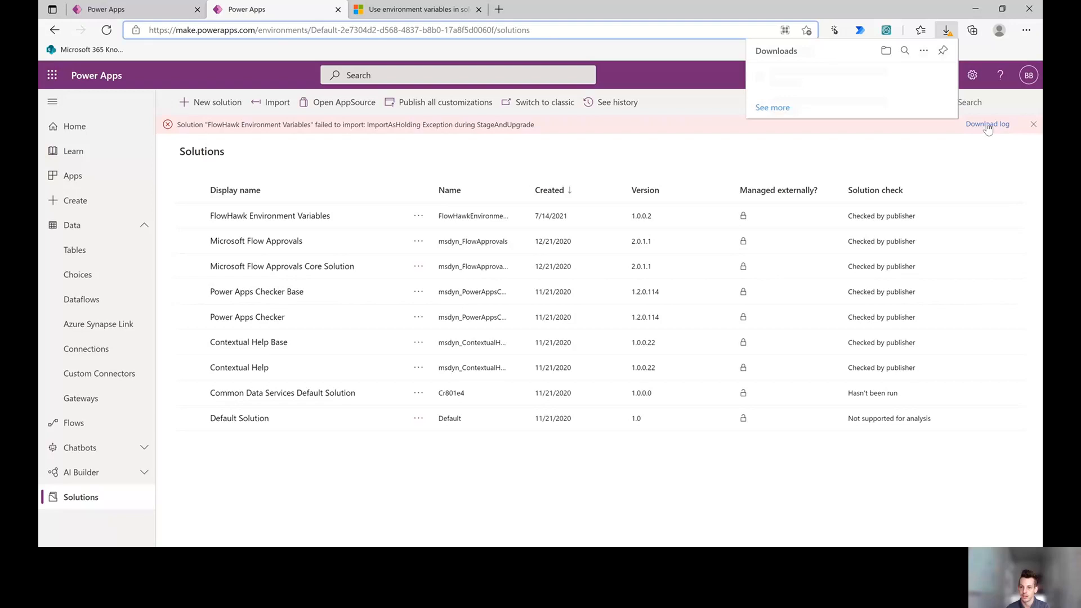
click(934, 76)
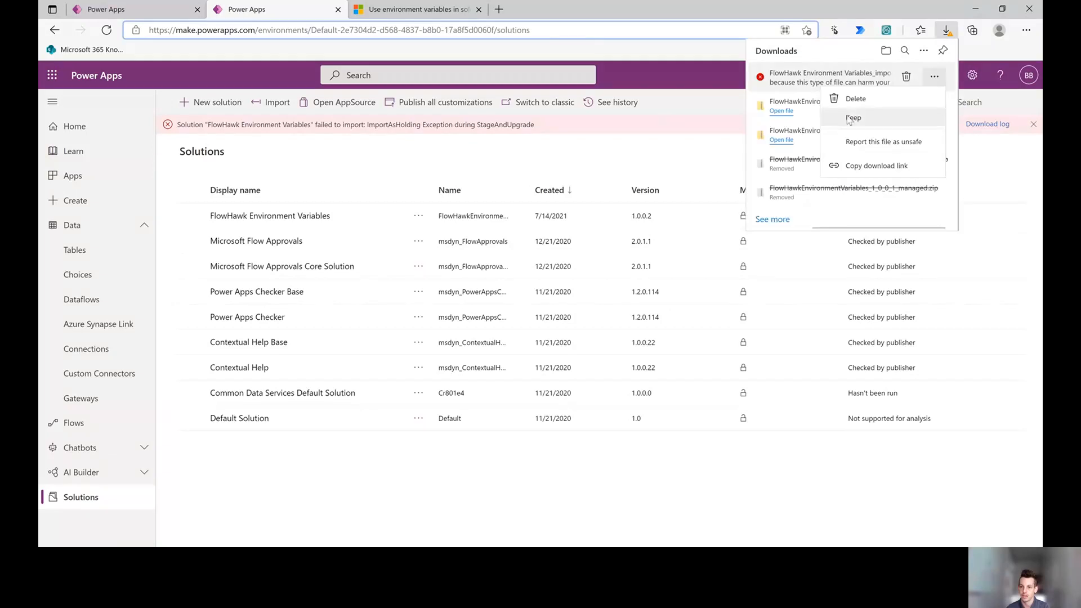
click(863, 144)
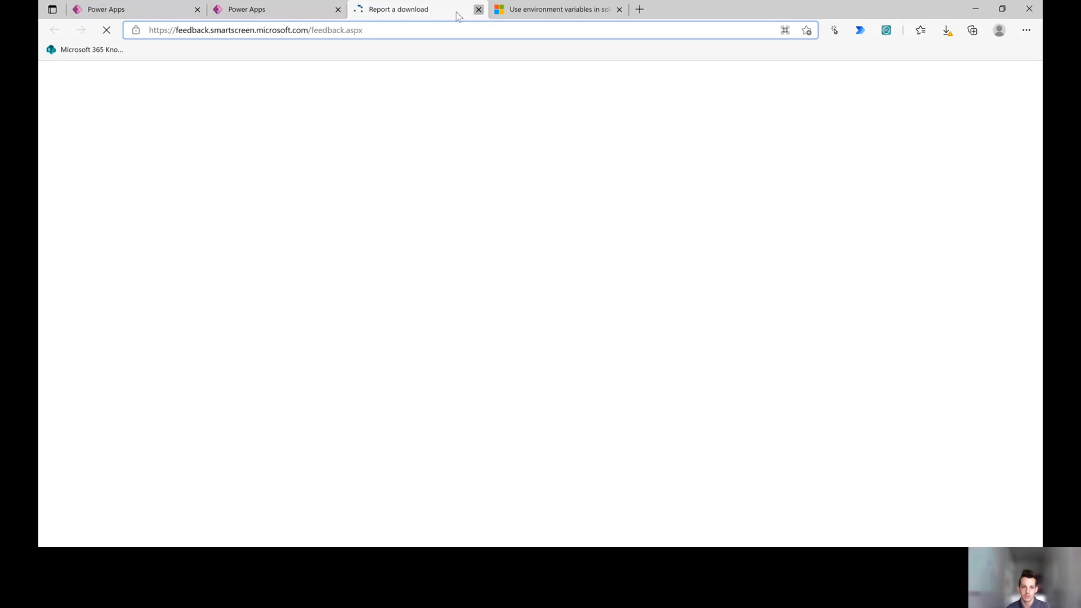
click(478, 9)
click(946, 29)
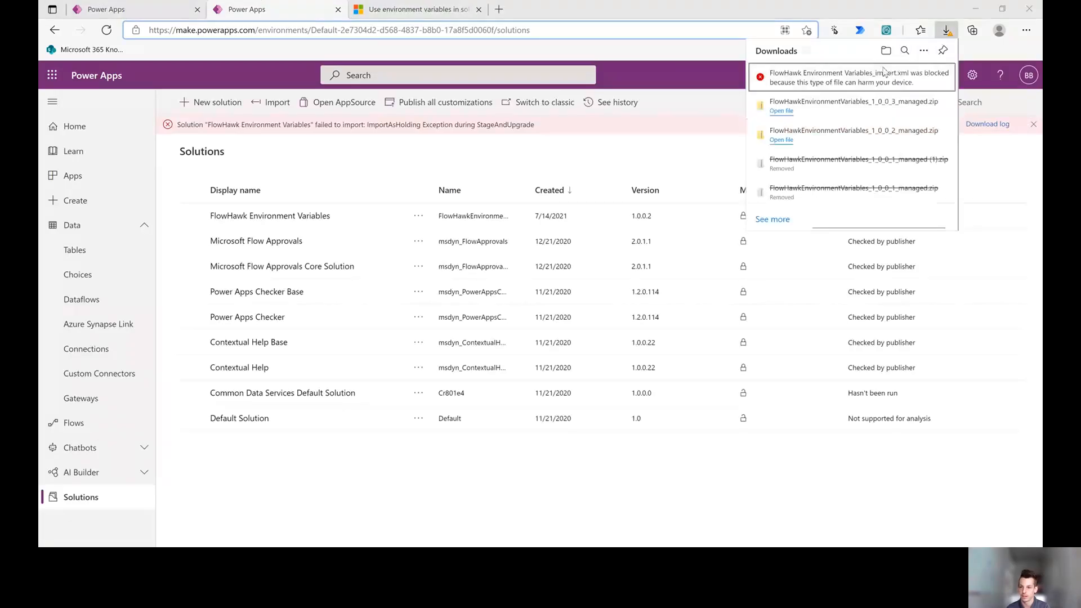
click(934, 75)
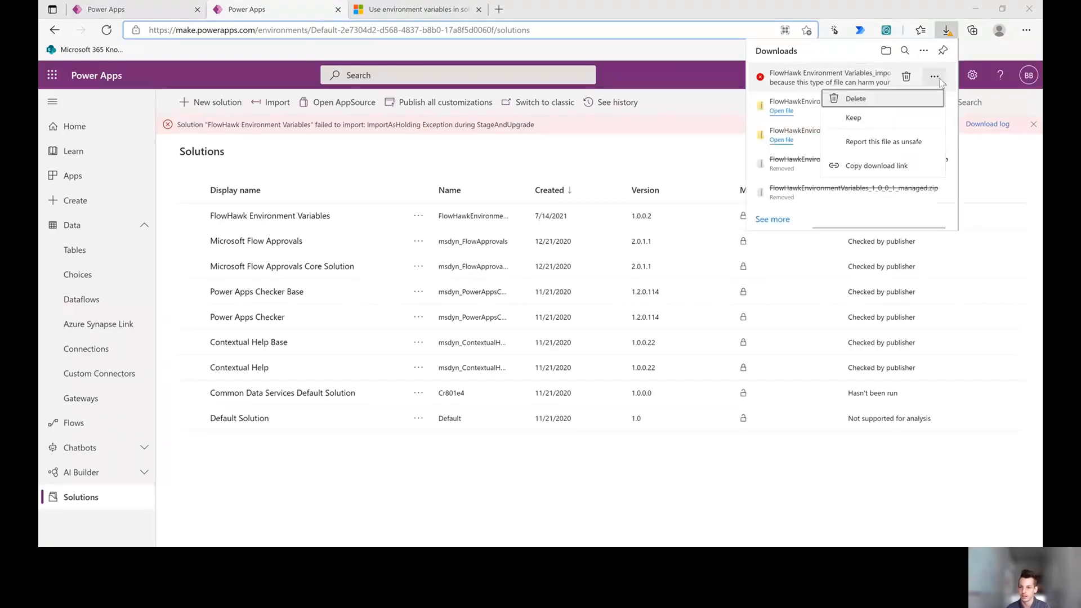
click(889, 120)
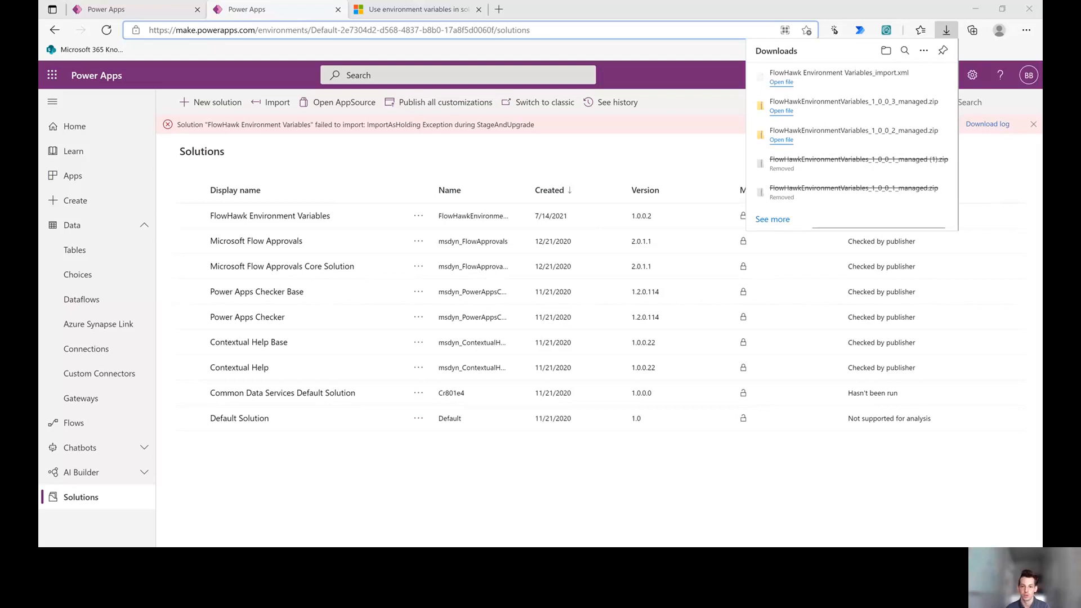
click(946, 30)
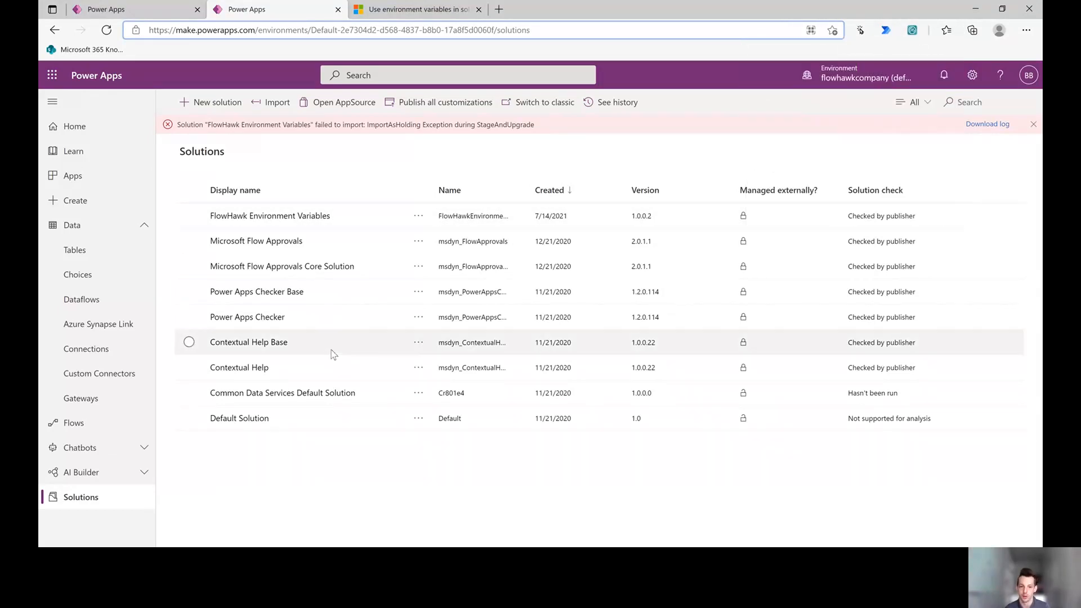
Filter the Dataverse tables by "Environ" and display the records of the Environment Variable Value table.
click(95, 254)
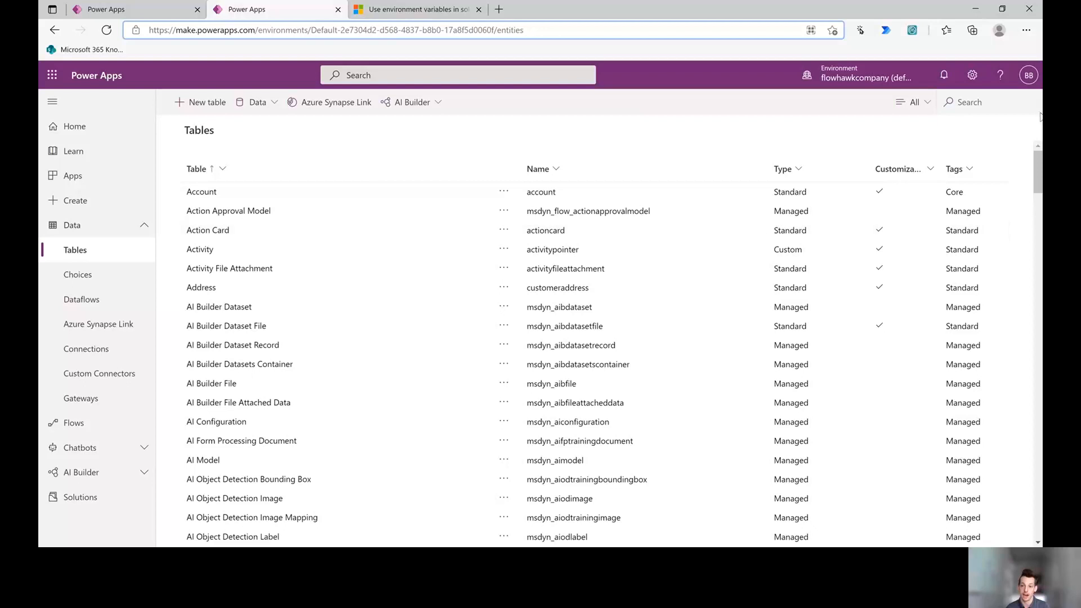
click(992, 107)
text(Va)
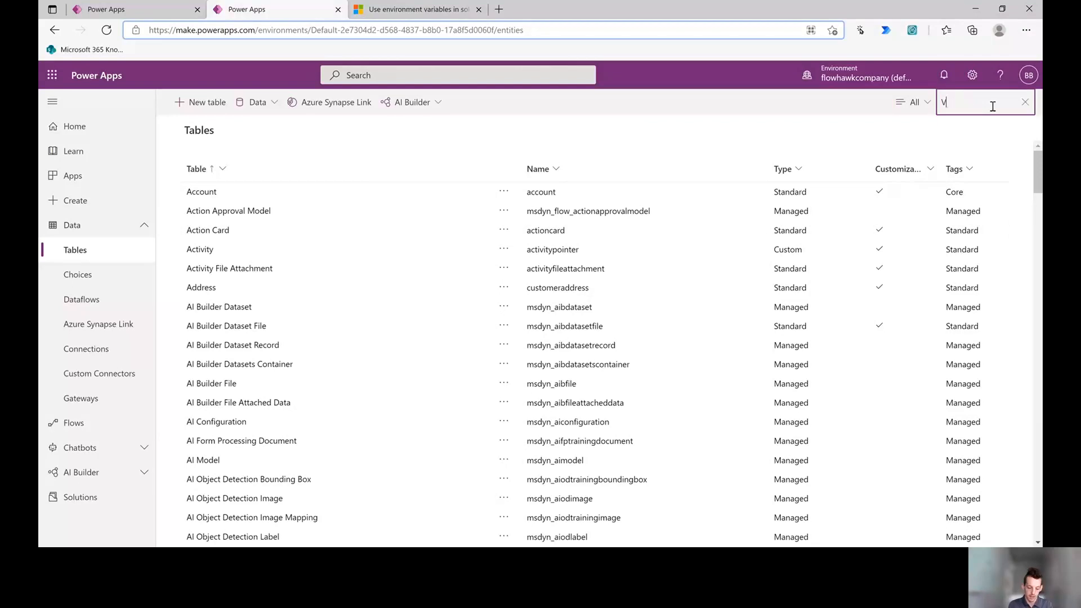
key(BackSpace)
key(BackSpace)
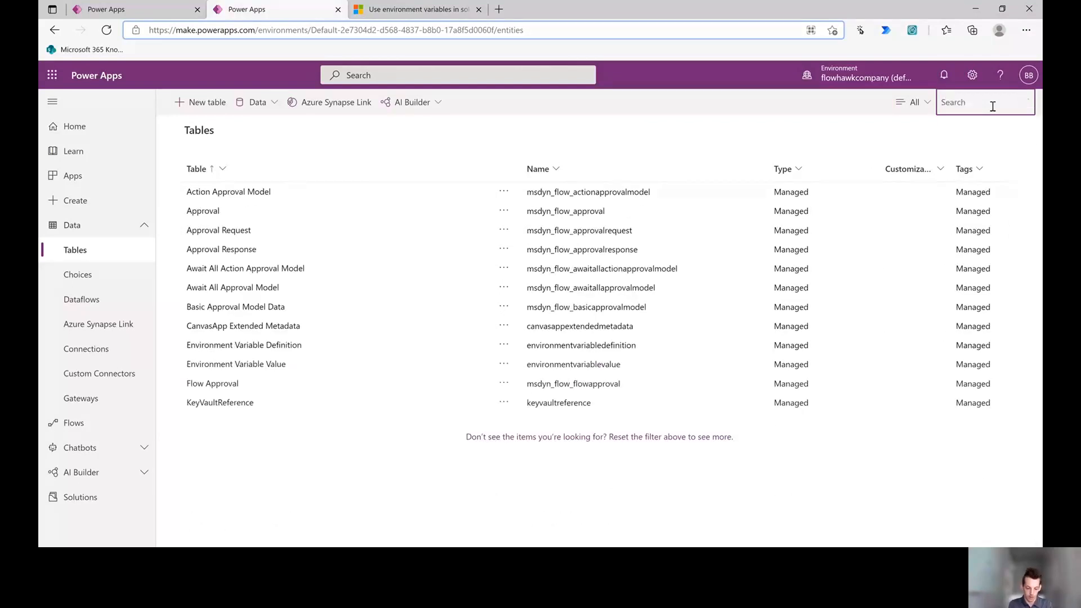
text(Environ)
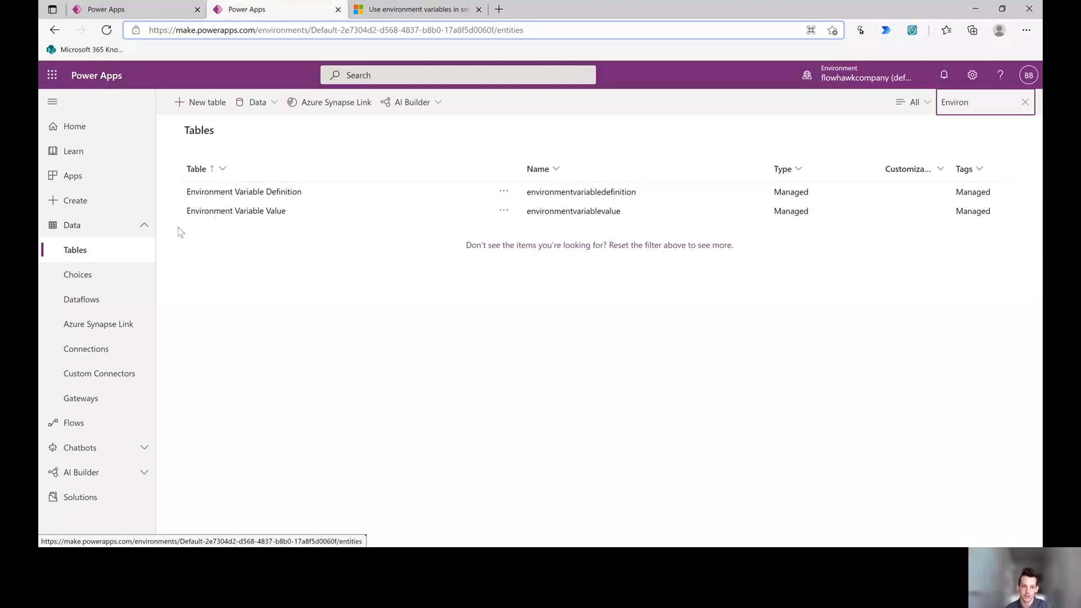
click(239, 212)
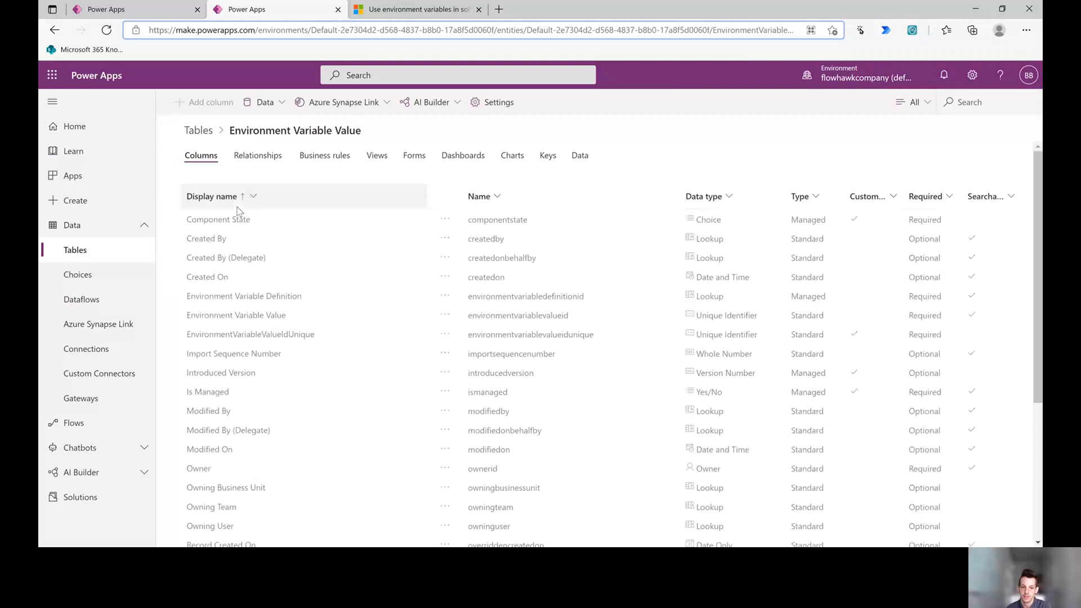
click(579, 155)
click(291, 223)
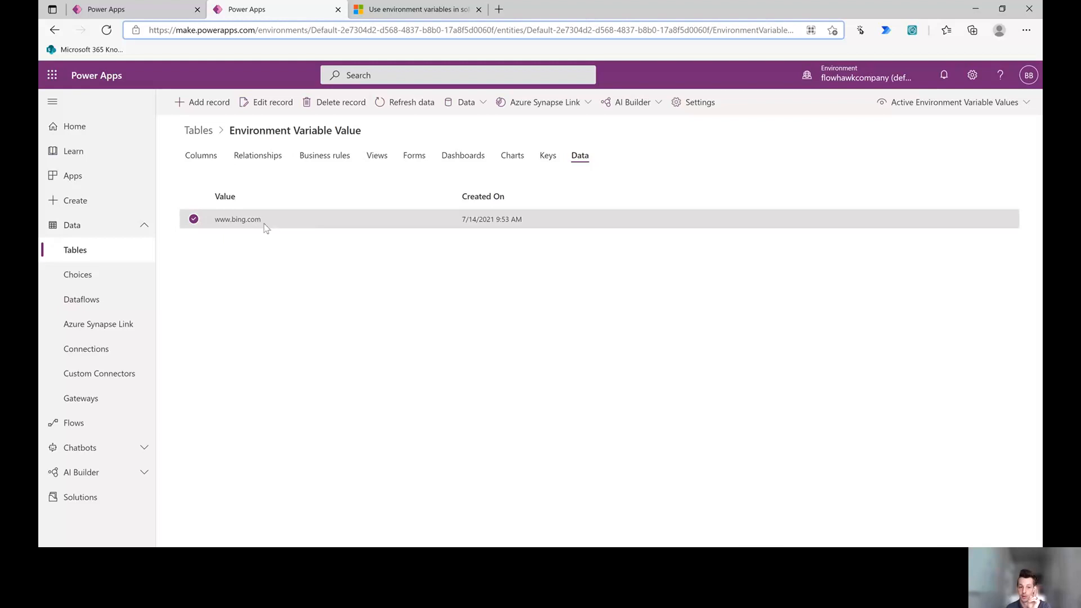
click(263, 103)
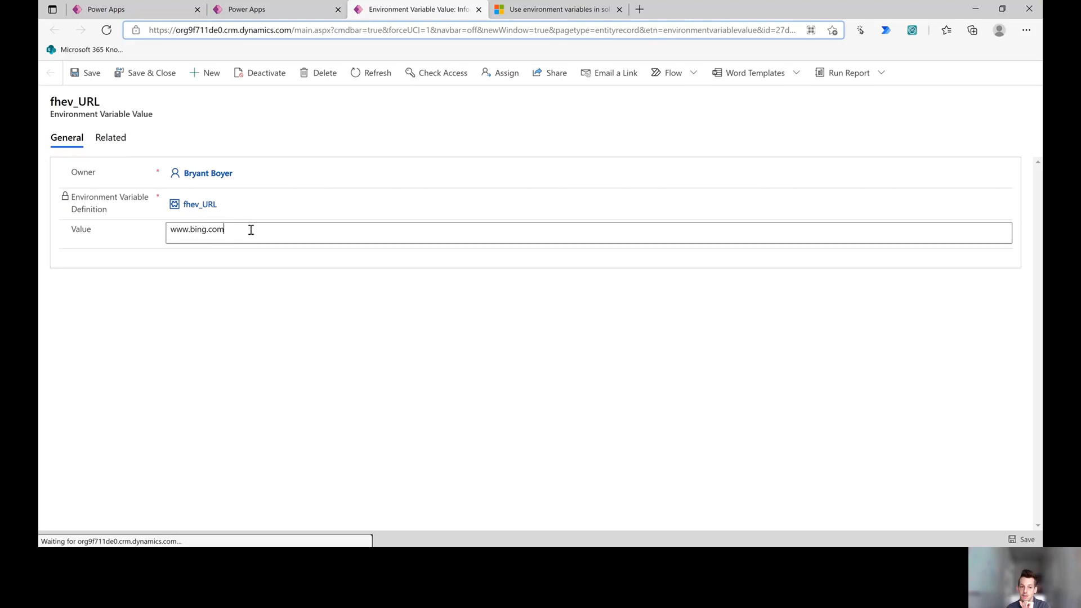
drag(251, 229, 137, 229)
text(www)
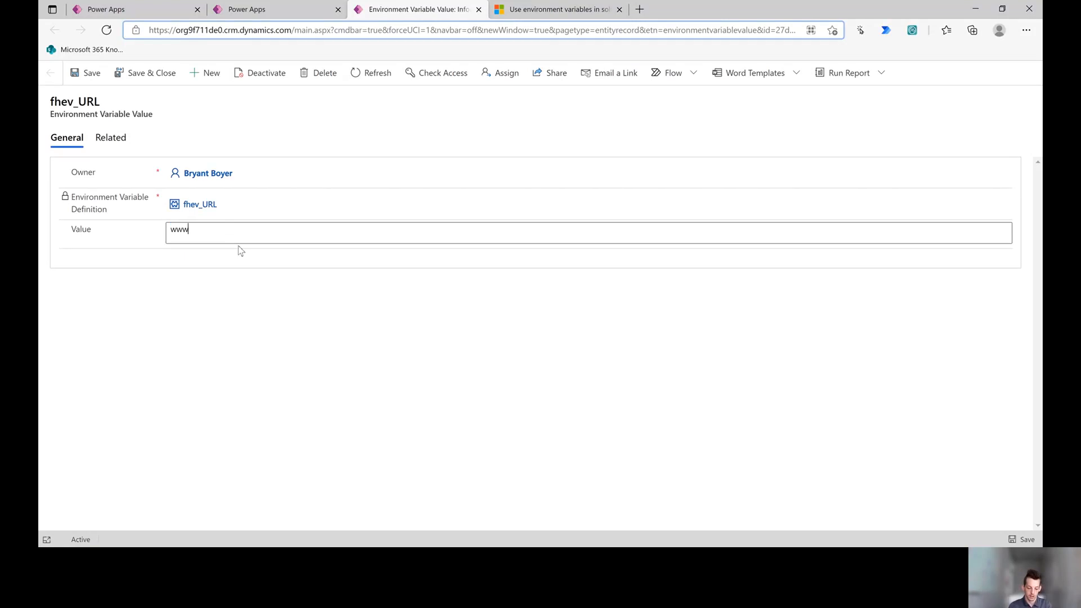
text(.twitter.com)
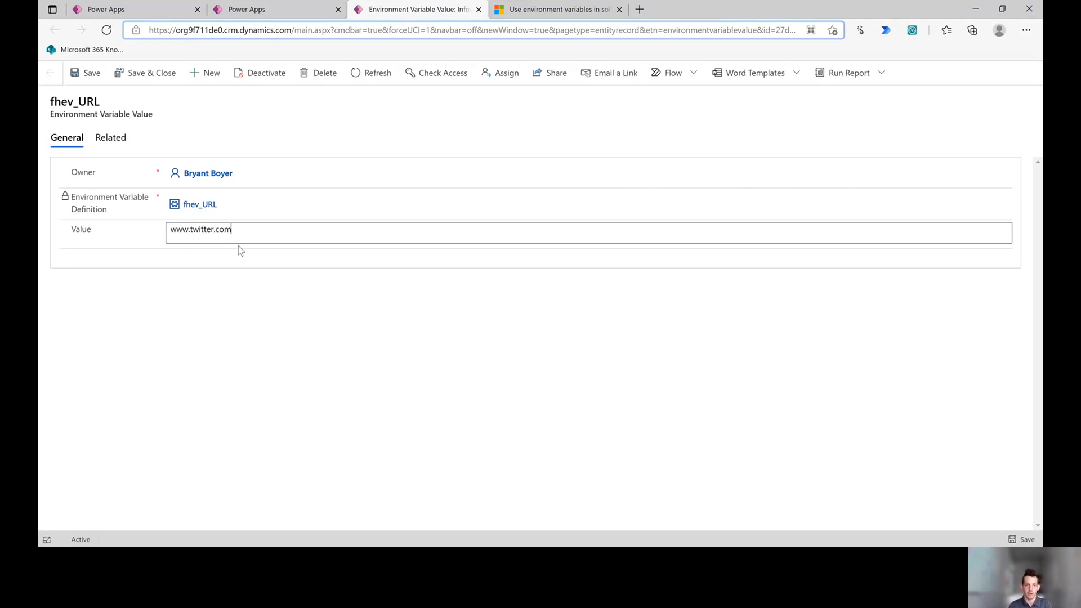
click(140, 73)
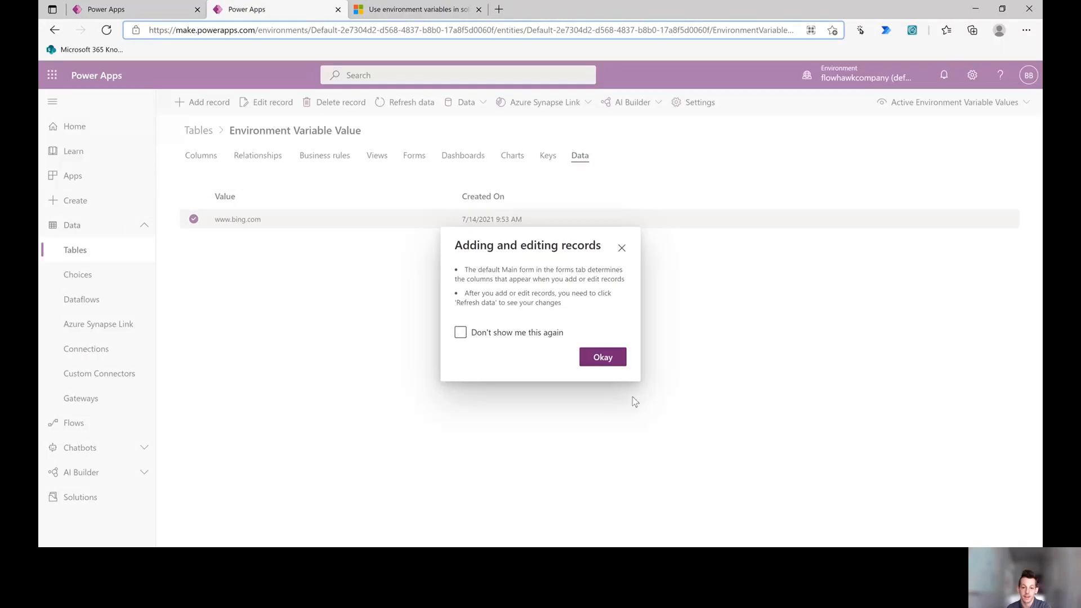
click(602, 359)
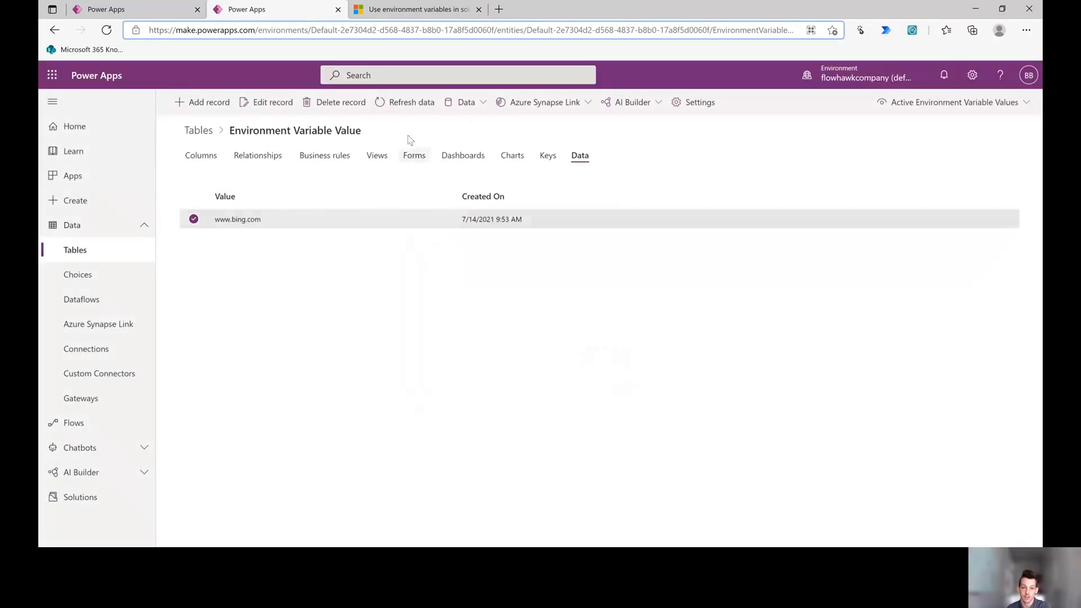
click(399, 106)
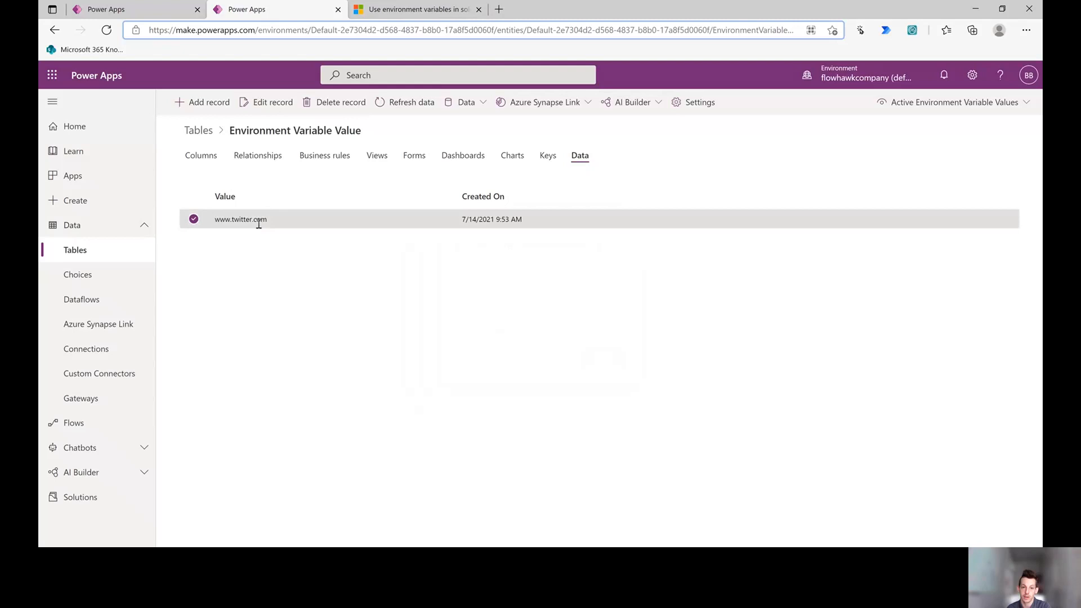
Return to the FlowHawk Environment Variables solution and run its Button -> Compose flow again.
click(107, 505)
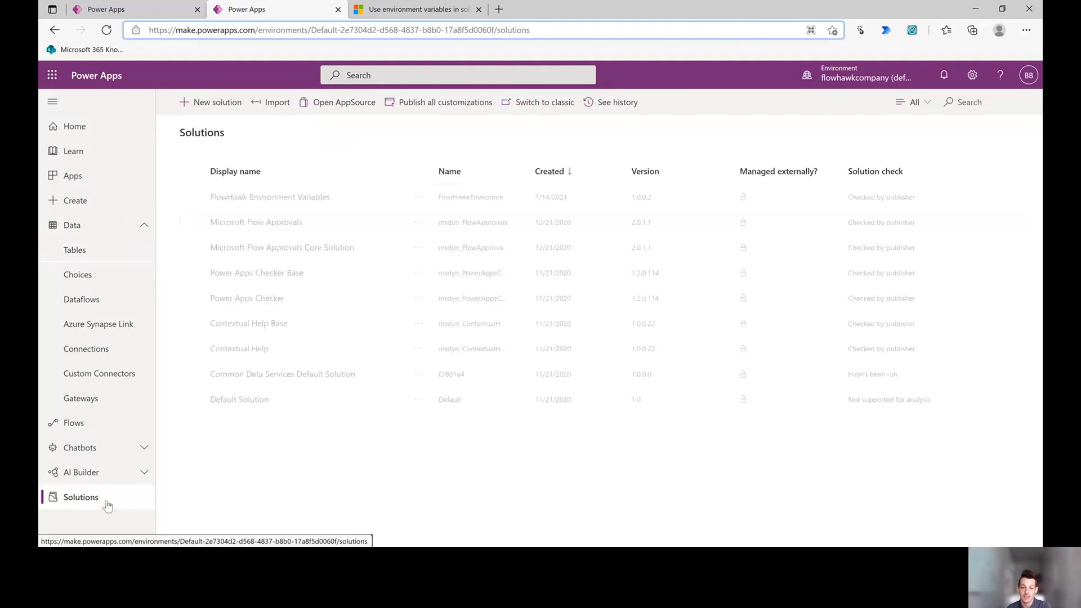
click(321, 198)
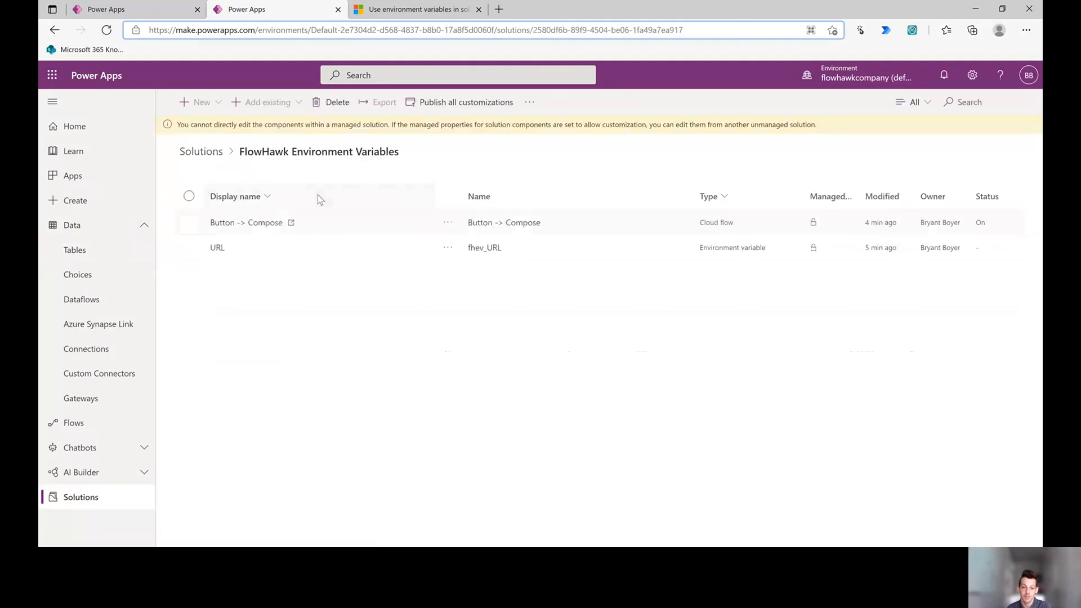
click(239, 223)
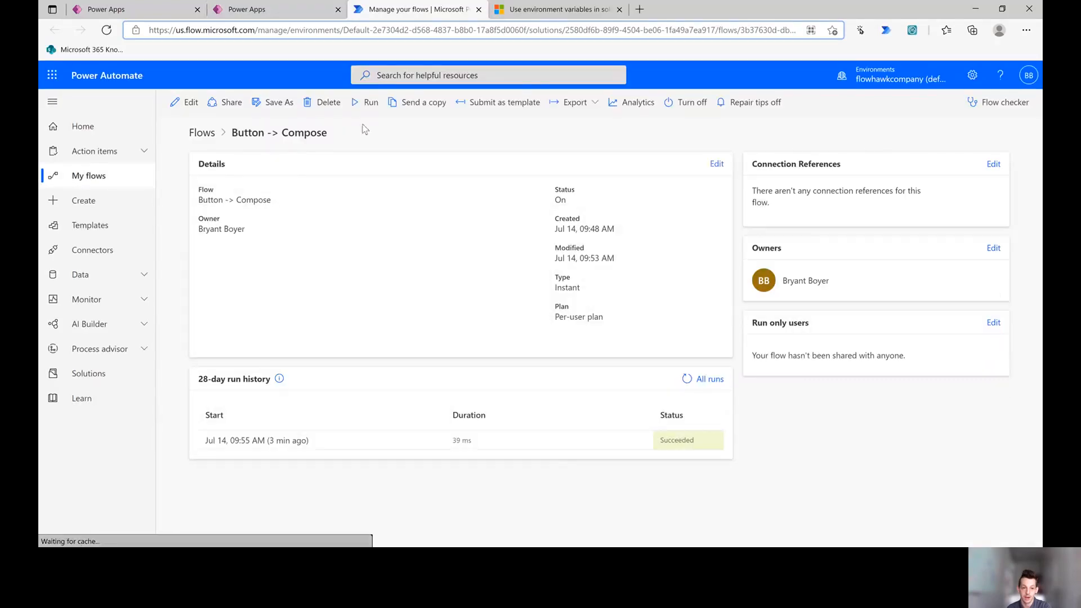
click(368, 103)
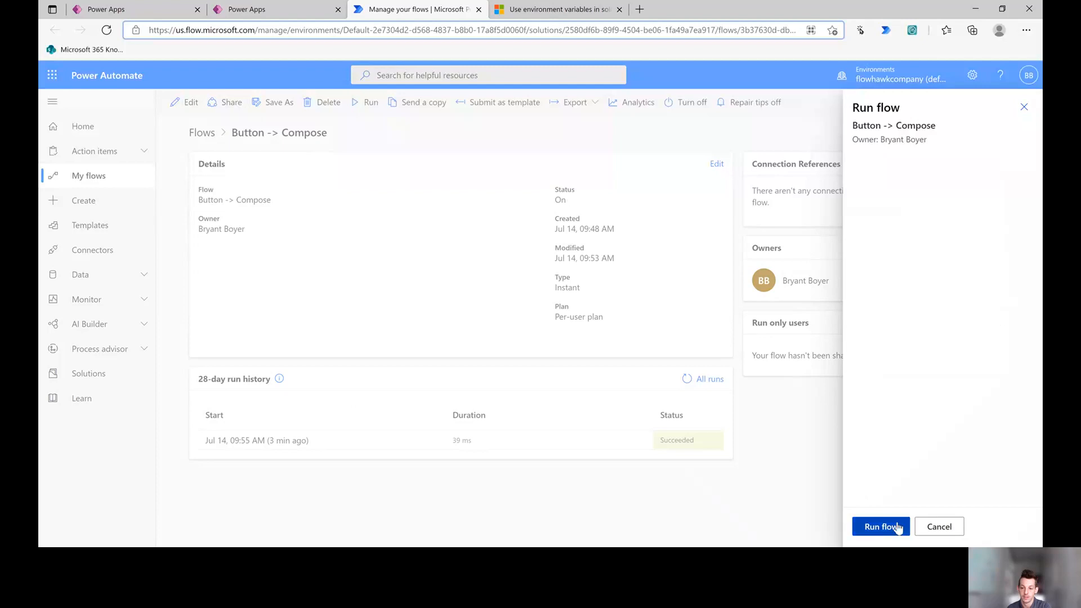
click(895, 526)
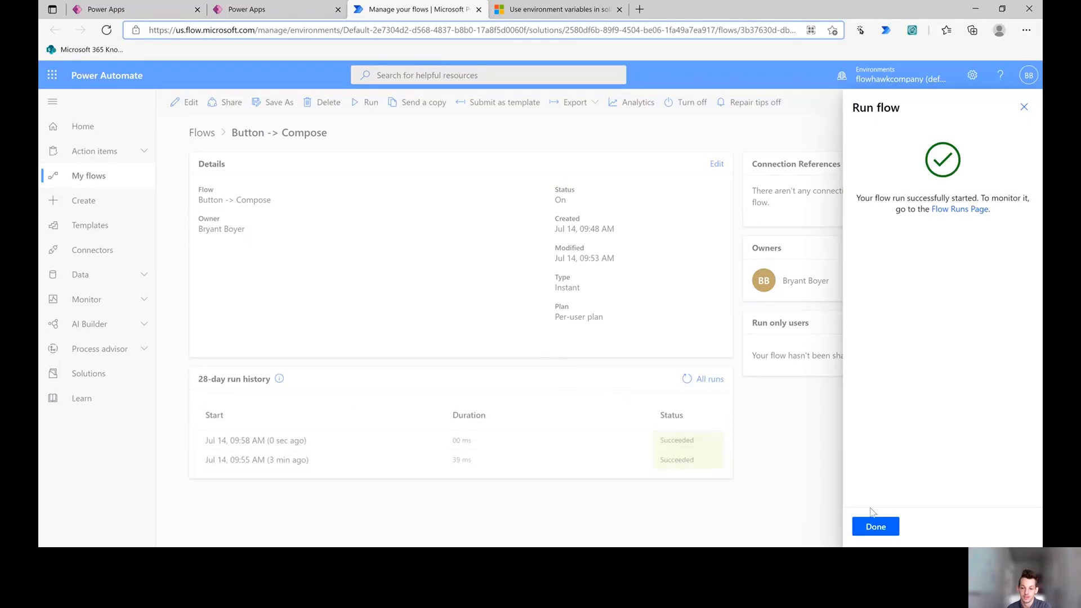
click(874, 525)
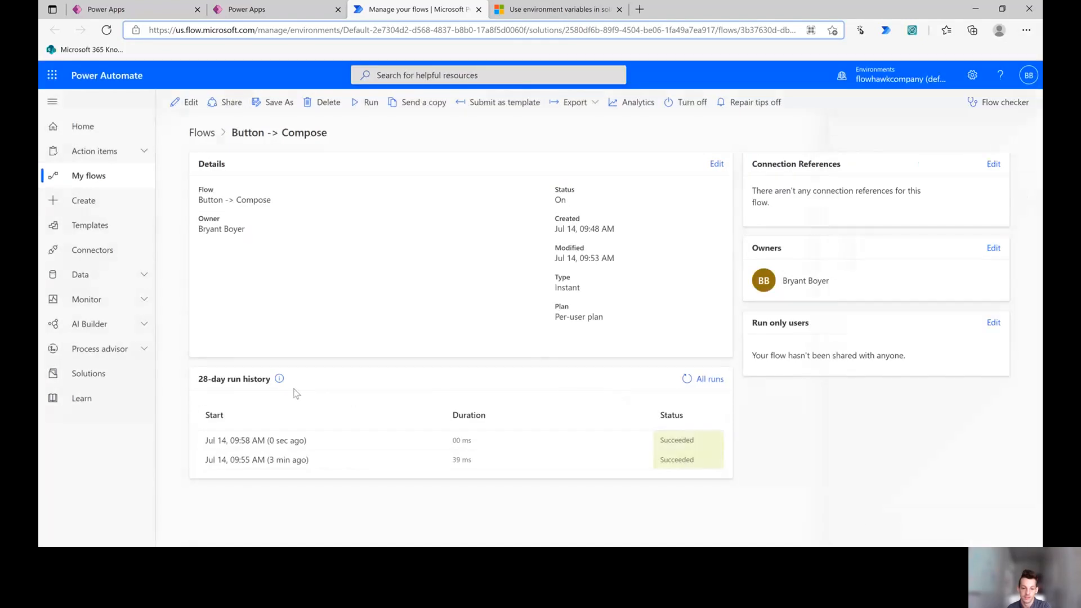
Check the Compose action's inputs and outputs in the newest Button -> Compose run.
click(273, 441)
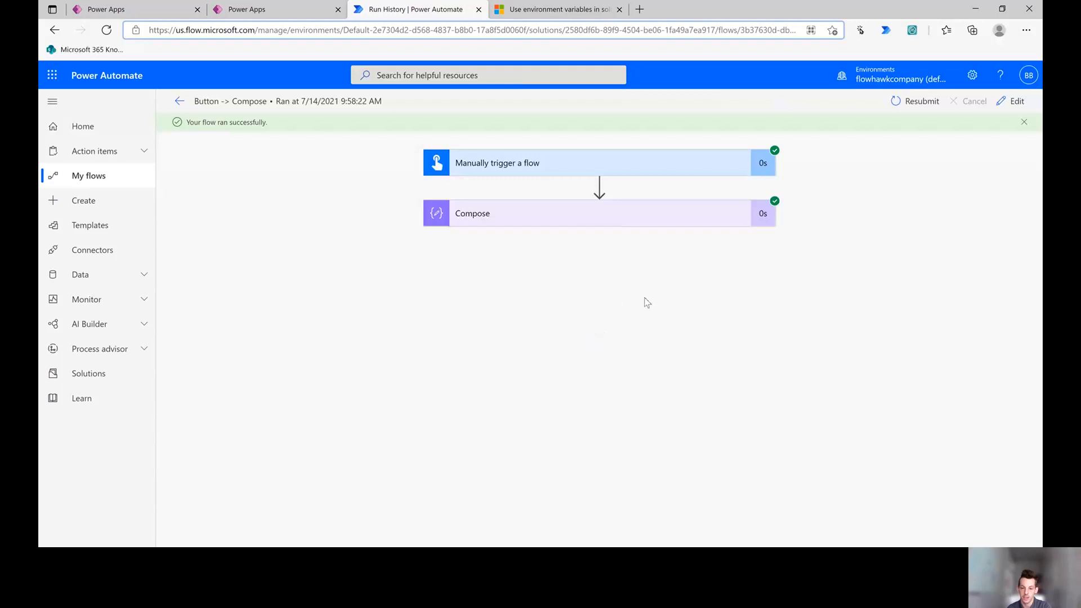
click(621, 221)
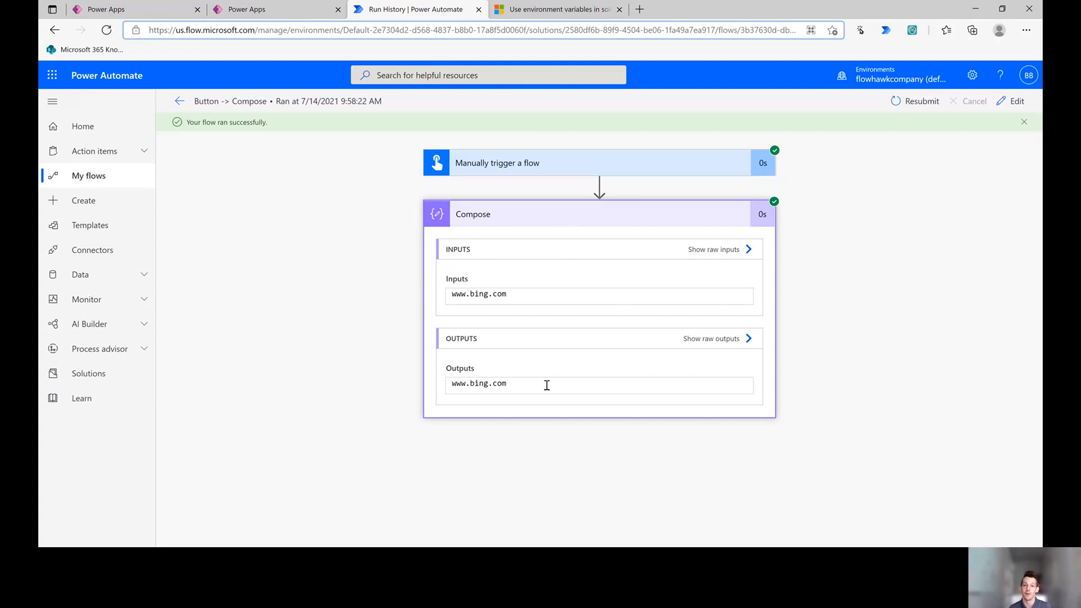
drag(546, 384, 407, 383)
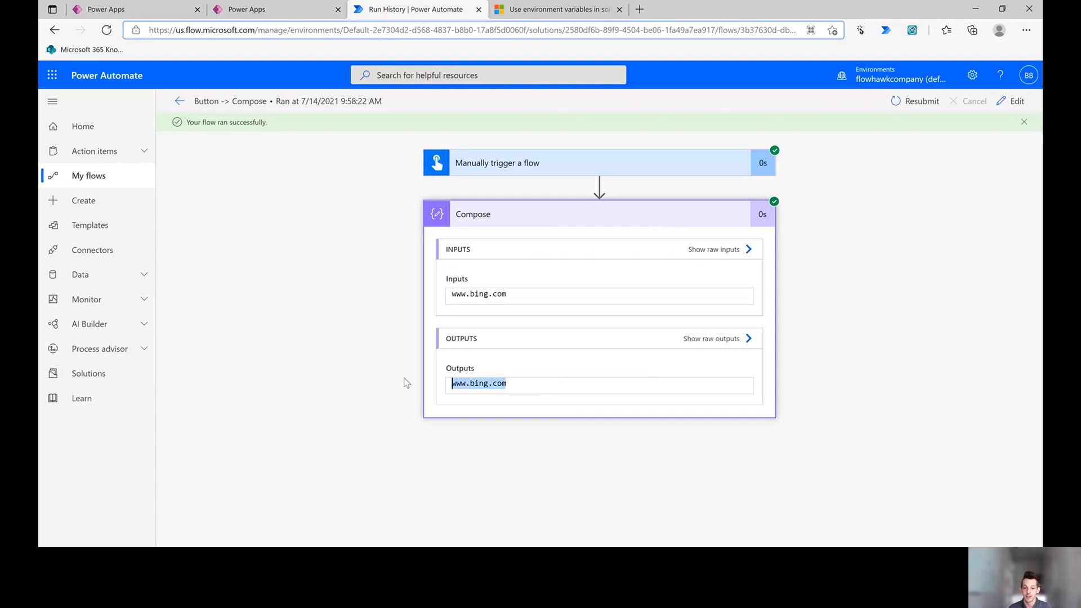
click(550, 383)
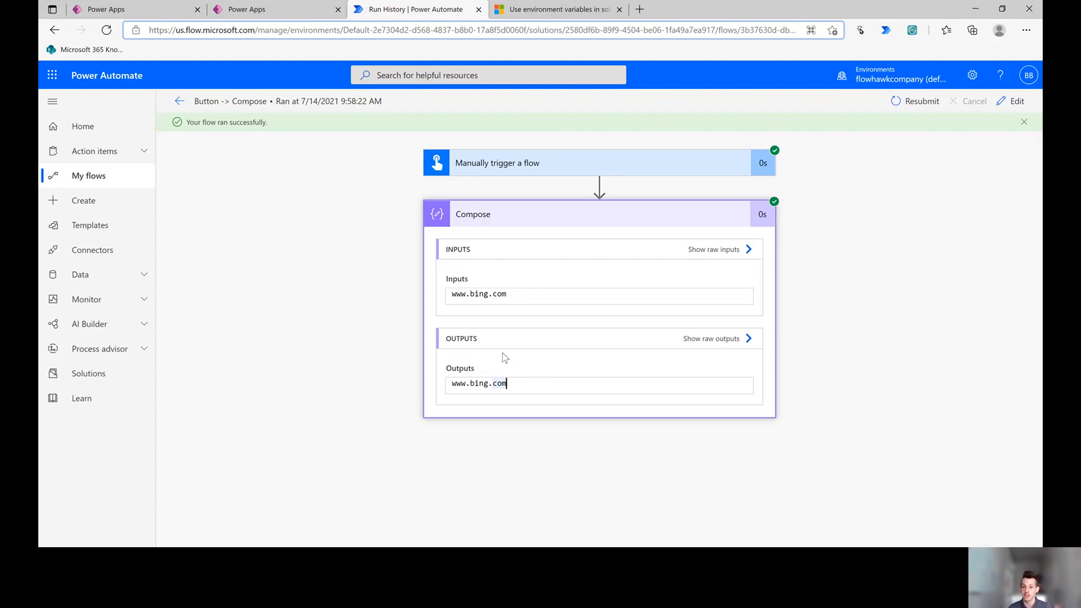
Read the documented limitation on changing environment variable values directly in an environment, then close the flow run and return to the solution.
click(610, 8)
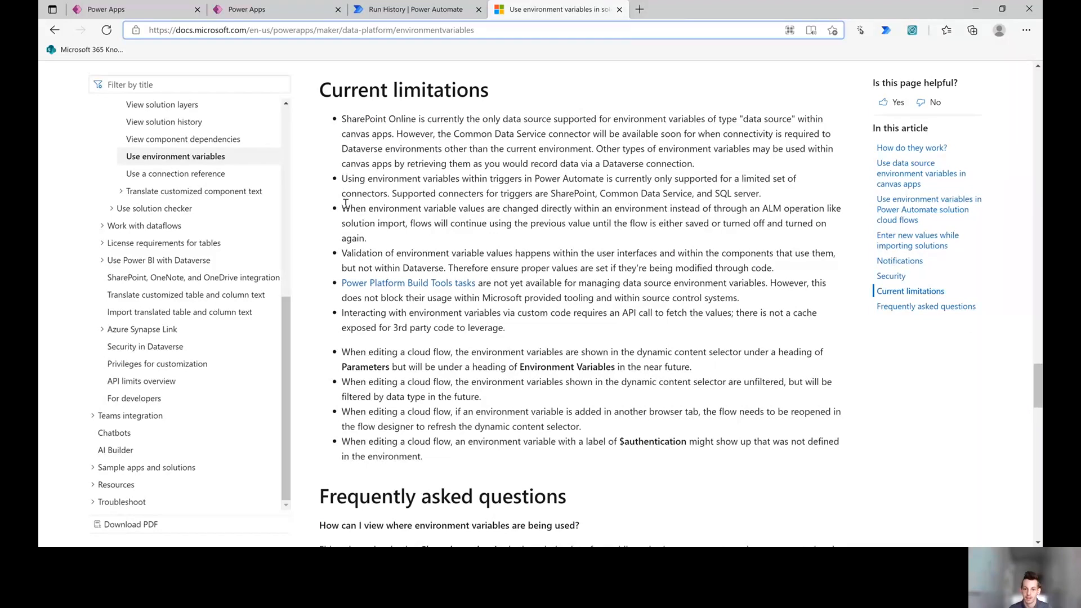
drag(343, 207, 373, 246)
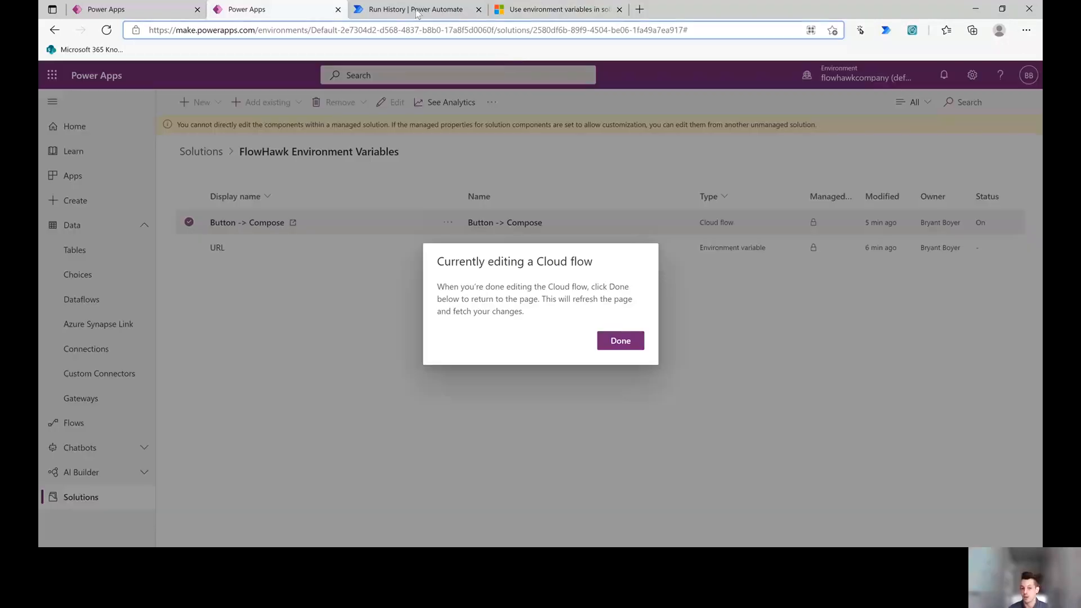
click(403, 10)
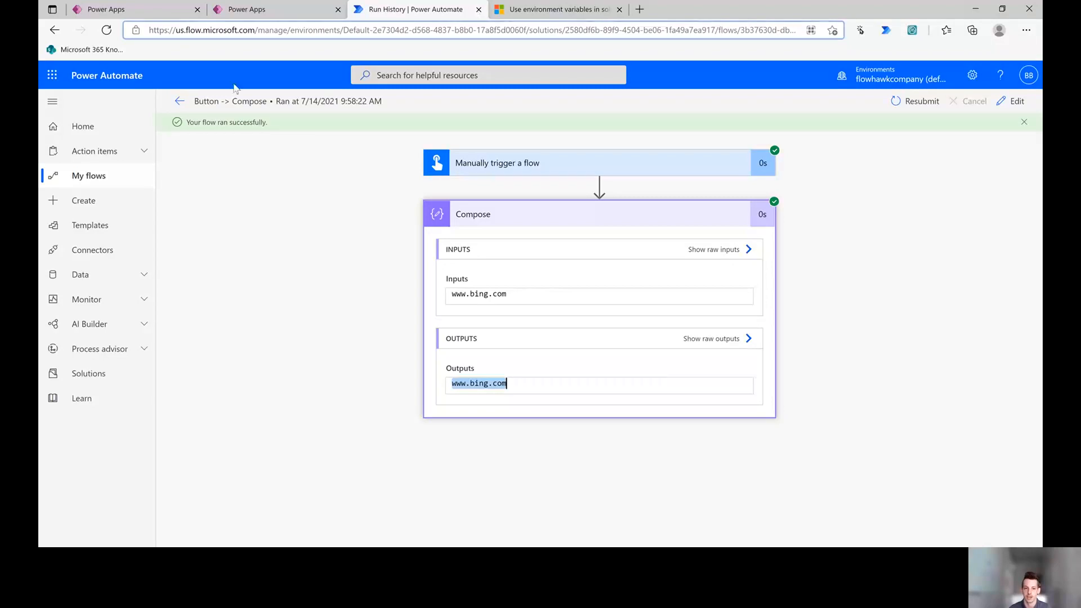
click(479, 10)
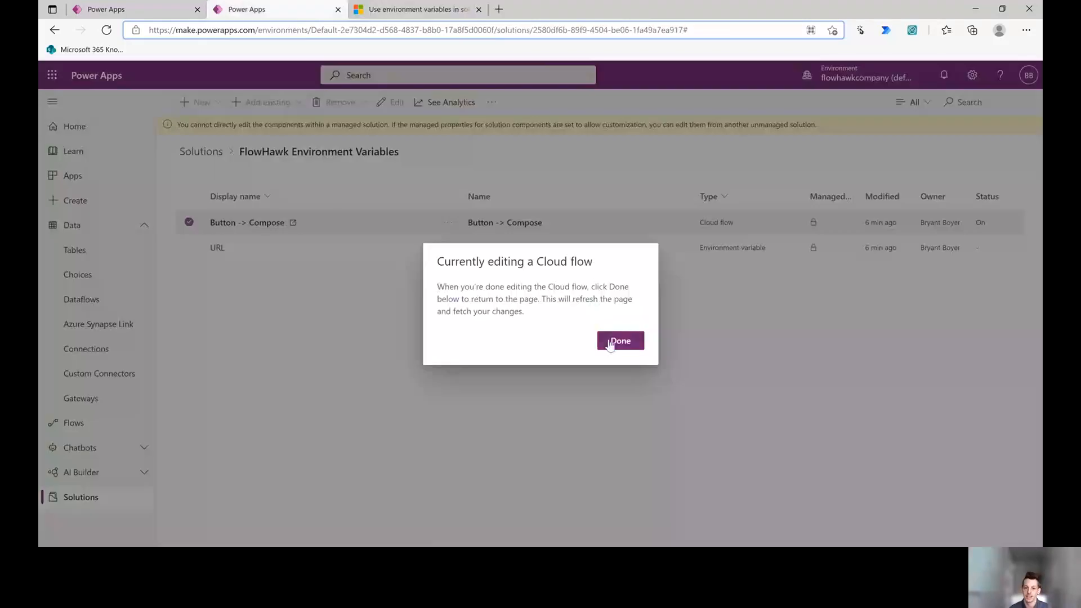
click(619, 340)
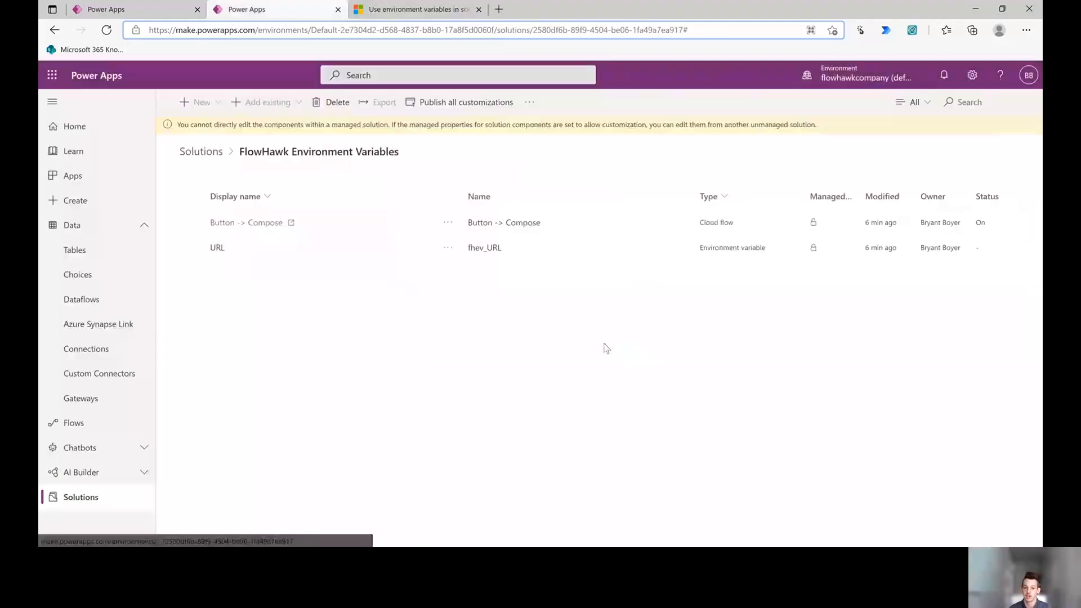
Turn the Button -> Compose cloud flow off and back on in the FlowHawk Environment Variables solution.
click(449, 224)
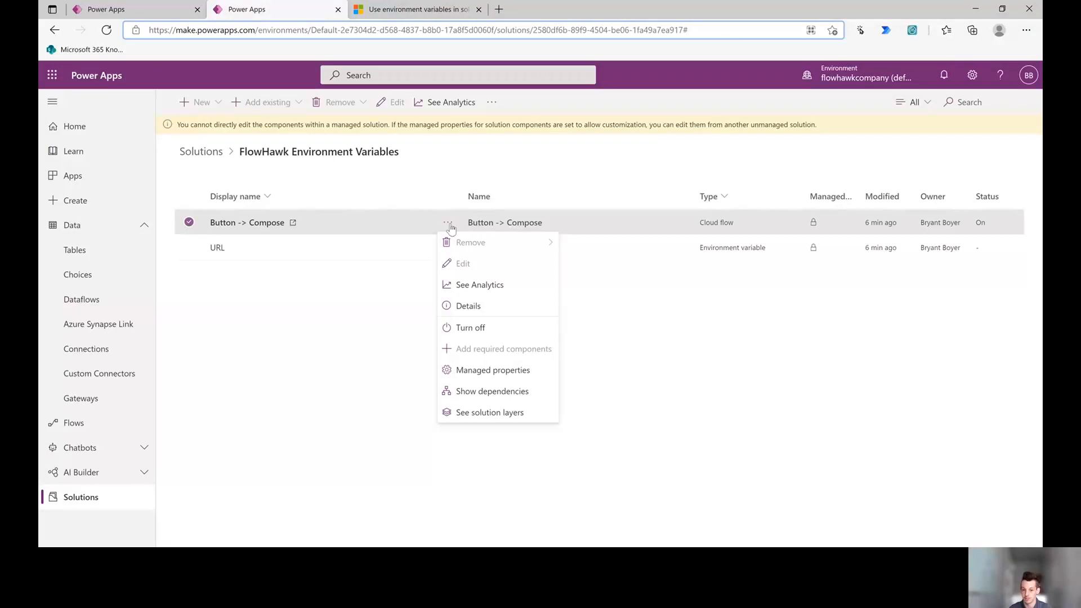
click(471, 329)
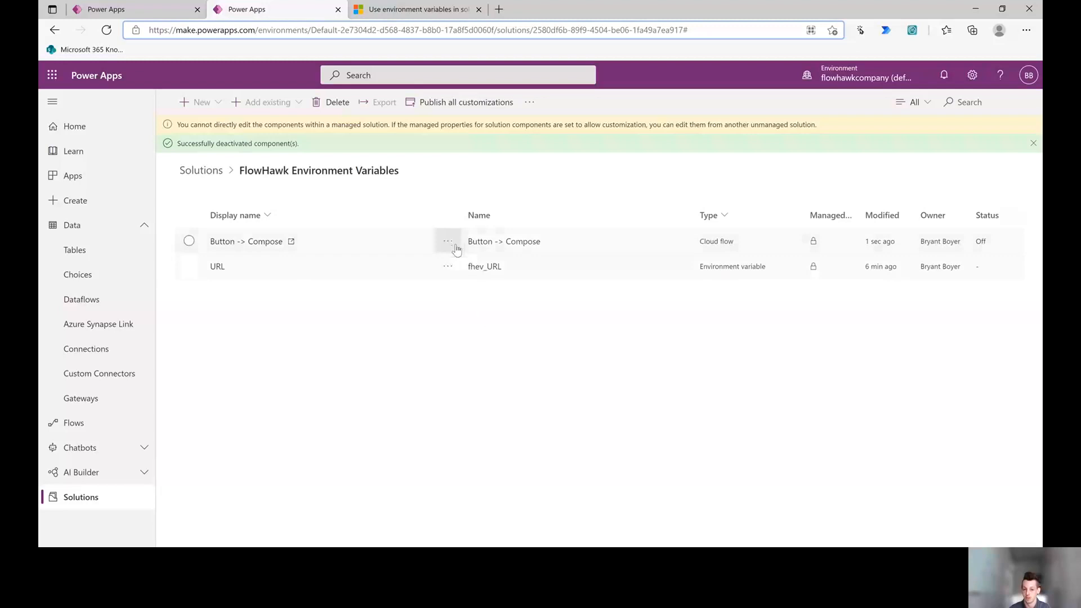
click(474, 342)
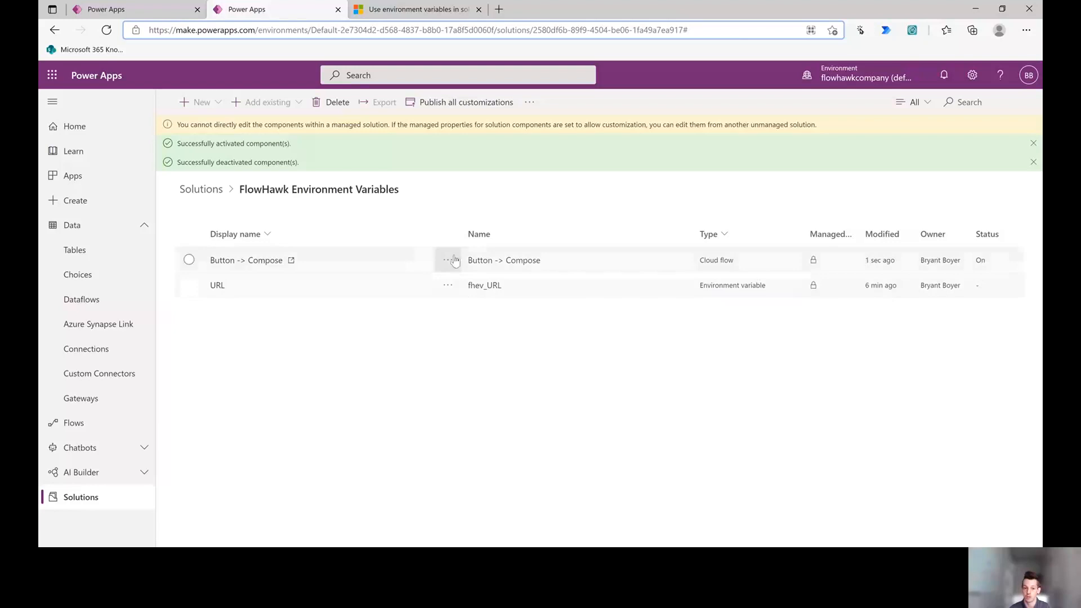
Inspect the solution layers of the Button -> Compose flow, then return to the FlowHawk Environment Variables solution.
click(448, 264)
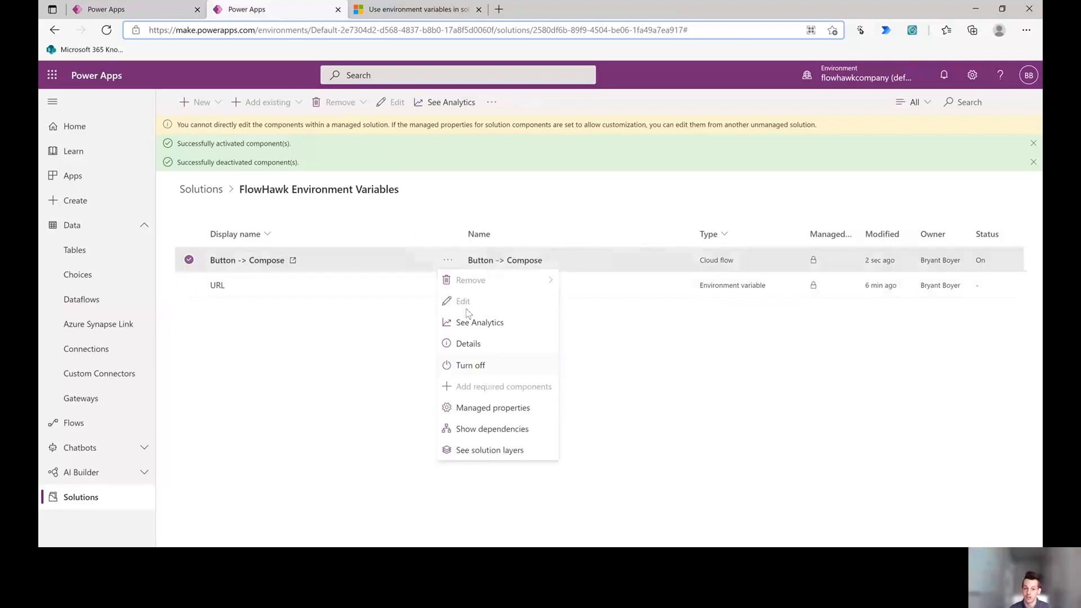
click(485, 450)
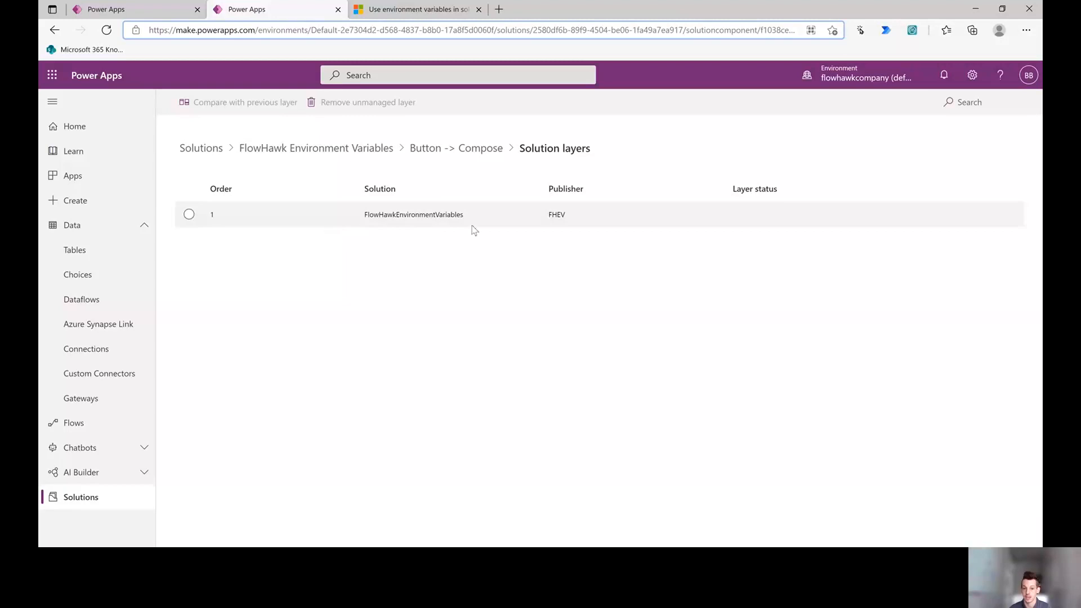
click(321, 146)
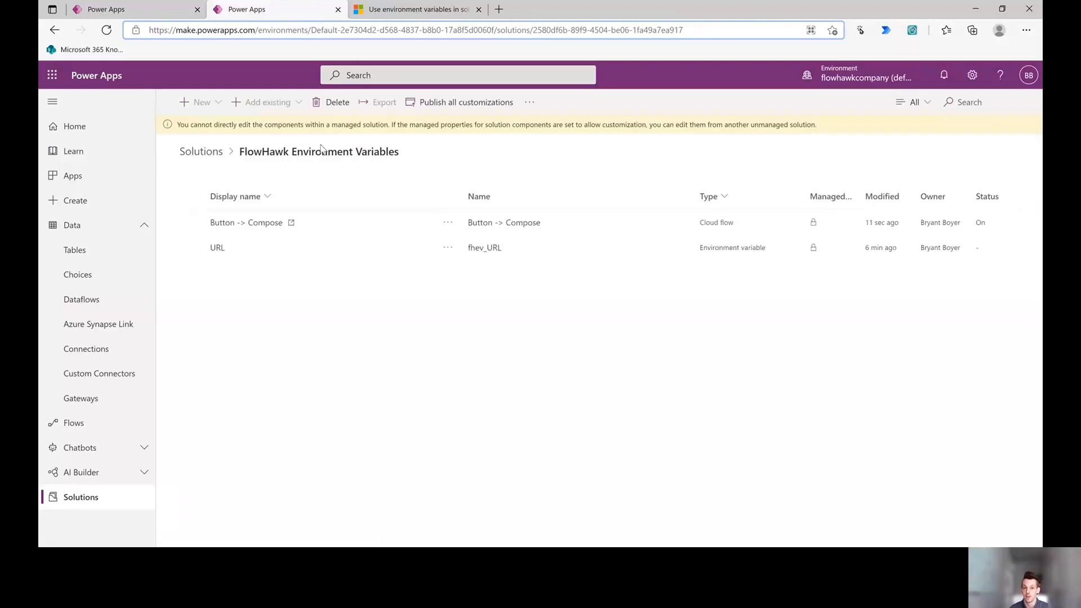
Open the Button -> Compose flow's details and run the flow again.
click(276, 224)
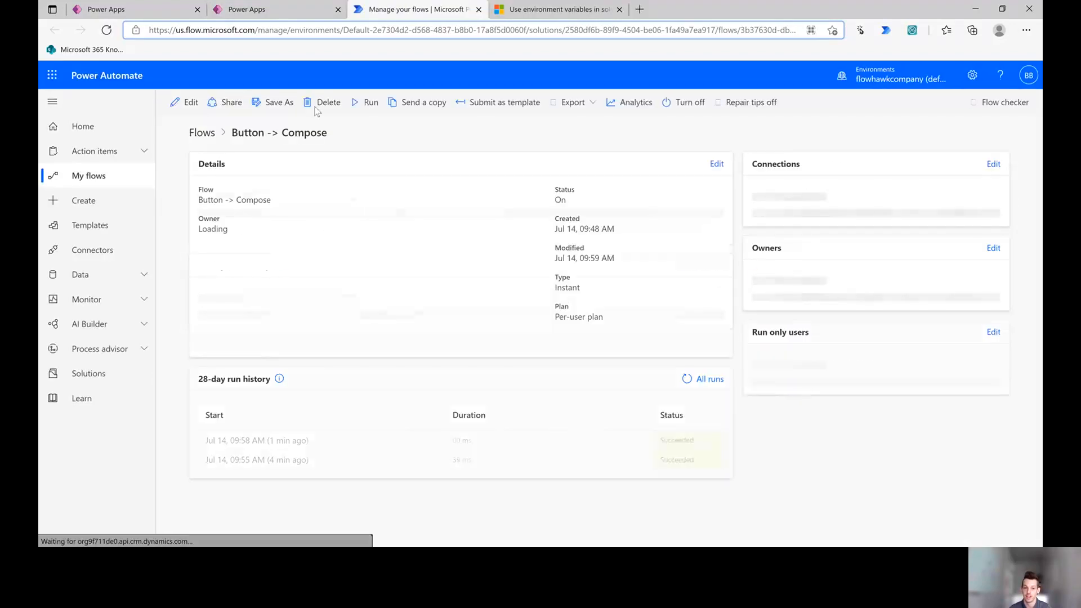
click(370, 104)
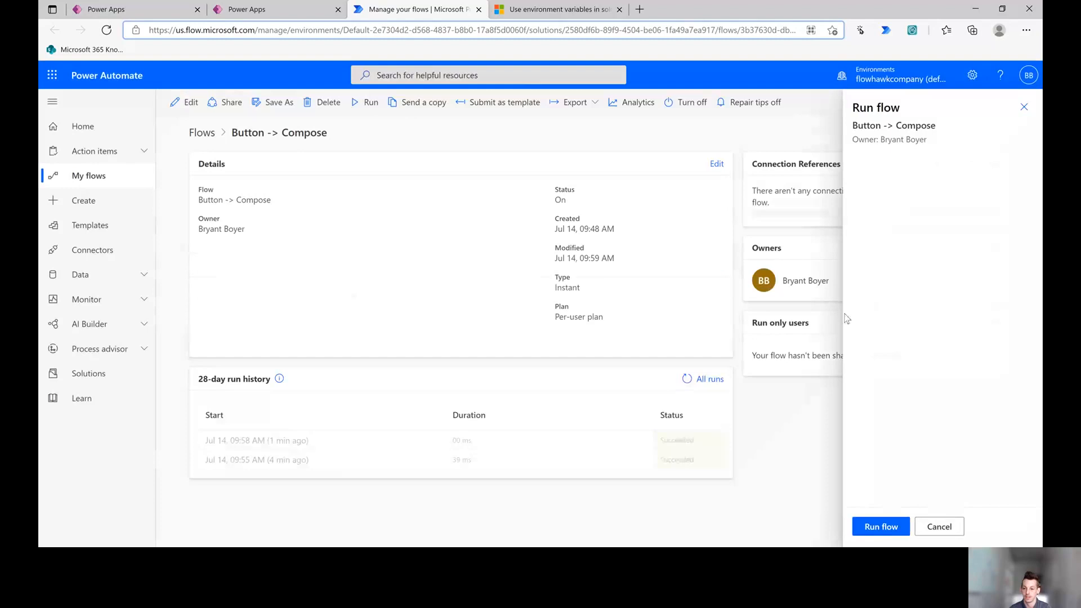
click(857, 526)
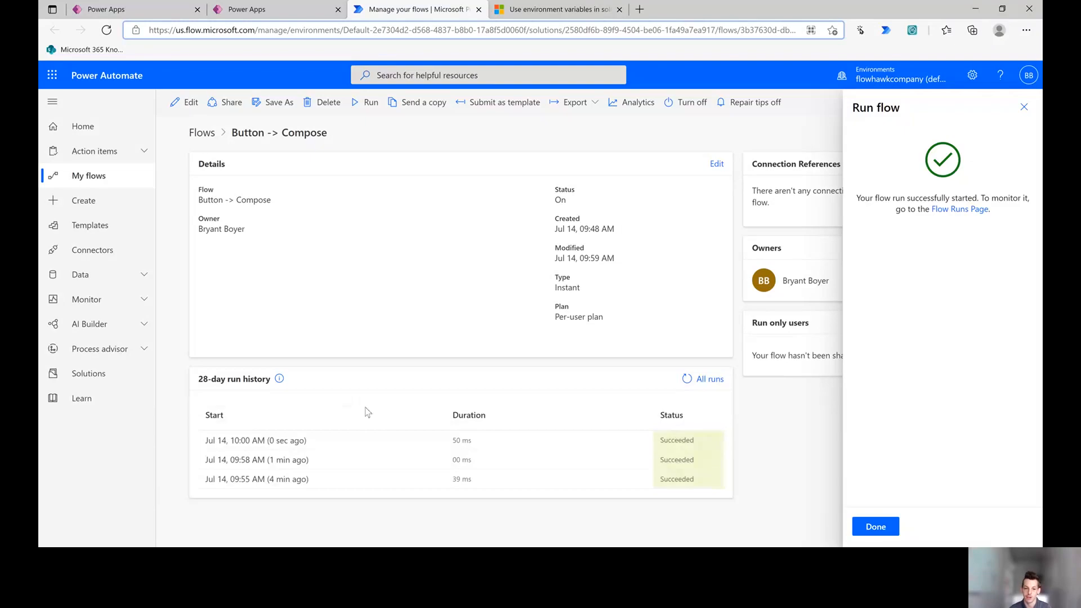
Check the Compose action's inputs and outputs in the latest run, then close the flow and return to the solution.
click(294, 443)
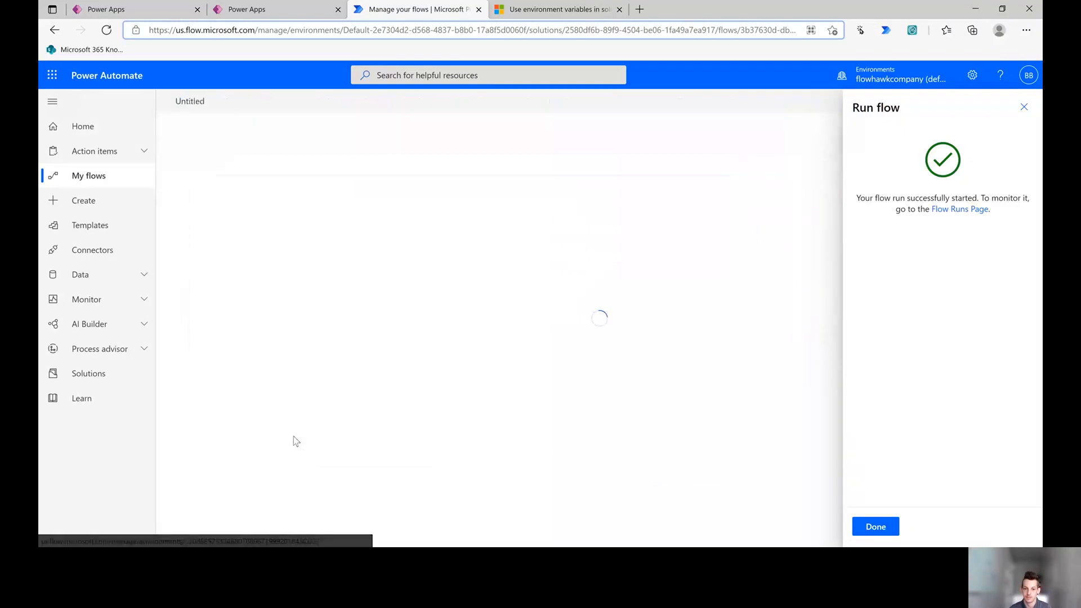
click(875, 528)
click(600, 215)
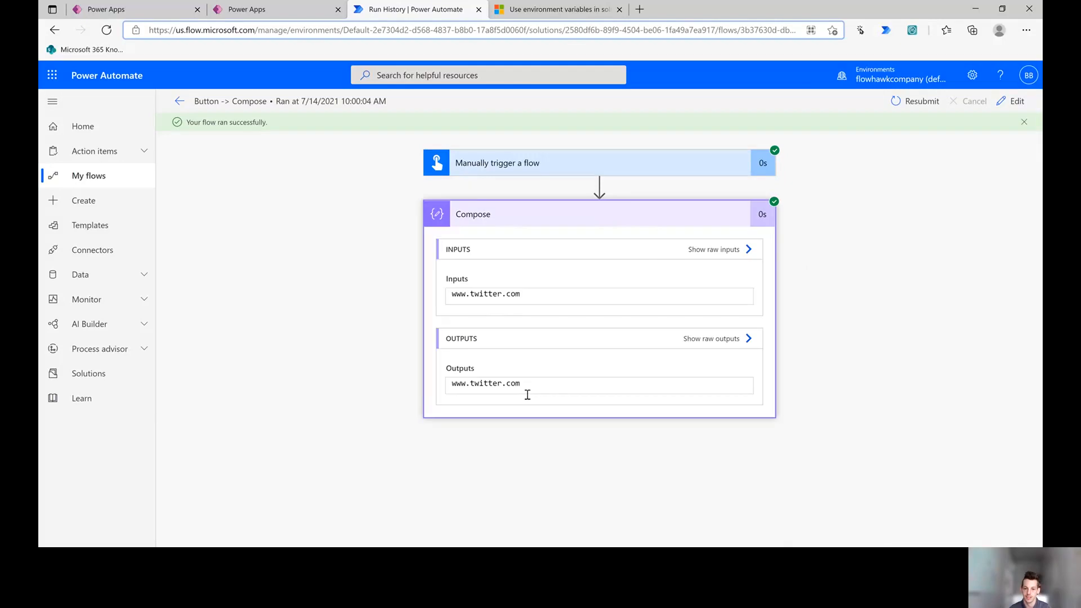
drag(505, 385, 420, 388)
click(560, 386)
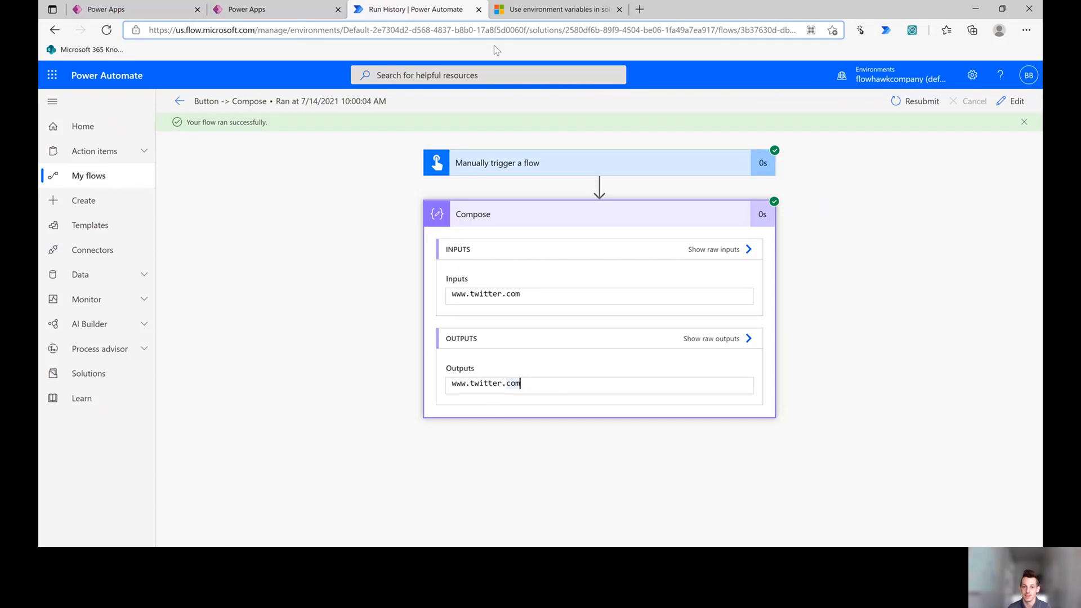
click(479, 10)
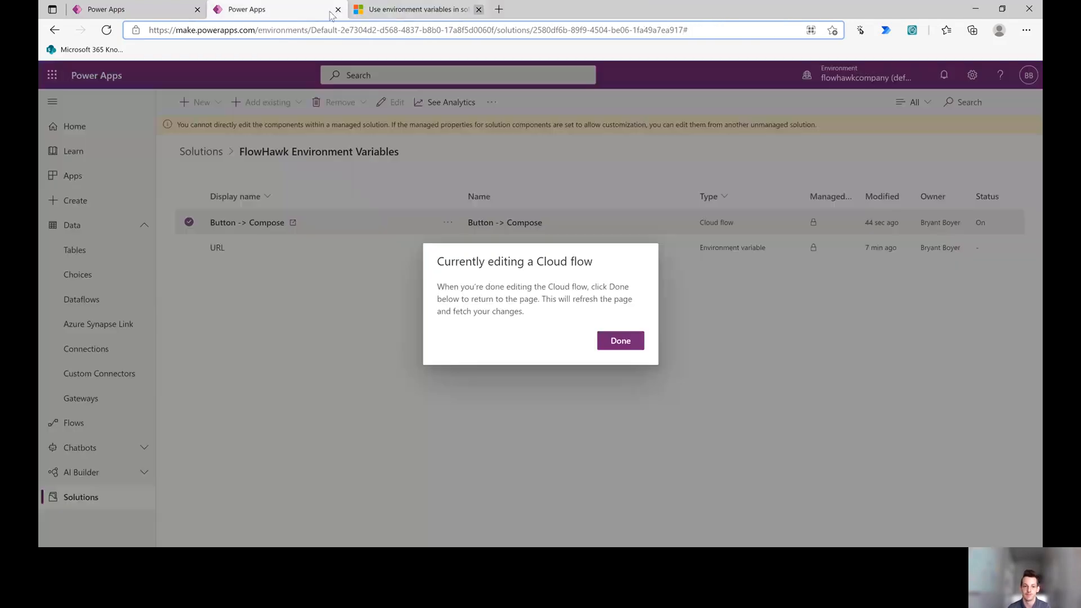
click(622, 338)
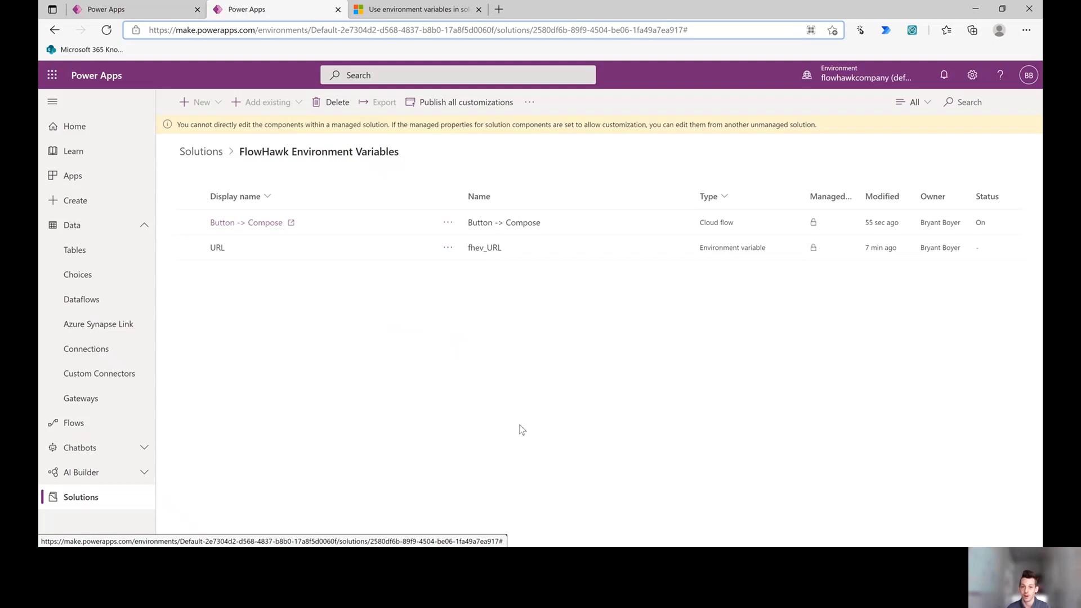
Find the Environment Variable Value table in the flowhawkcompany environment and delete its existing value record.
click(178, 10)
click(293, 10)
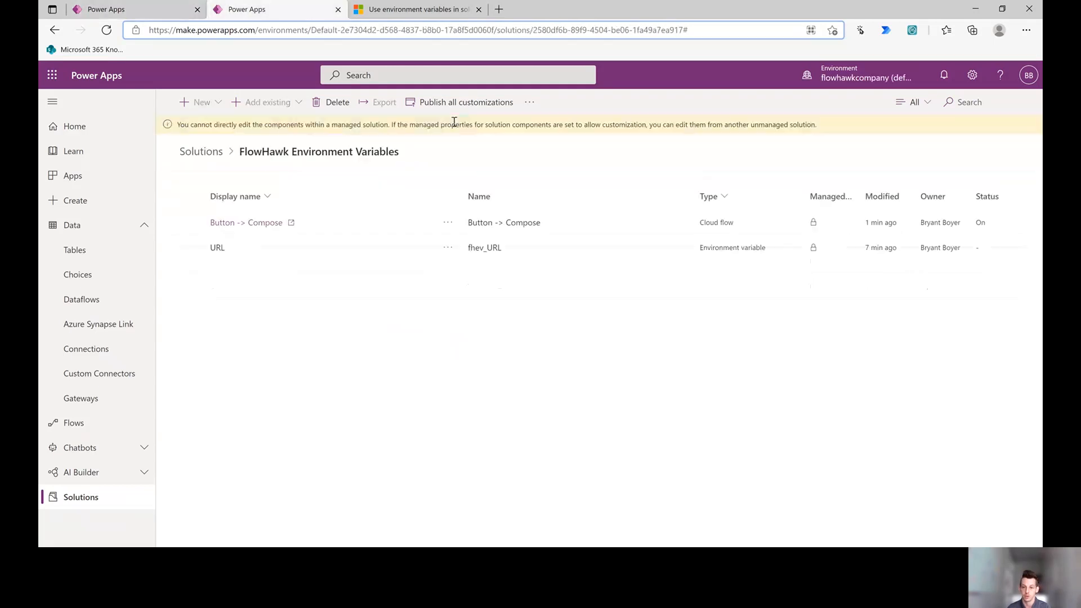
click(99, 251)
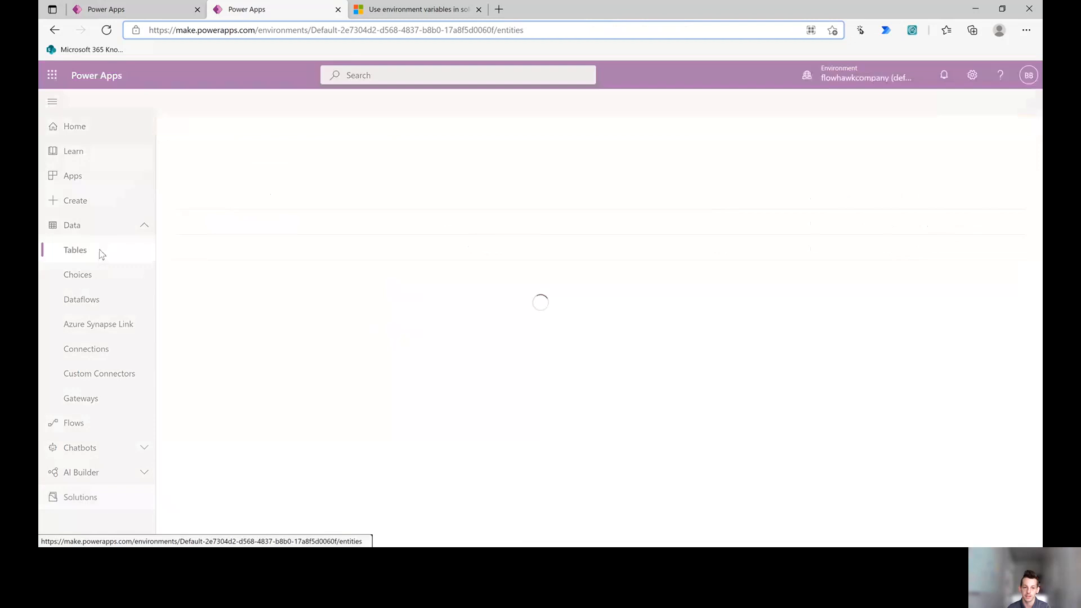
click(984, 103)
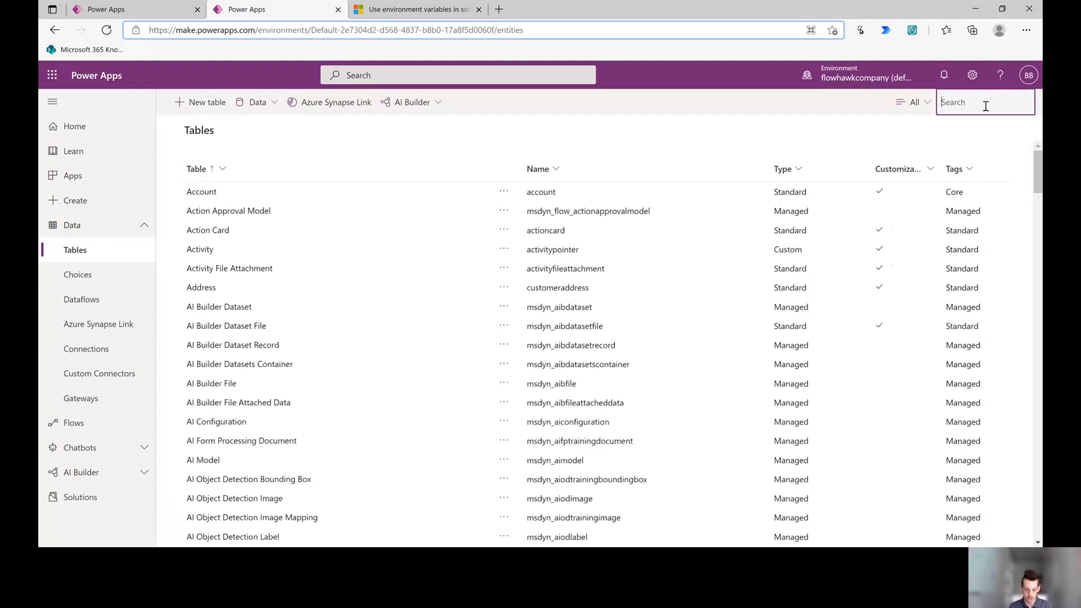
text(Environm)
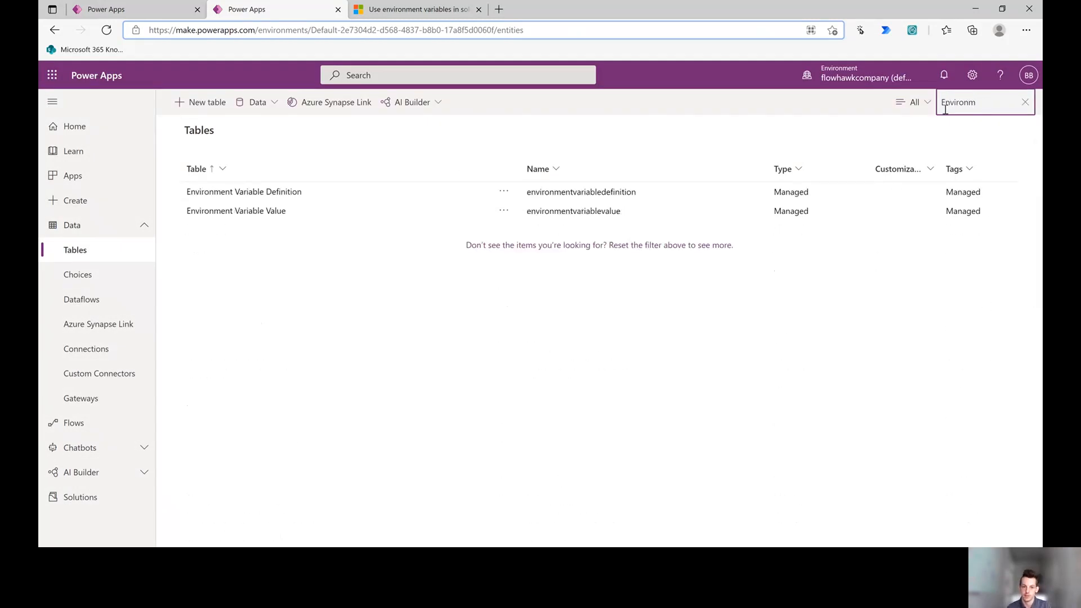
click(260, 212)
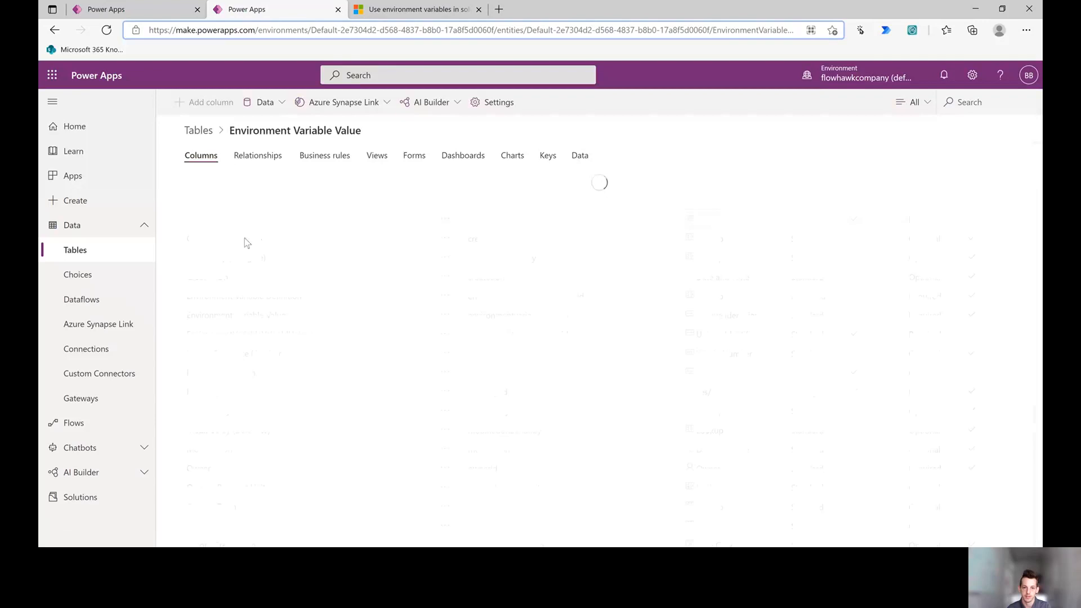
click(580, 153)
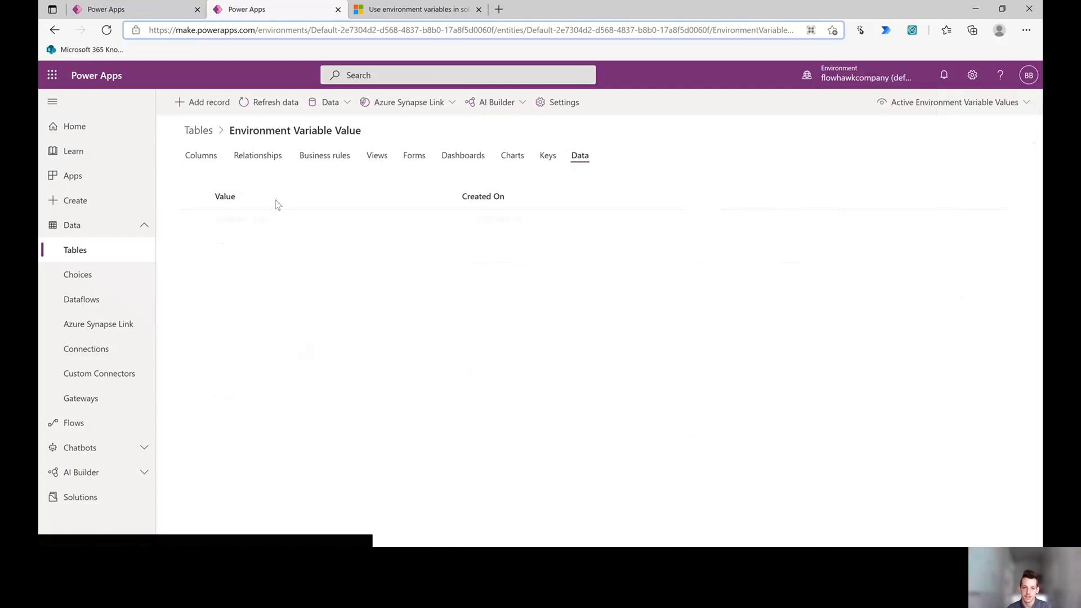
click(193, 219)
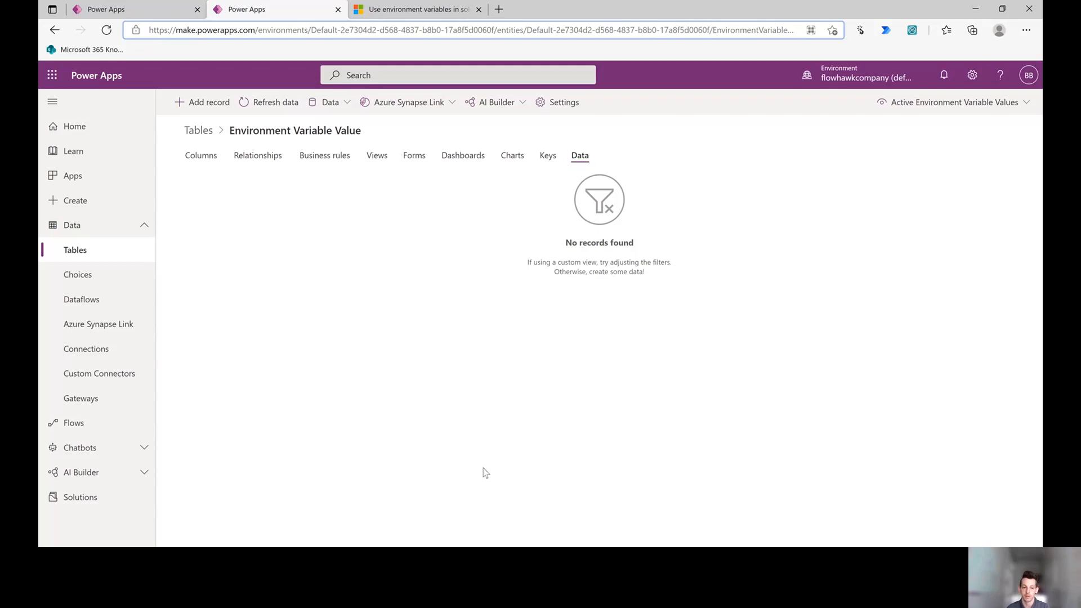
In the FlowHawk Dev environment, remove the URL variable's current value from the solution and close its editor.
click(149, 12)
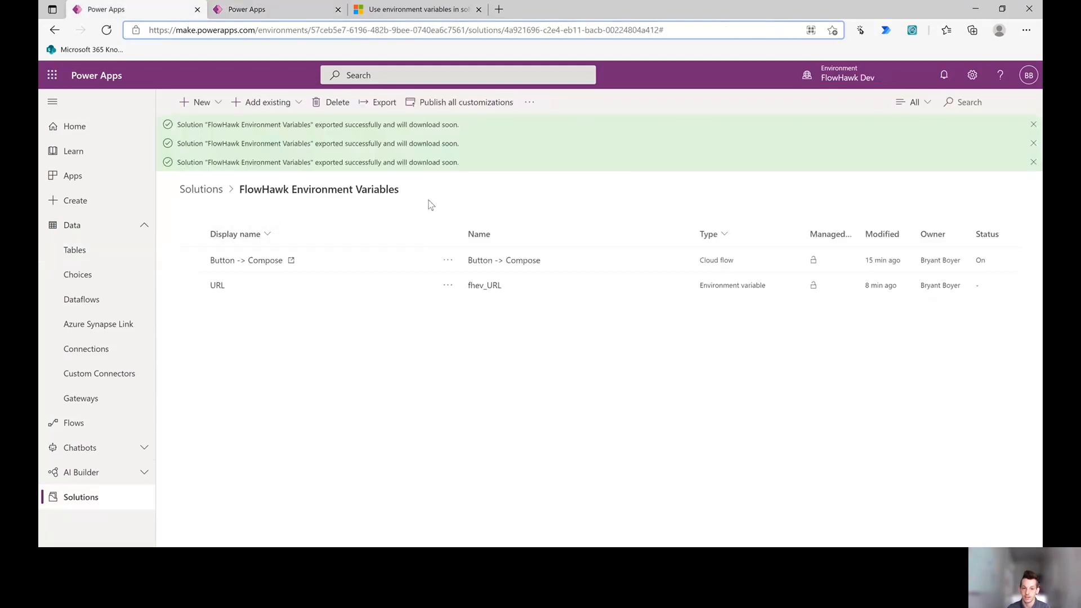
click(217, 284)
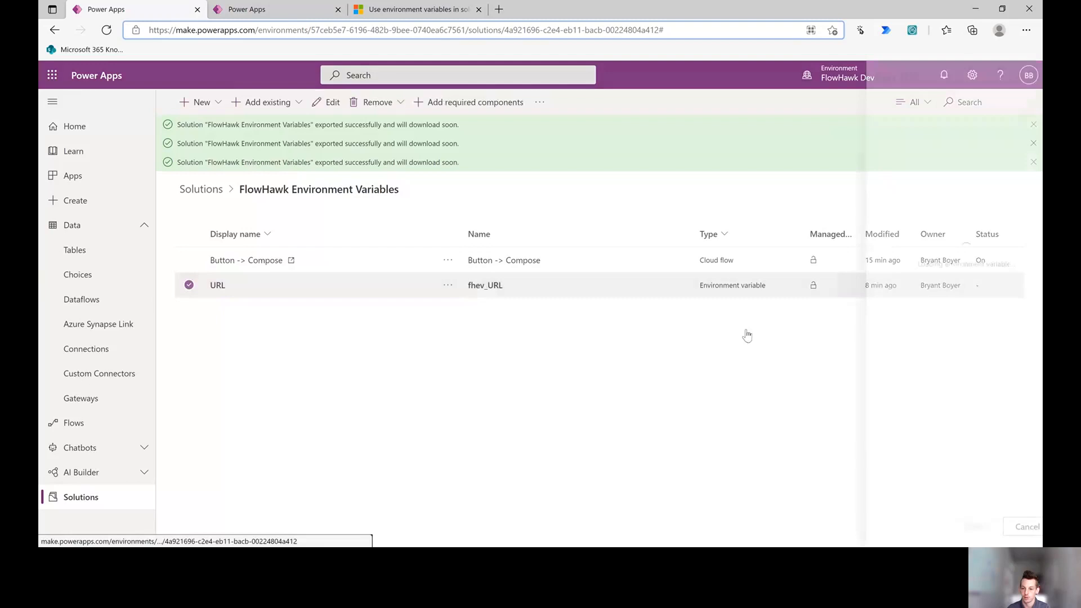
click(1023, 420)
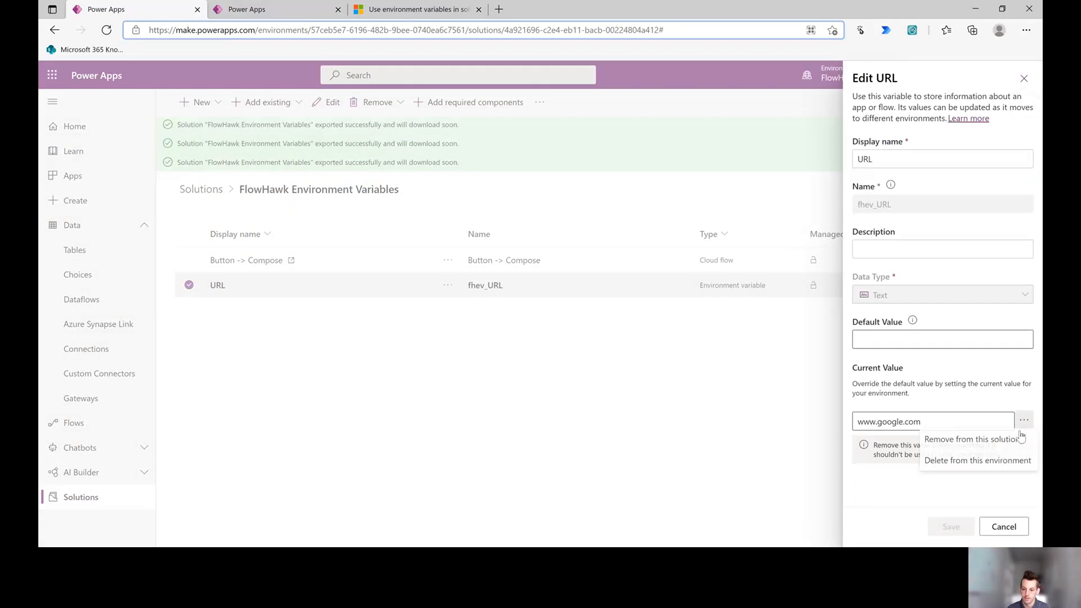
click(982, 447)
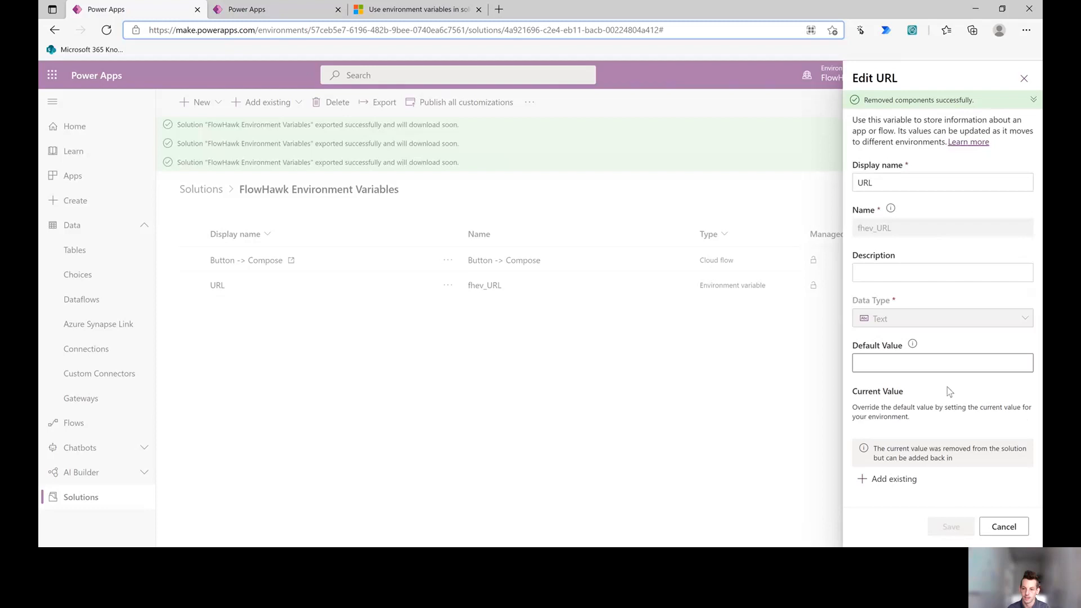
click(1024, 79)
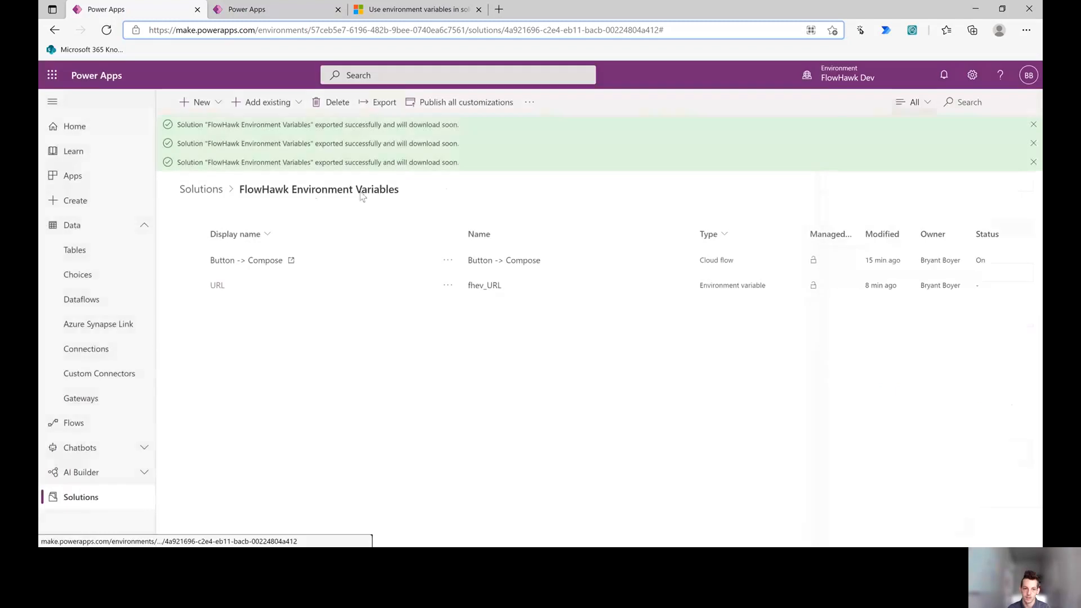
Publish all changes, export the FlowHawk Environment Variables solution as managed version 1.0.0.4, and dismiss the old export notifications.
click(375, 102)
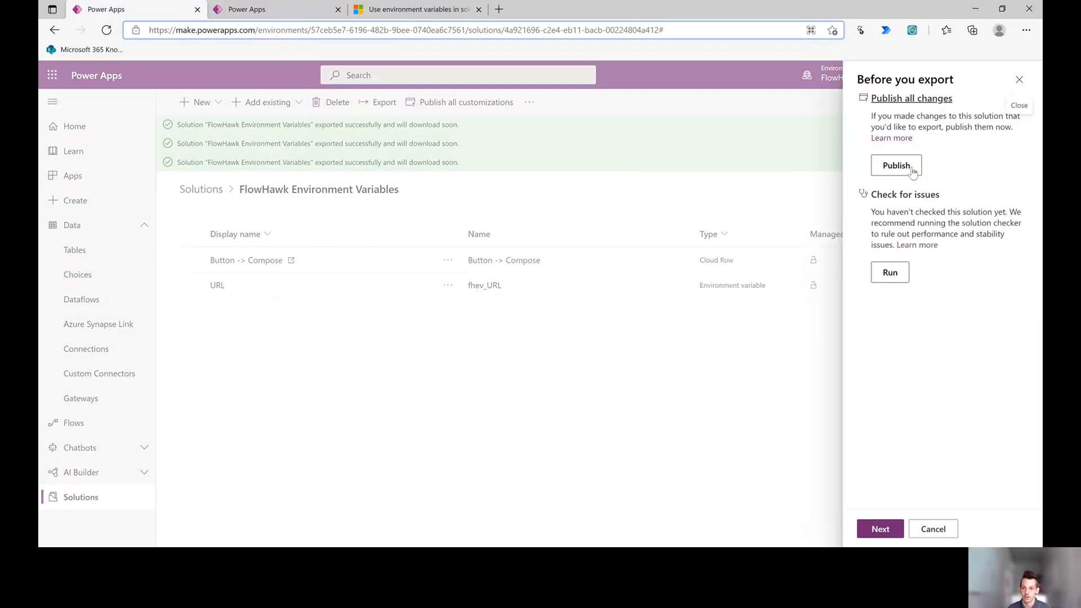
click(912, 170)
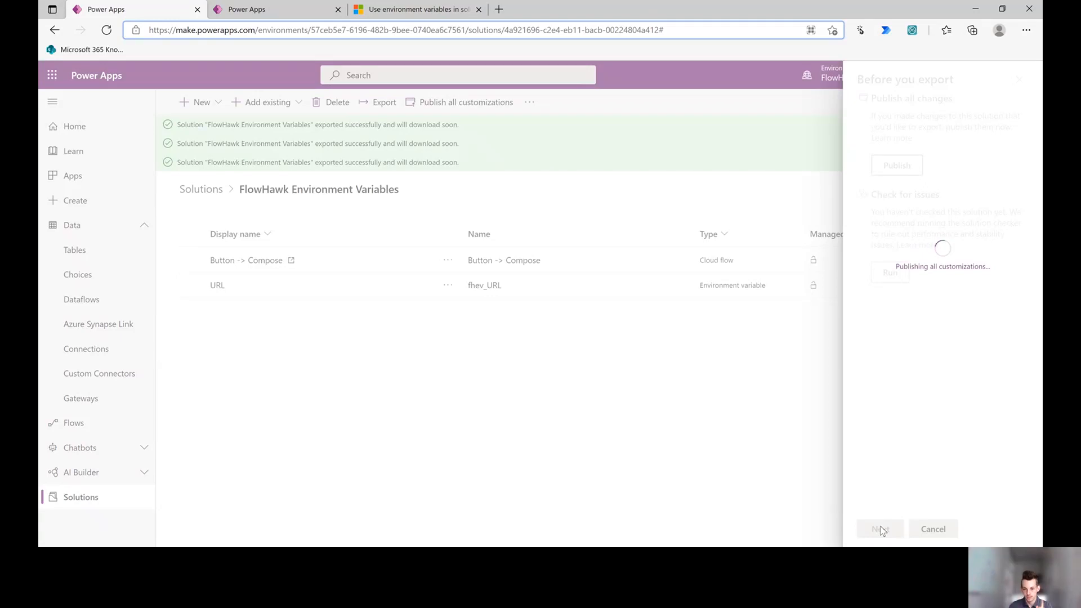
click(880, 530)
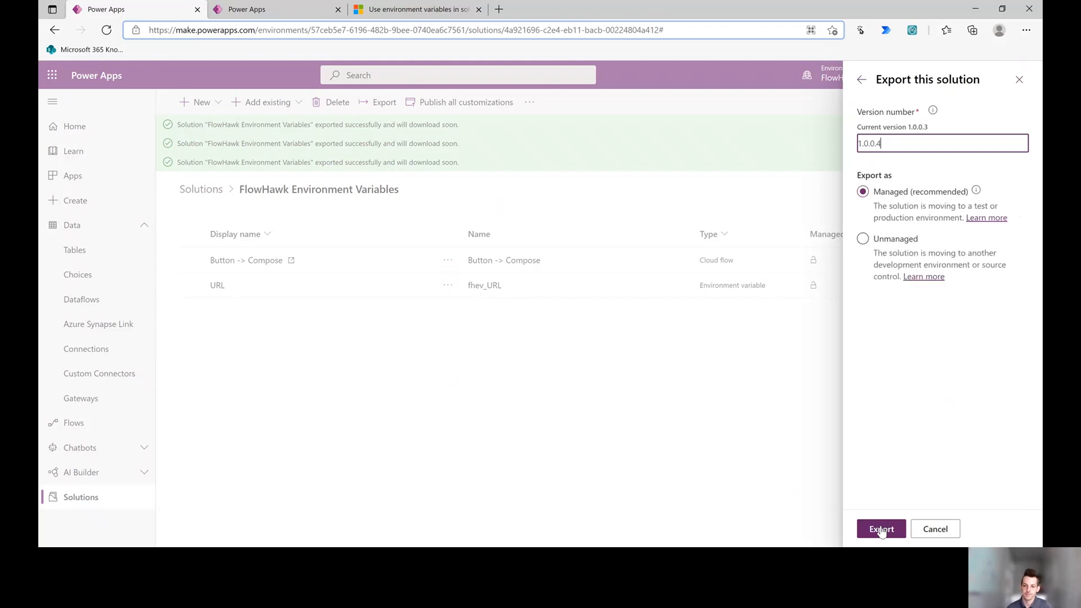
click(881, 529)
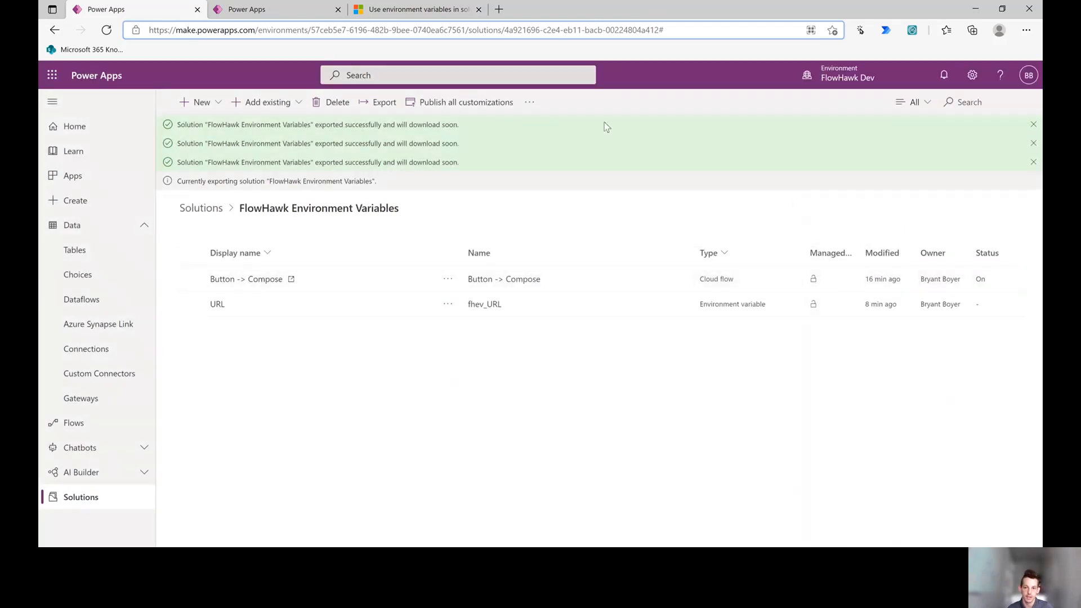
click(1034, 126)
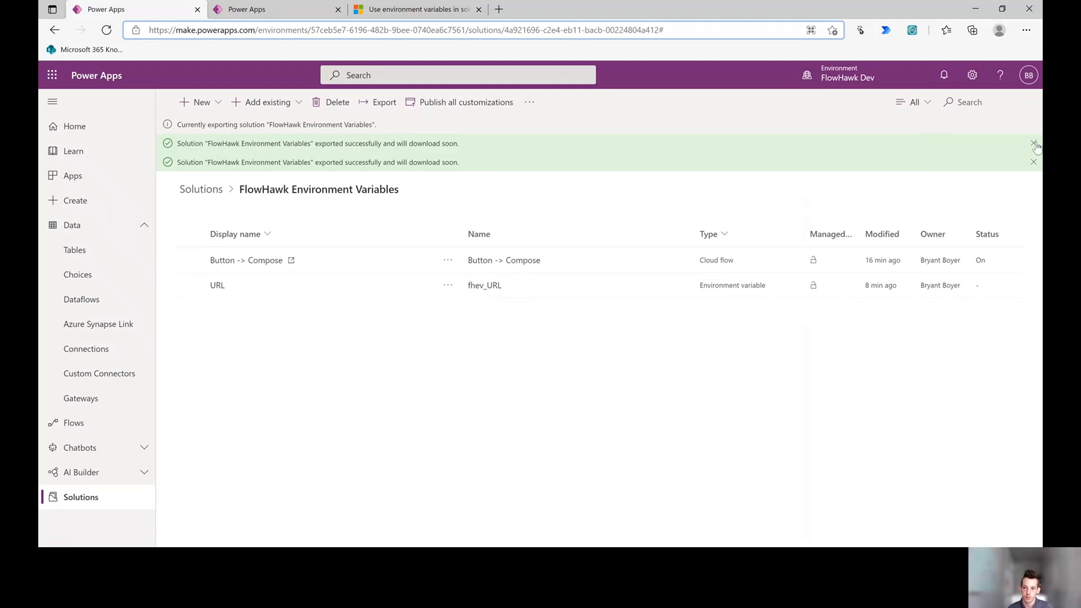
click(1035, 144)
click(1034, 144)
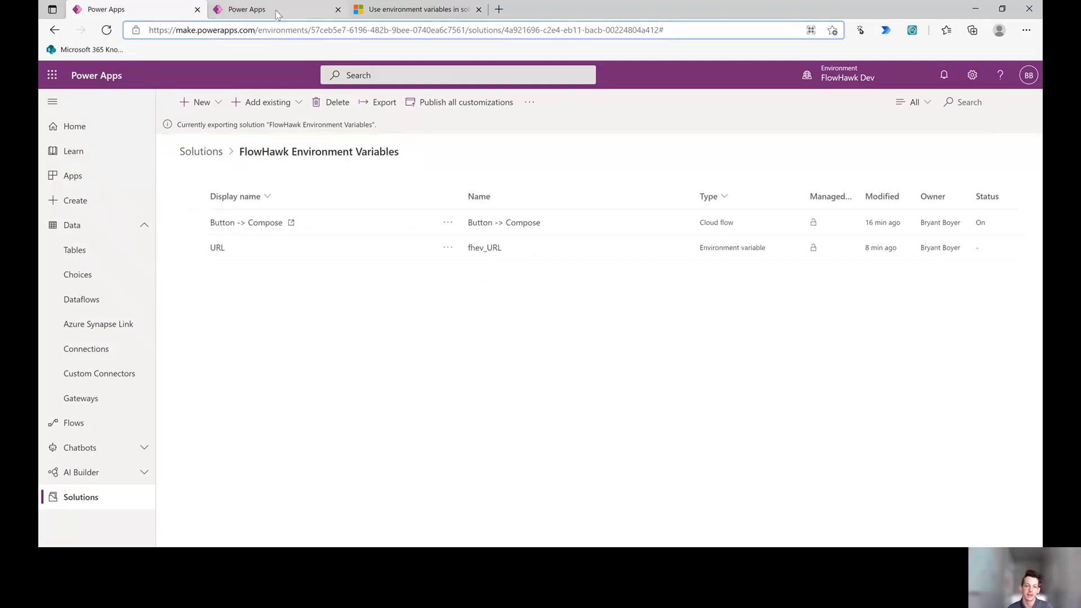
Return to the flowhawkcompany environment's solutions list and read the notice about its environment variables.
click(304, 11)
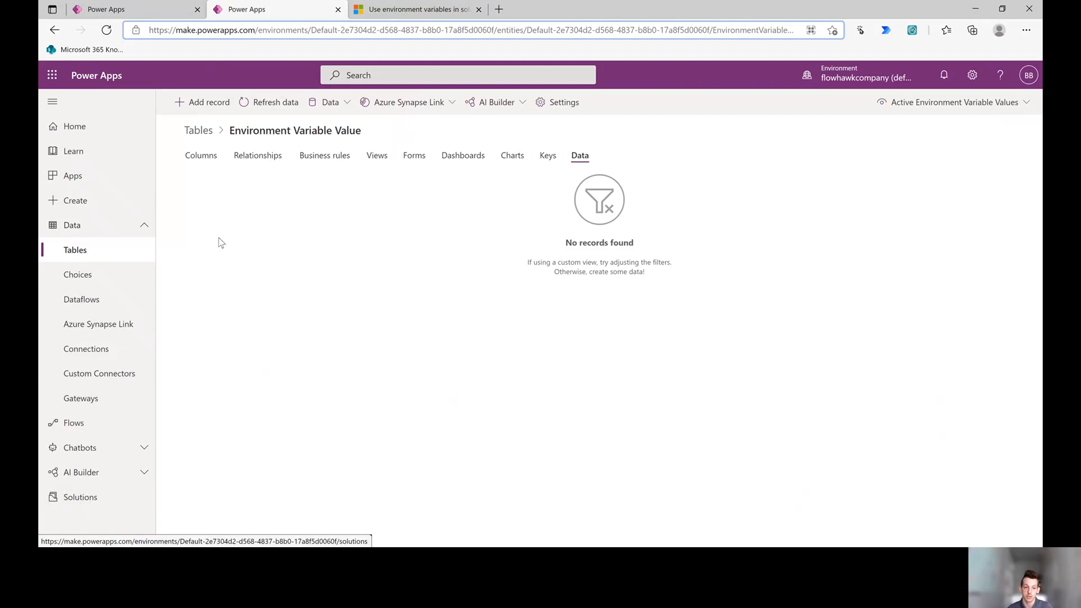
click(76, 499)
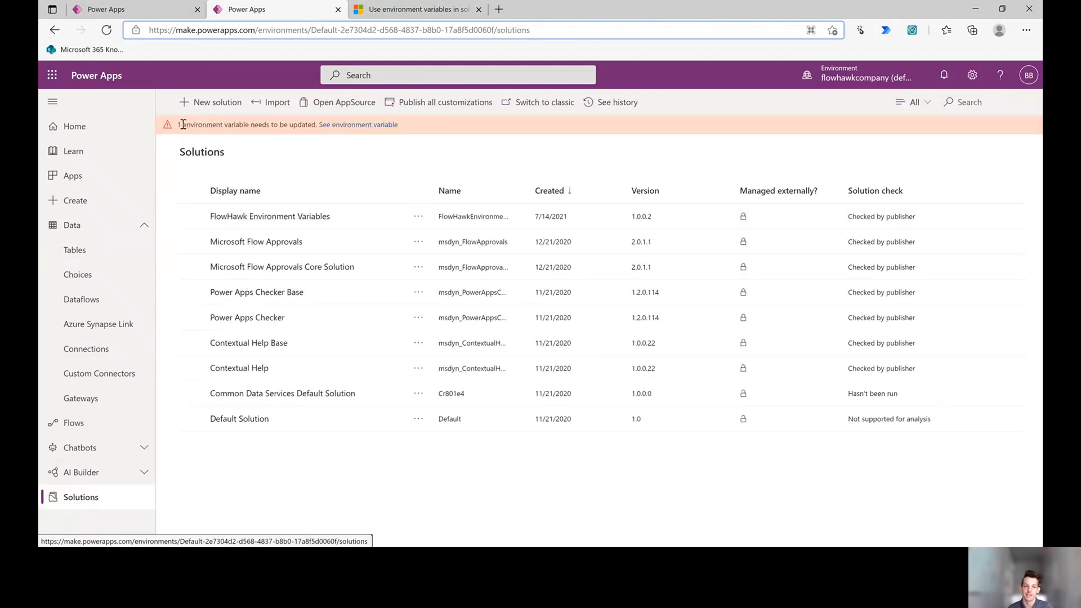
drag(177, 125, 319, 122)
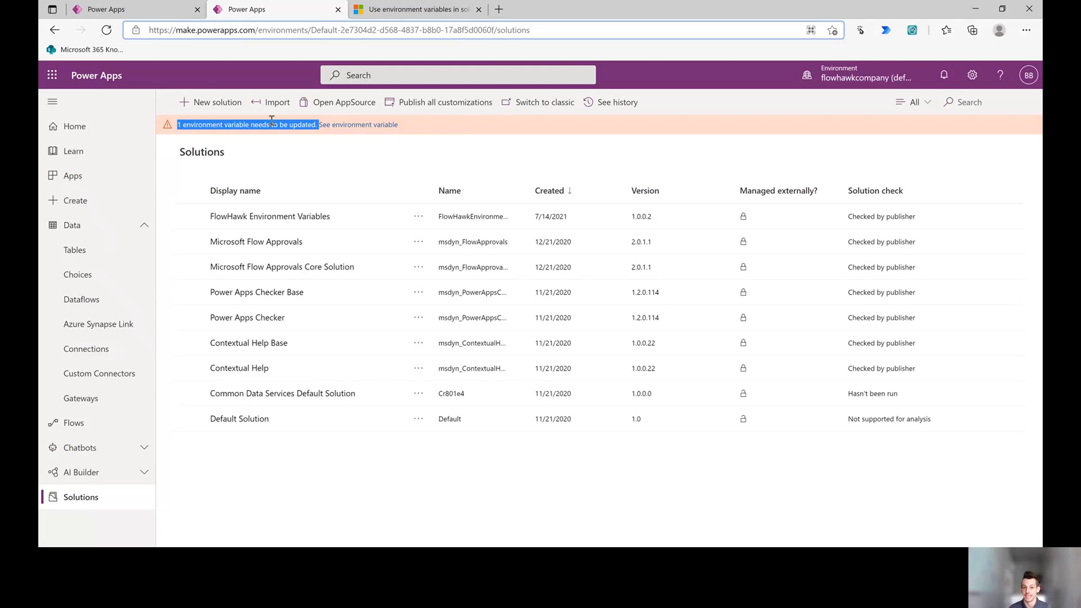
Open the FlowHawk Environment Variables solution in flowhawkcompany, examine the URL variable's definition, and close its editor.
click(297, 217)
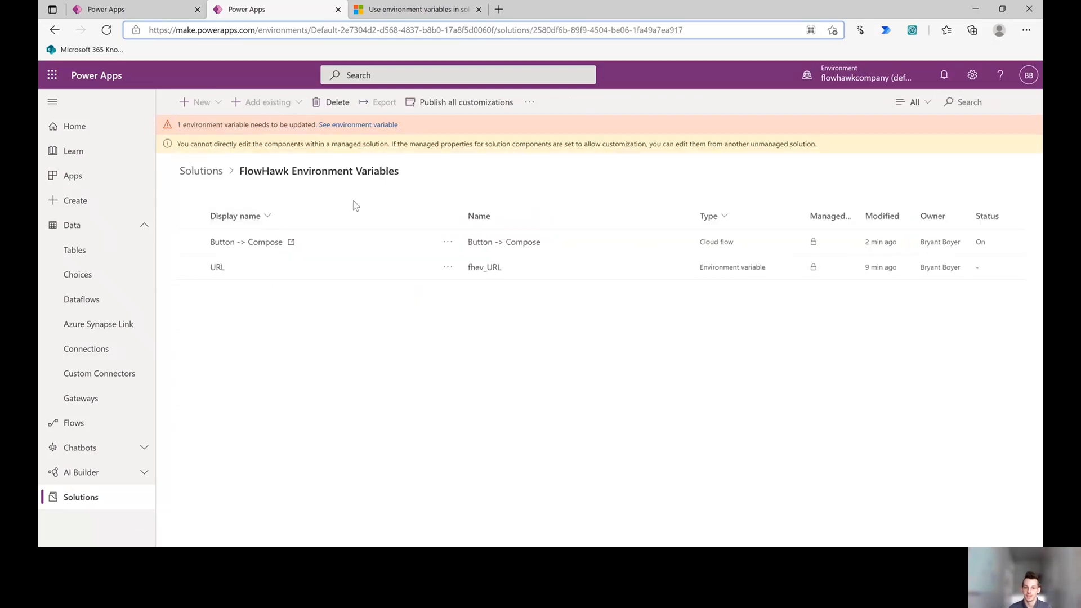
click(222, 273)
click(218, 268)
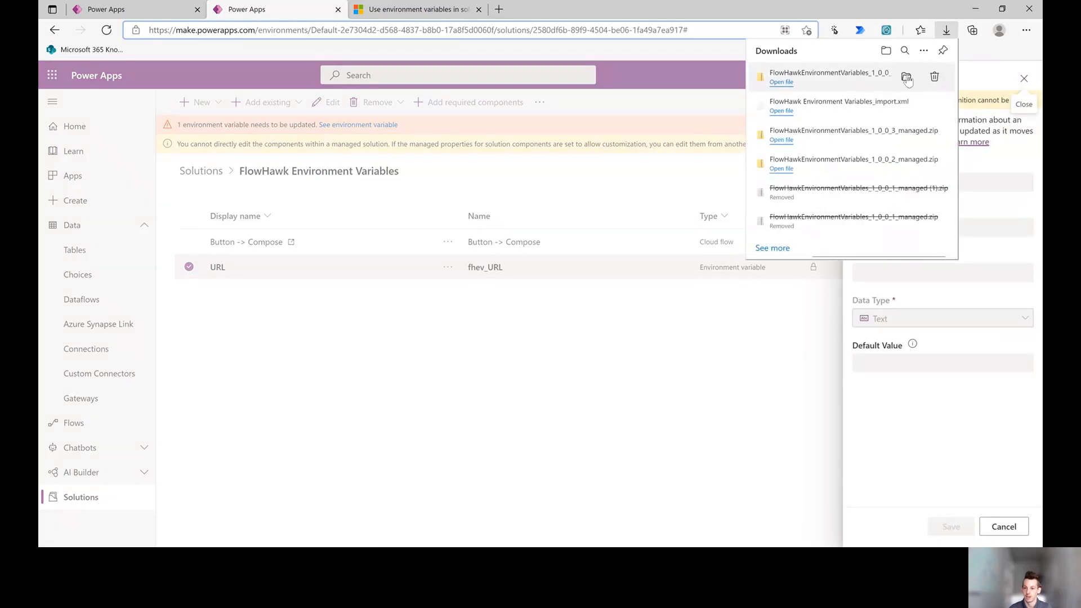
click(1023, 79)
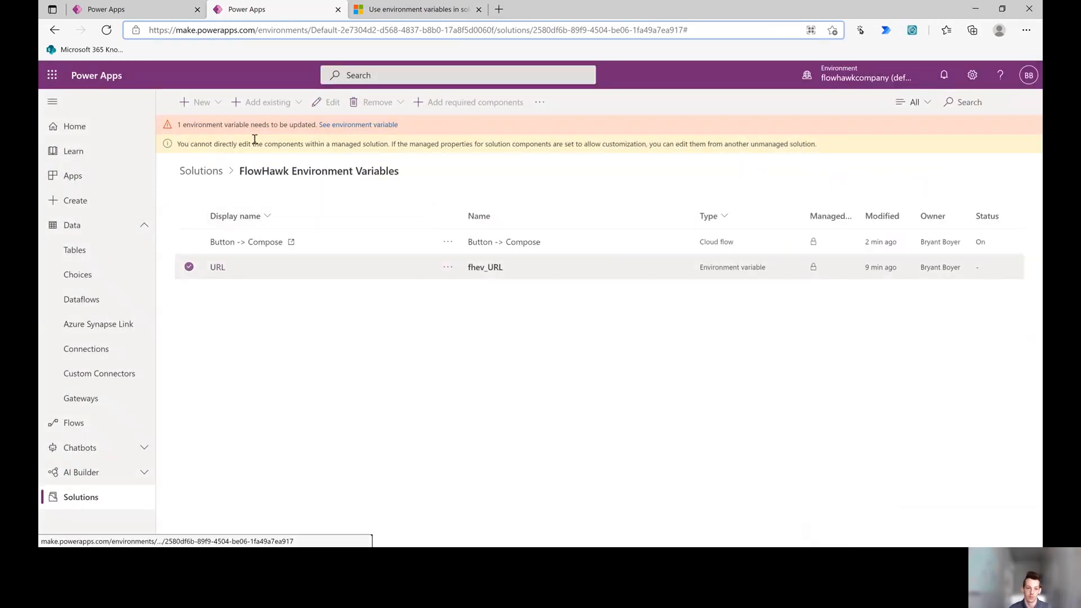
View the URL field offered by the environment variable update notice and close it without entering a value.
click(344, 129)
click(772, 128)
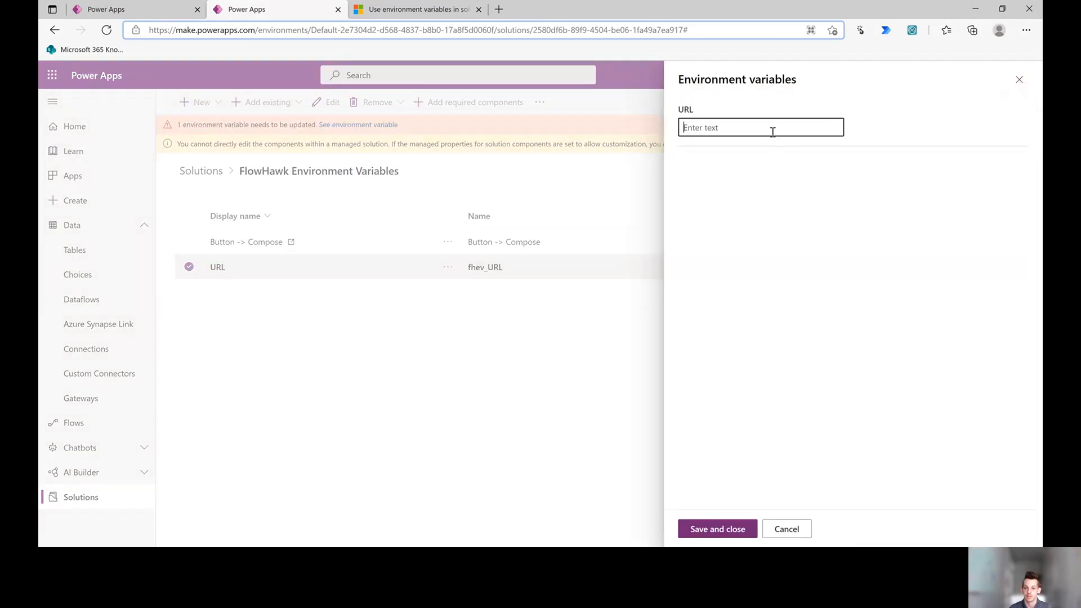
click(1018, 80)
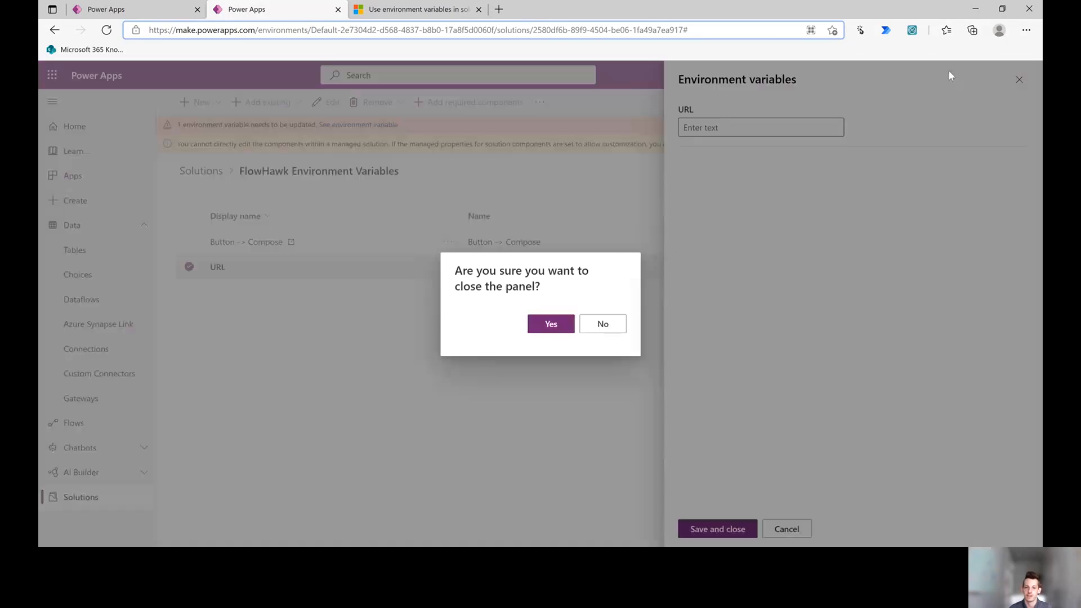
click(599, 328)
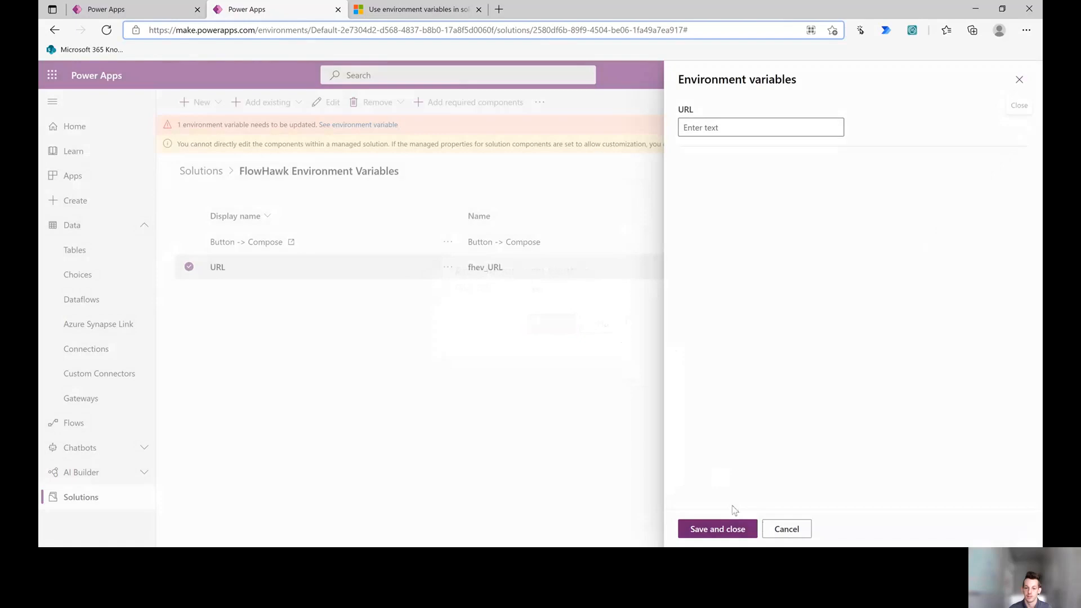
click(791, 532)
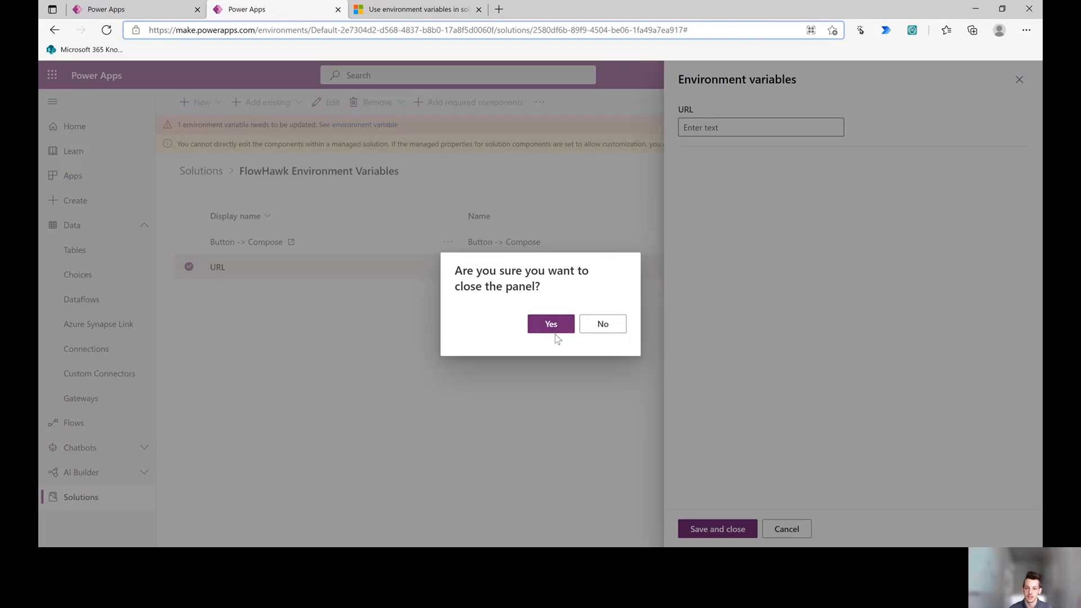
click(553, 328)
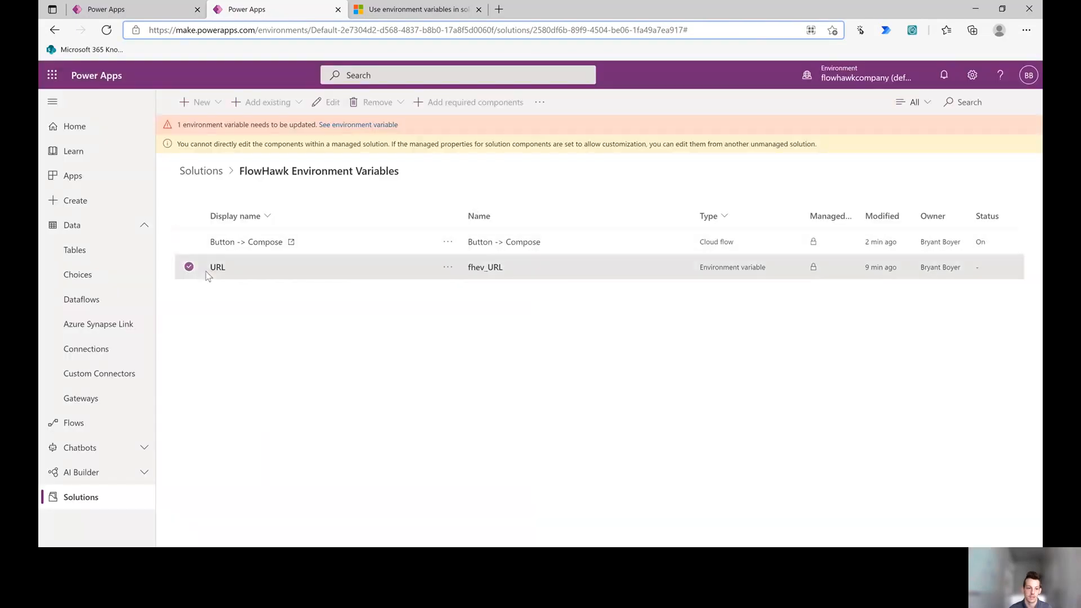
From the solutions list, start importing FlowHawkEnvironmentVariables_1_0_0_4_managed.zip and proceed to its environment variables page.
click(213, 169)
click(269, 112)
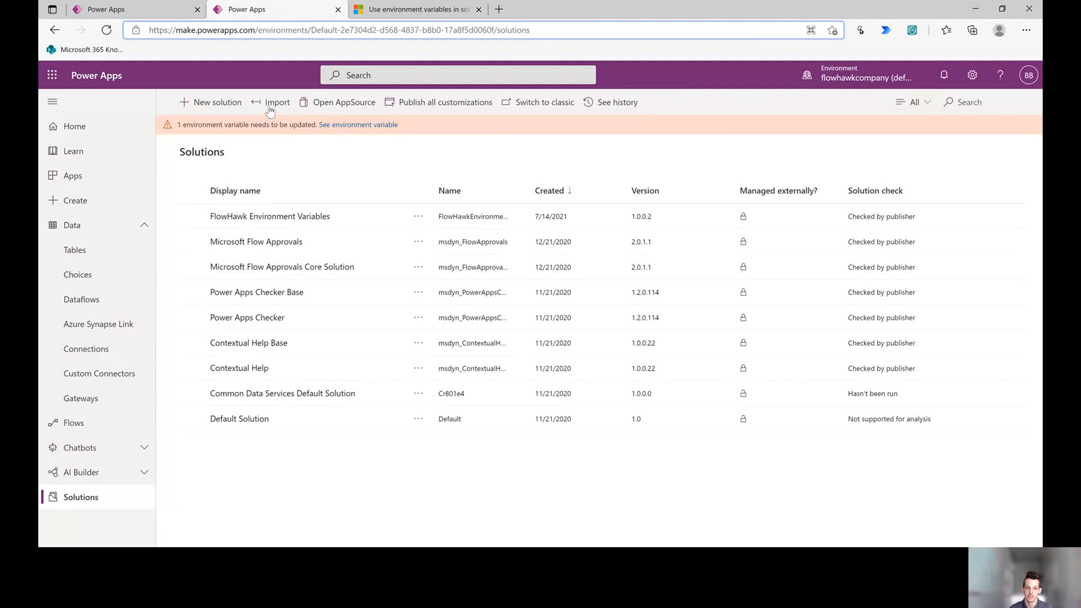
click(719, 169)
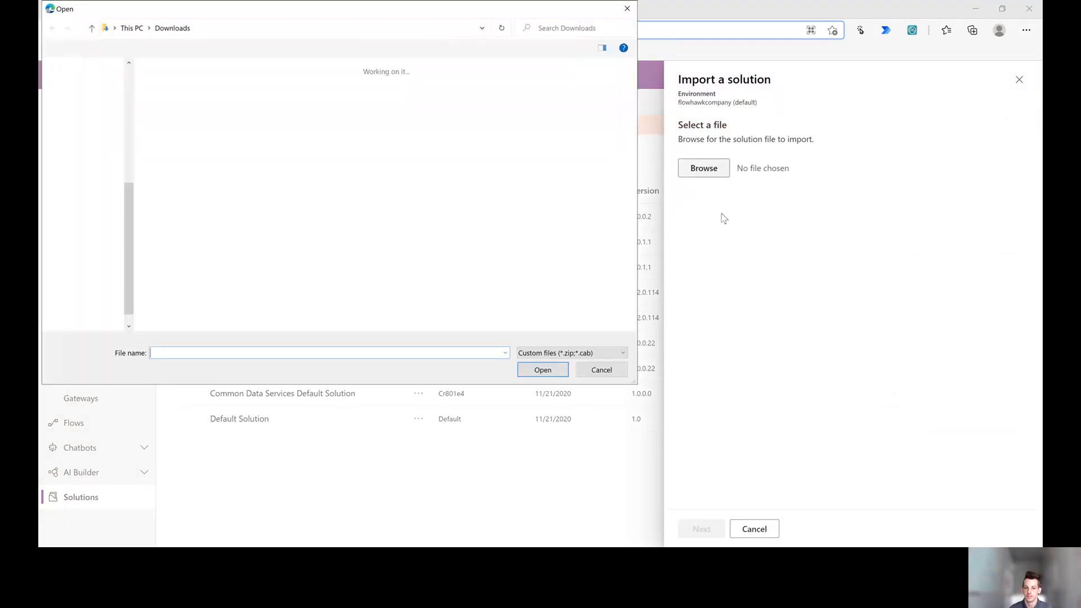
click(175, 118)
click(533, 373)
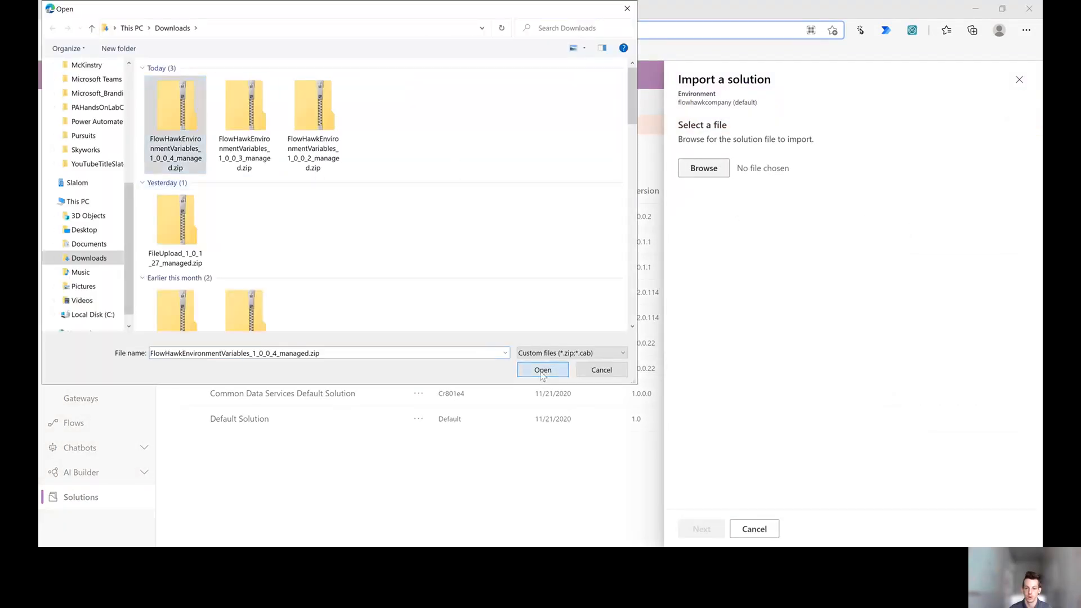
click(701, 529)
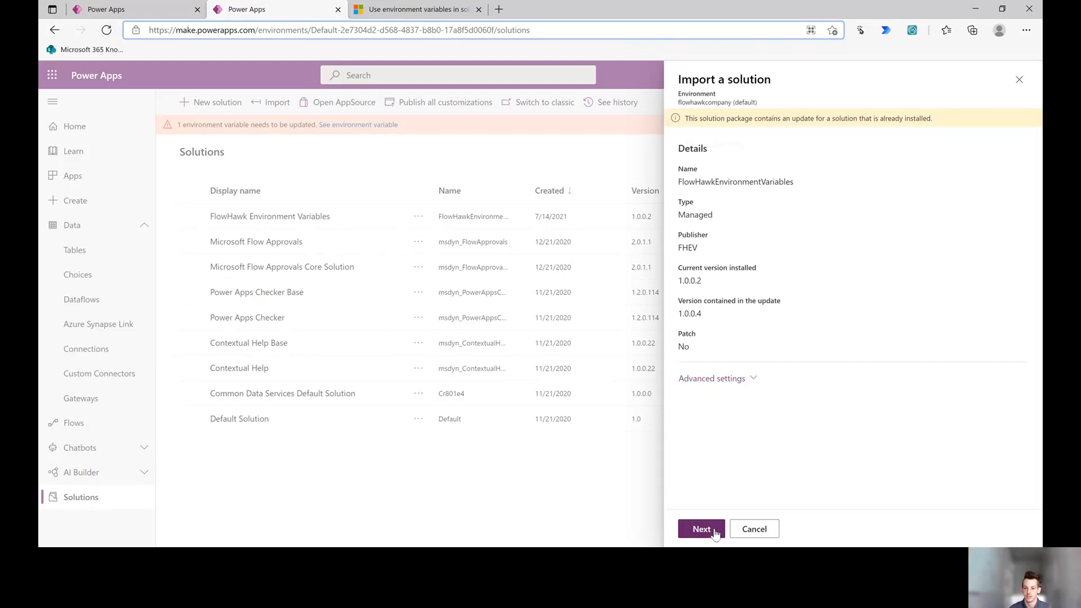
click(702, 528)
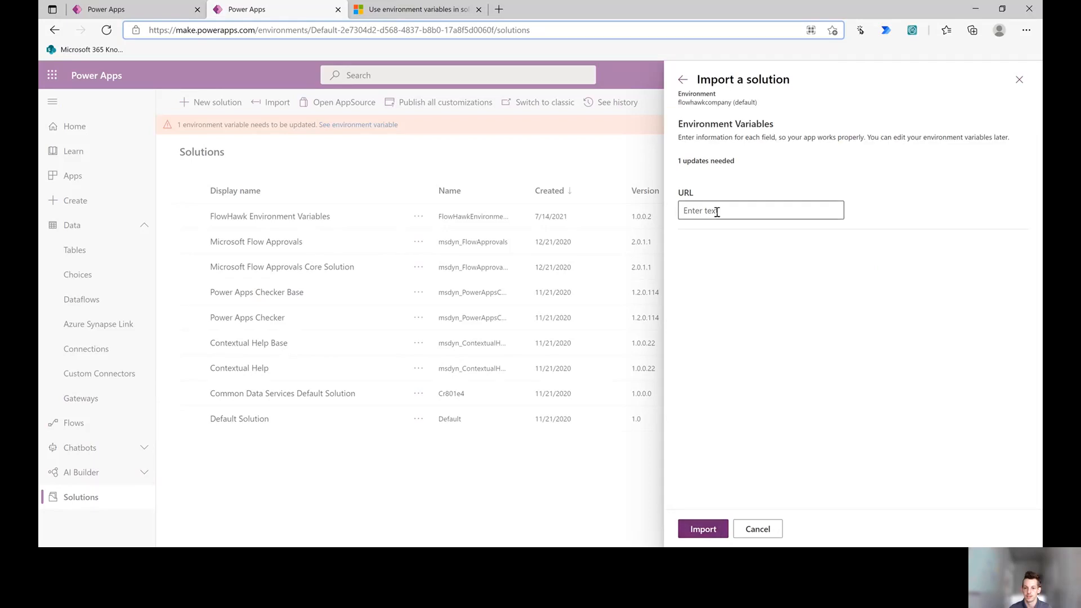
Examine the empty URL field in the solution import and abandon the import.
click(717, 211)
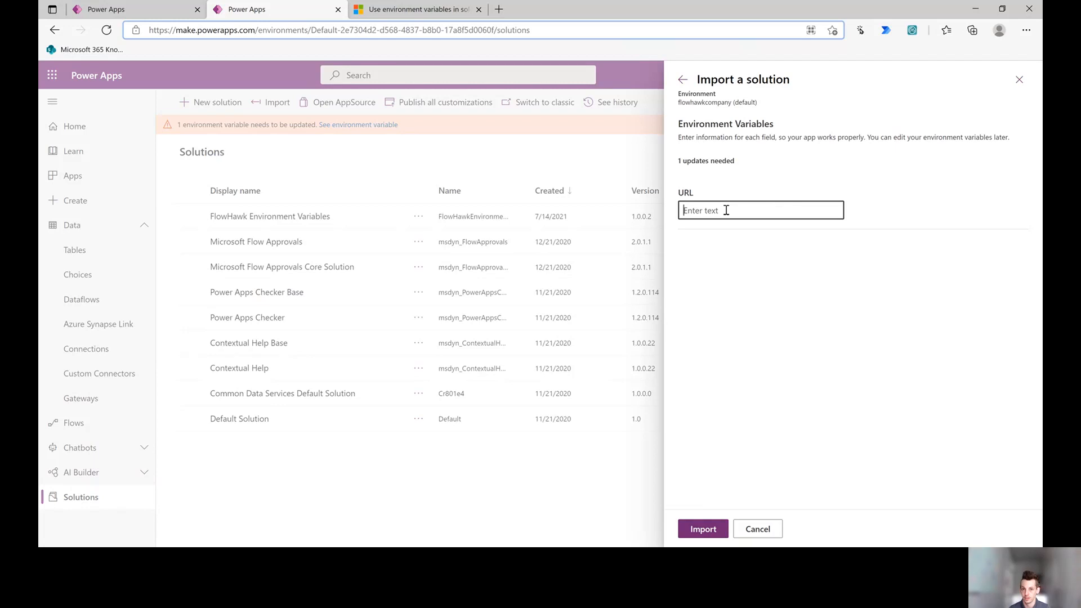
click(726, 210)
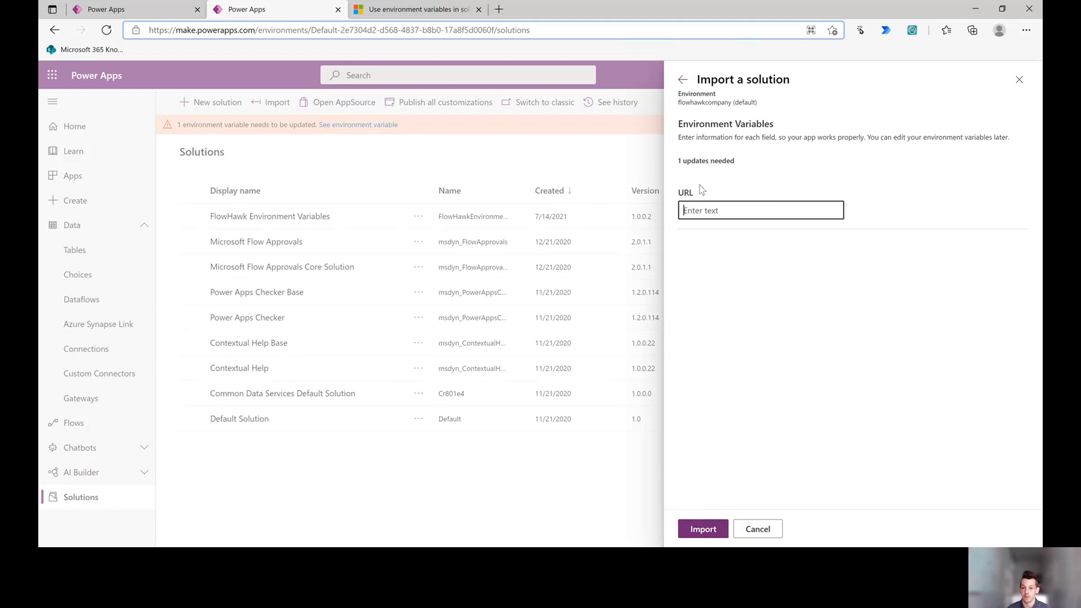
click(1017, 81)
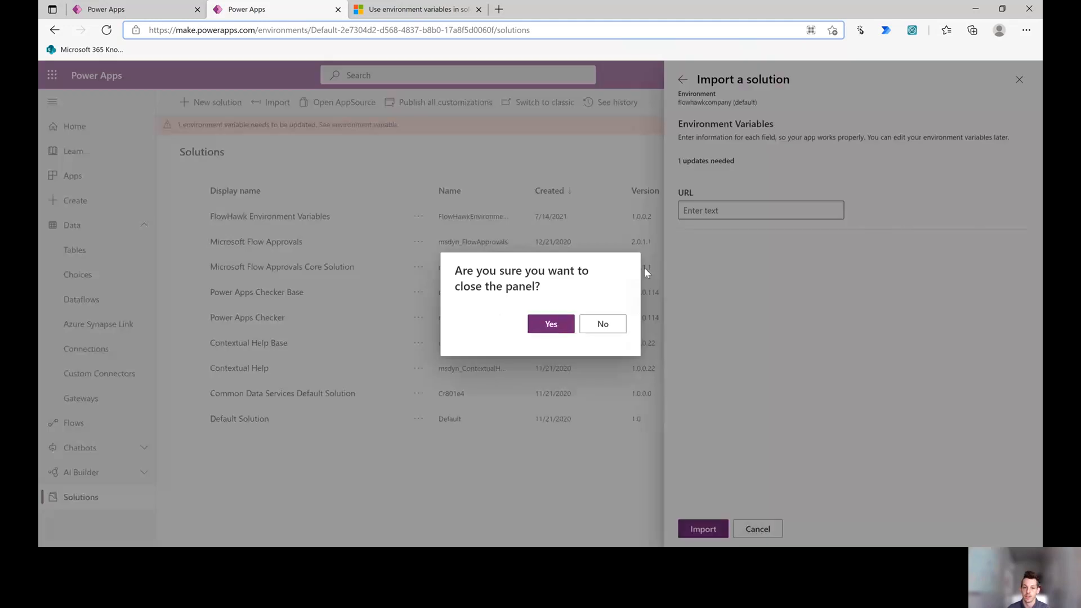
click(551, 330)
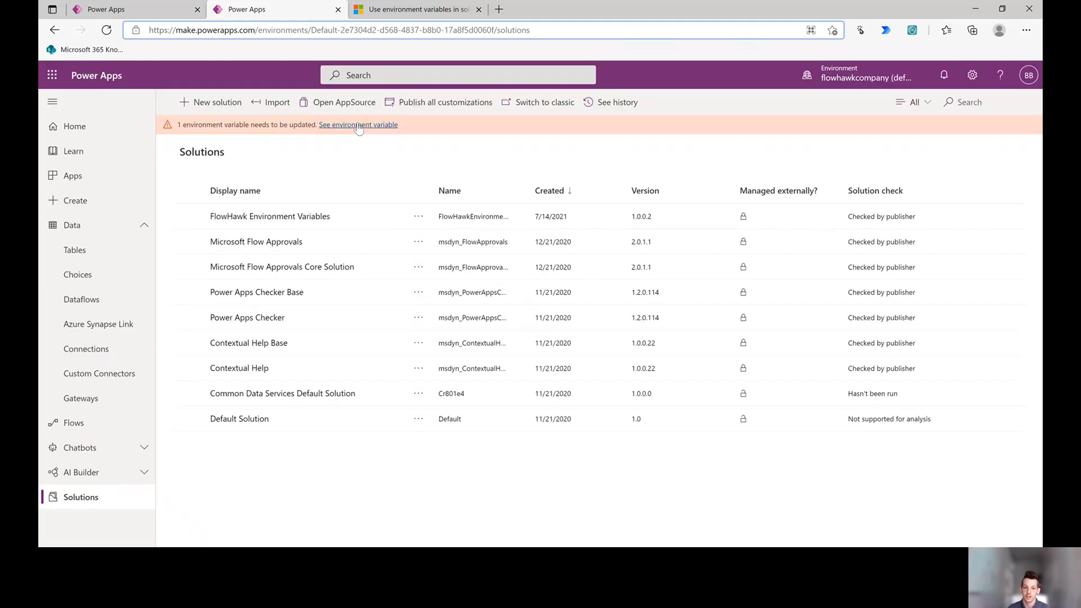
click(358, 125)
click(785, 126)
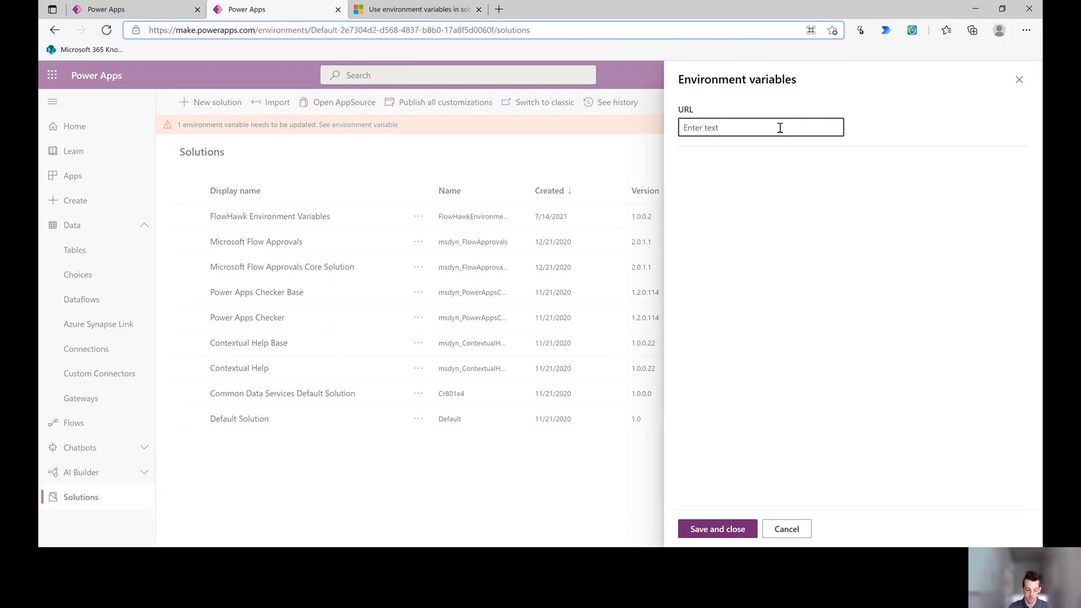
text(www.espn.com)
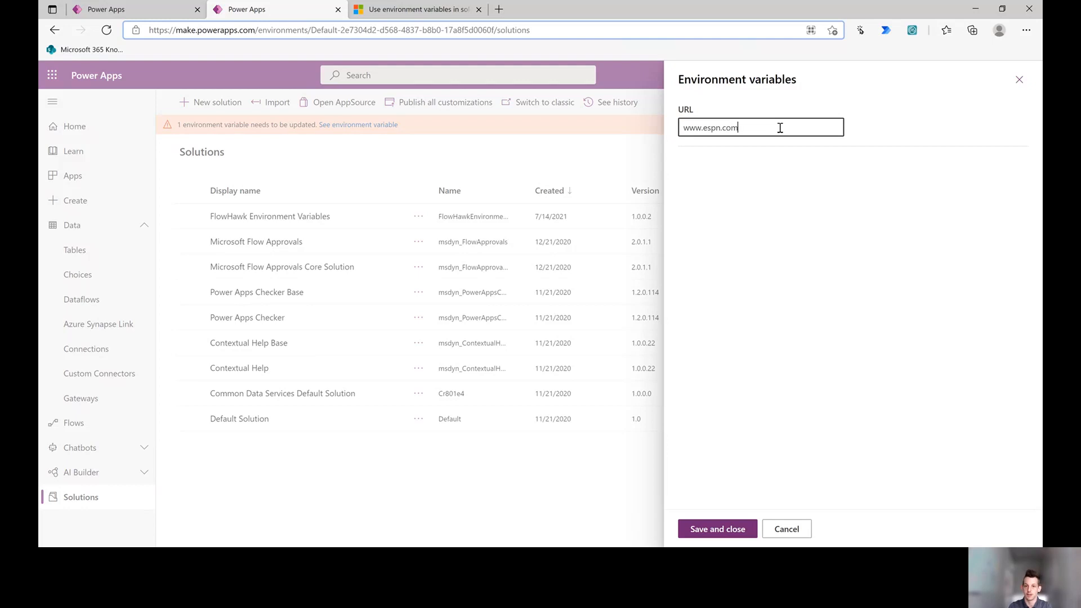
click(726, 532)
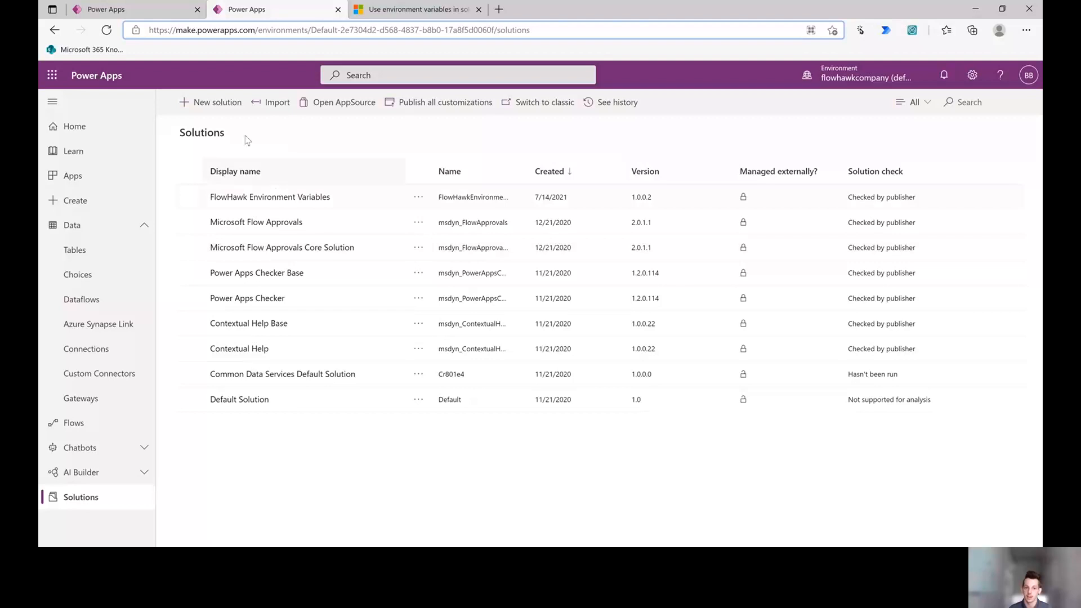
Run the Button -> Compose flow from the FlowHawk Environment Variables solution and inspect the Compose action of the newest run.
click(265, 197)
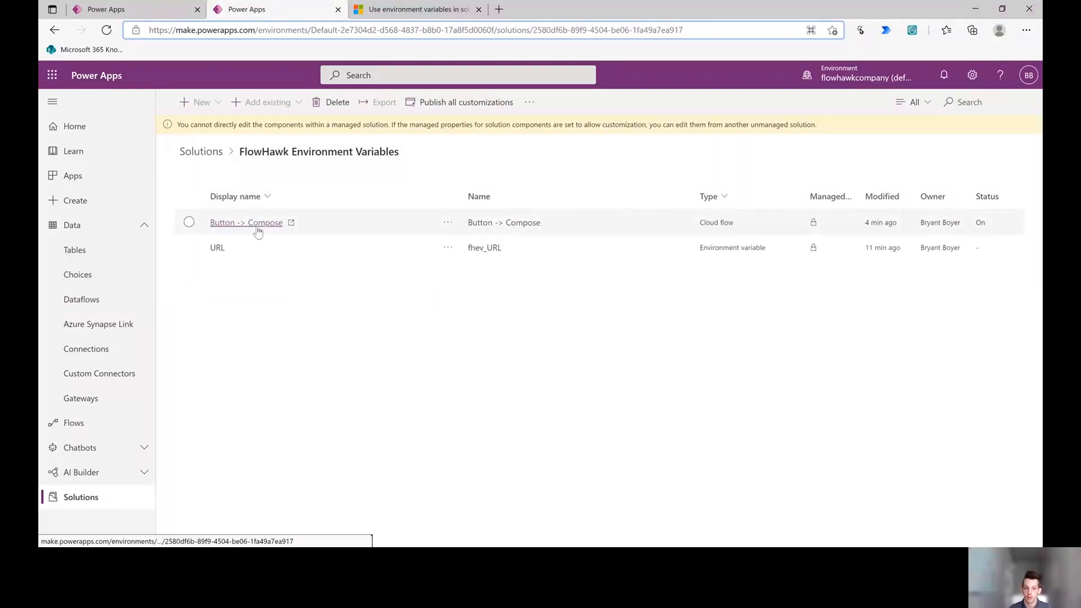
click(256, 223)
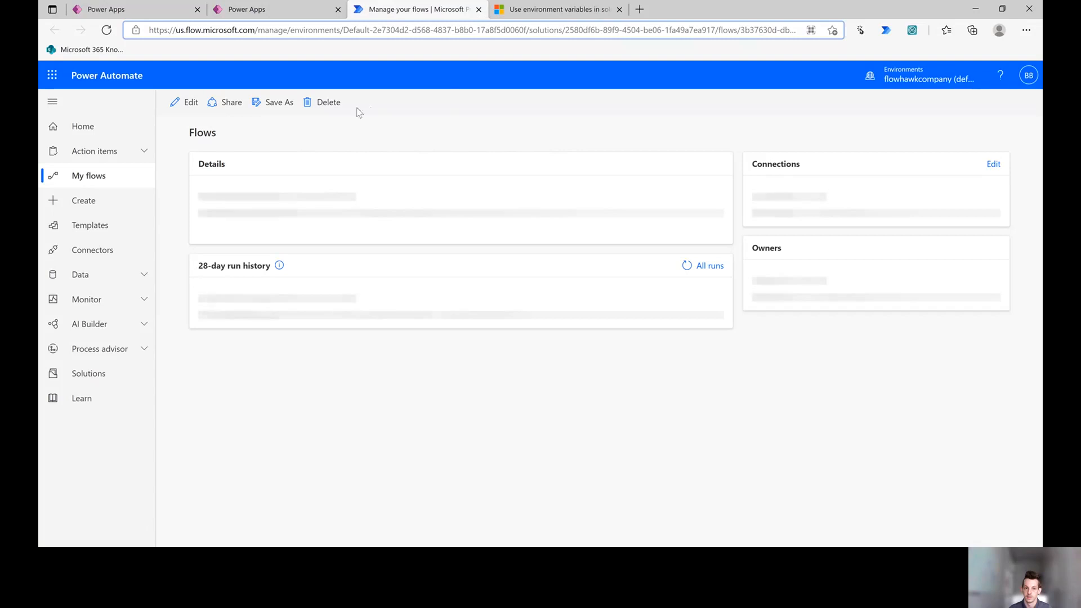
click(367, 102)
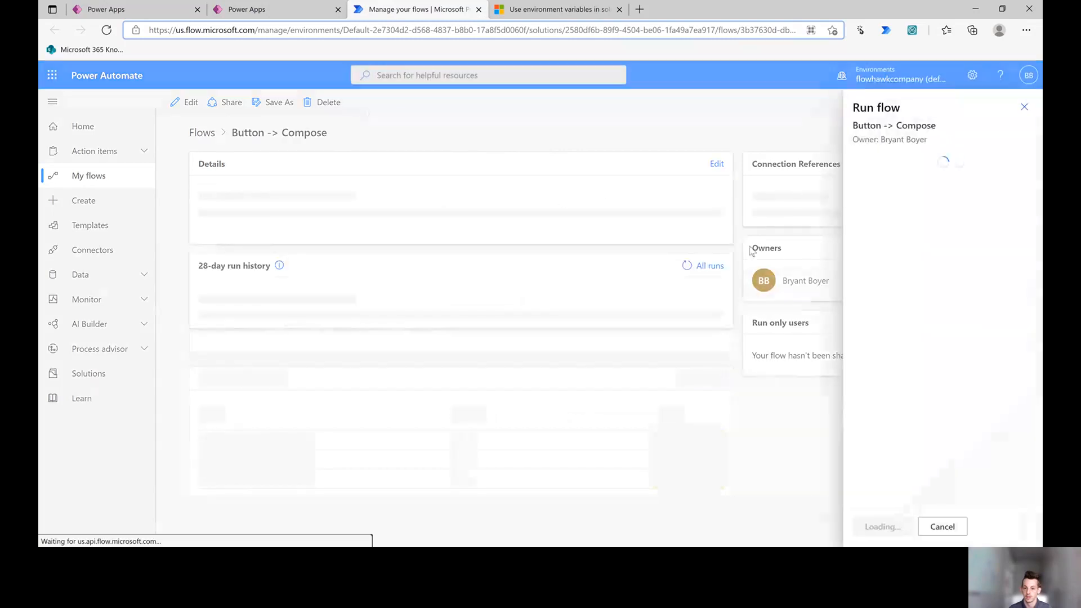
click(895, 527)
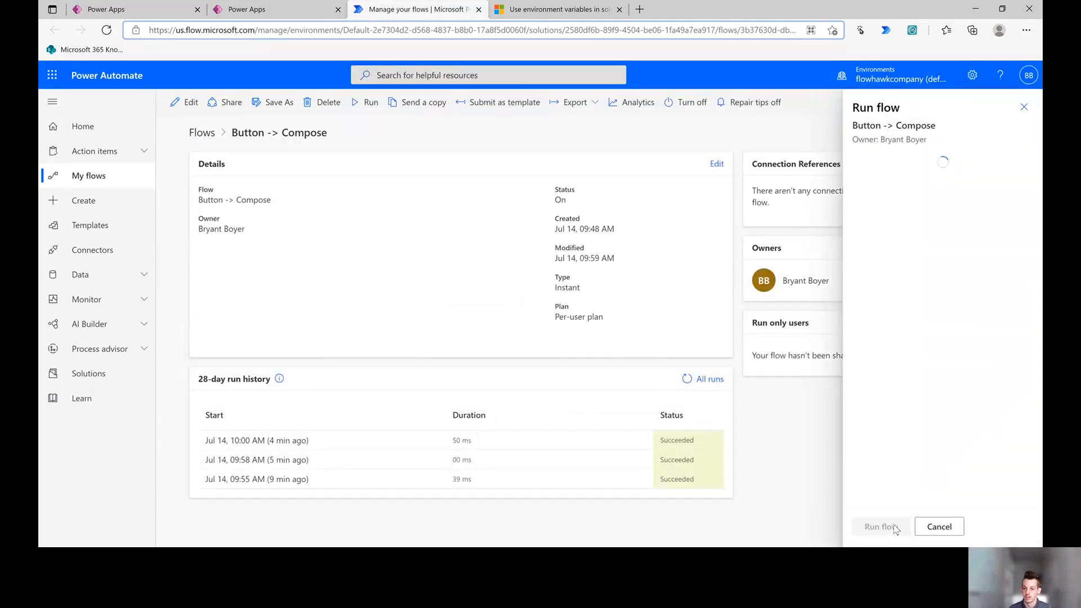
click(876, 527)
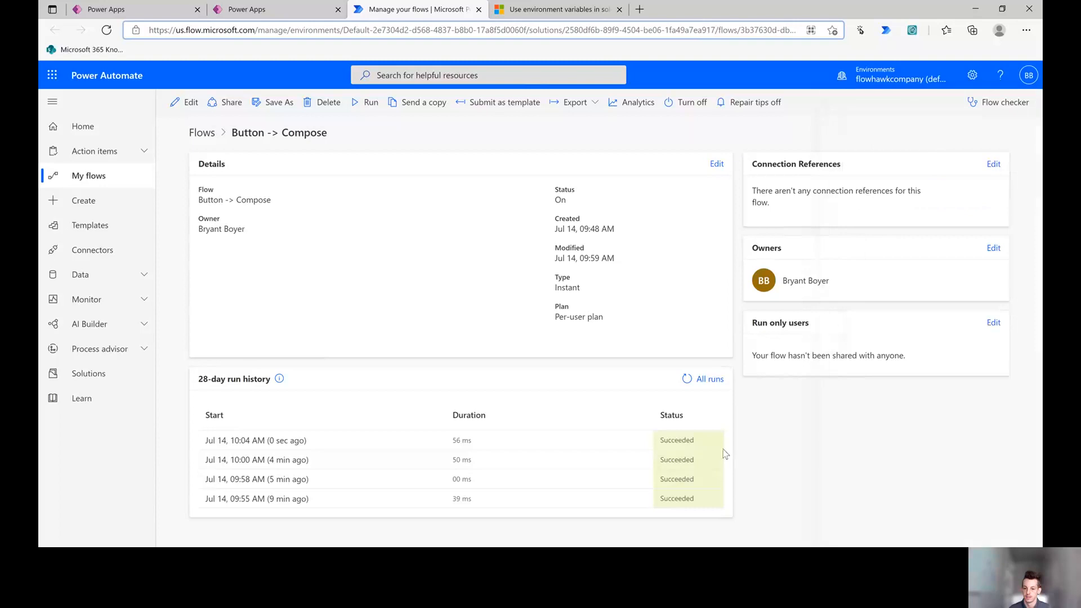
click(289, 441)
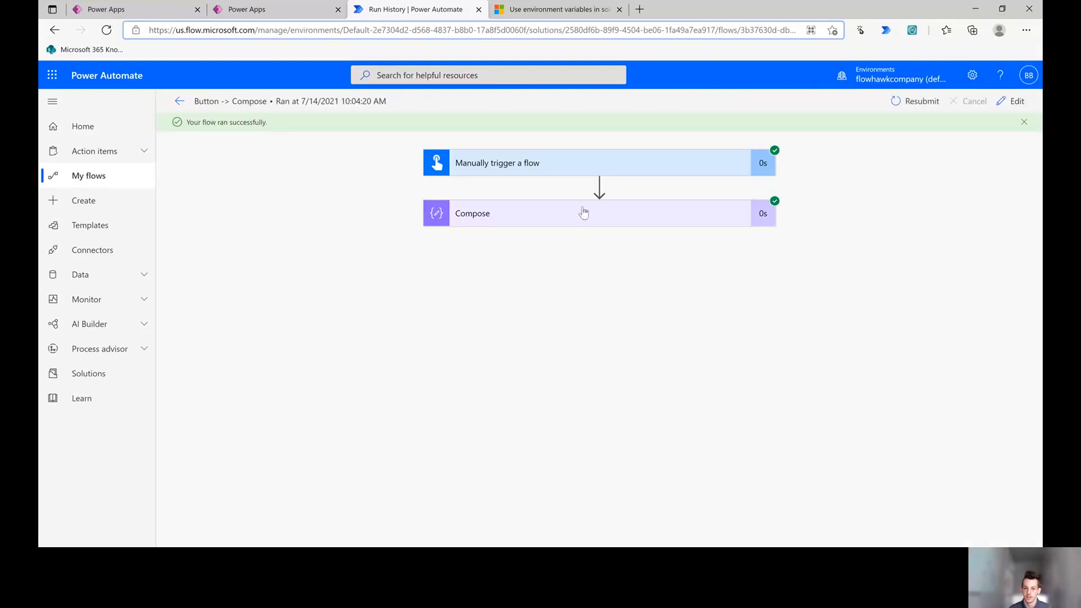
click(584, 213)
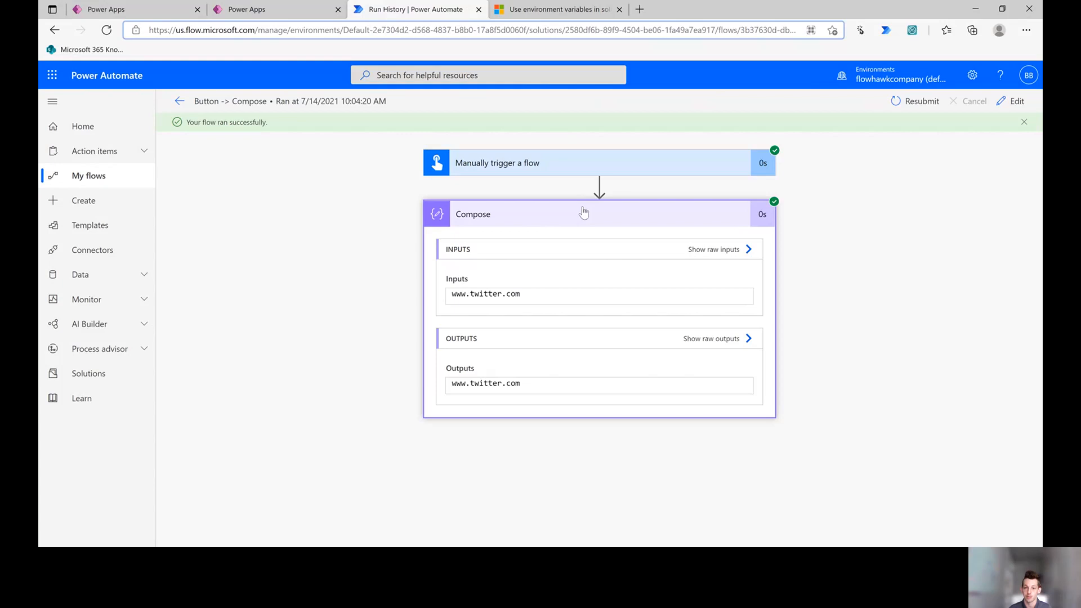
click(266, 12)
click(620, 340)
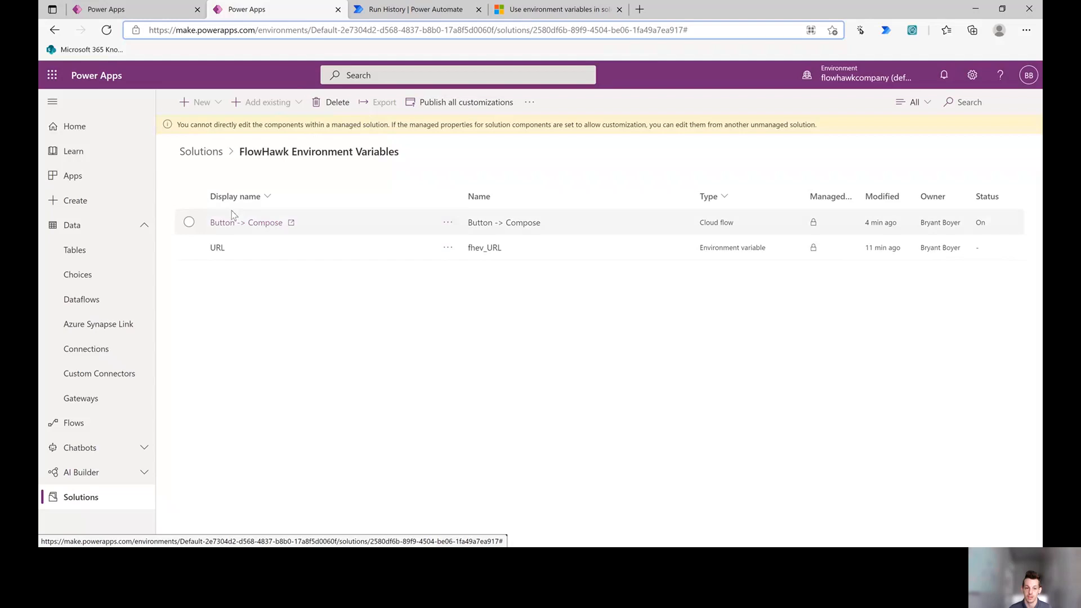
click(107, 498)
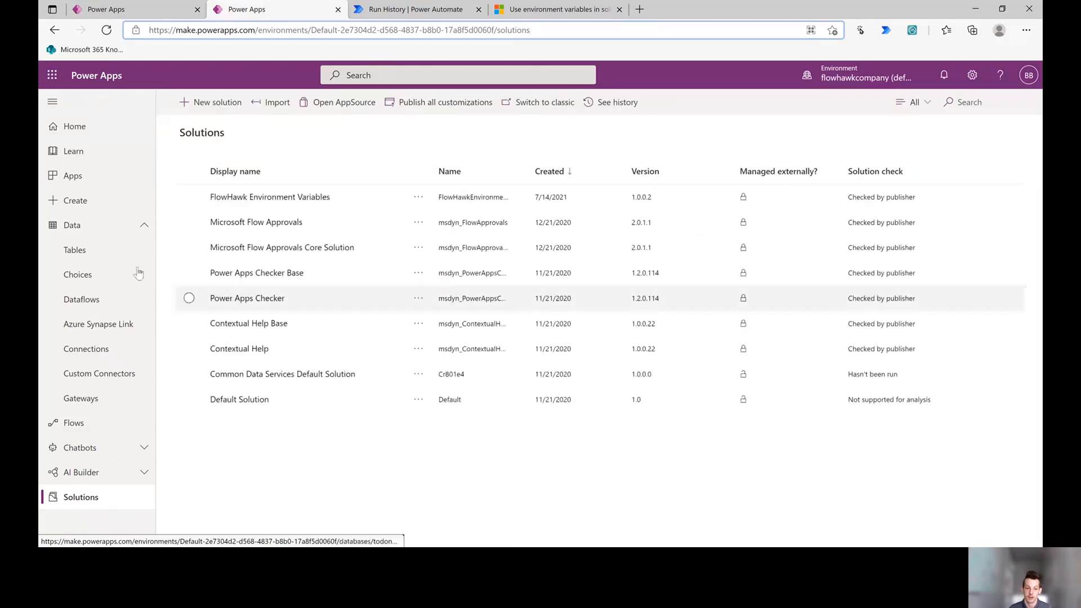
click(102, 255)
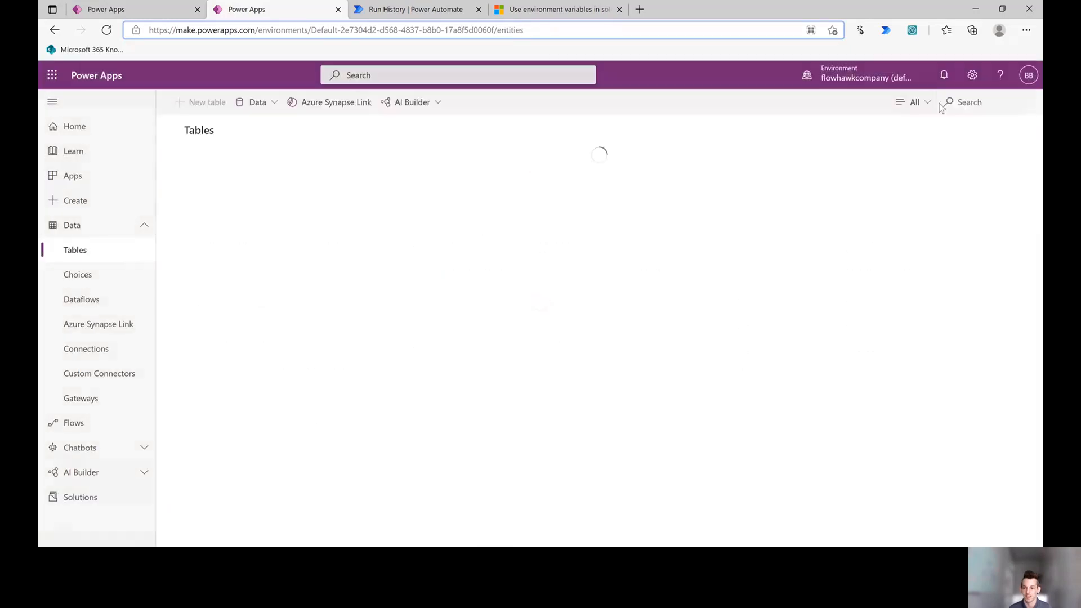
click(958, 104)
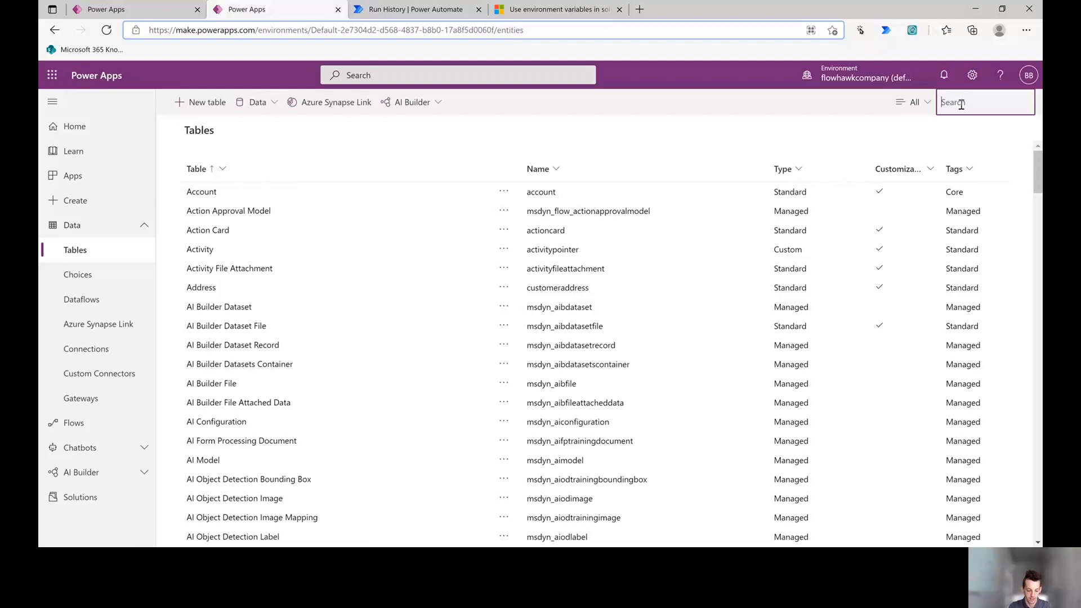
text(environ)
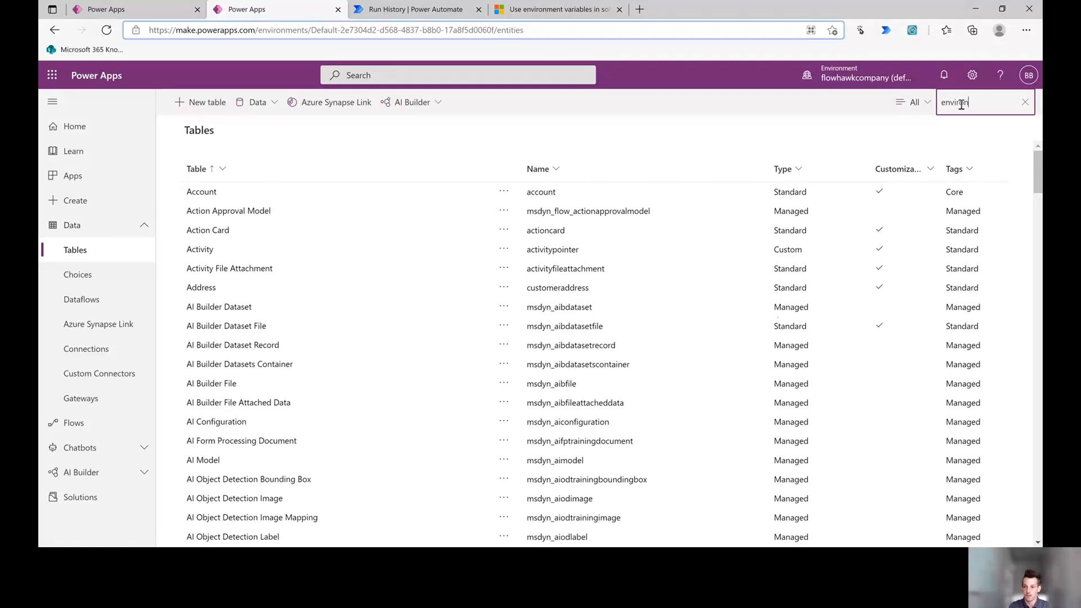
click(258, 212)
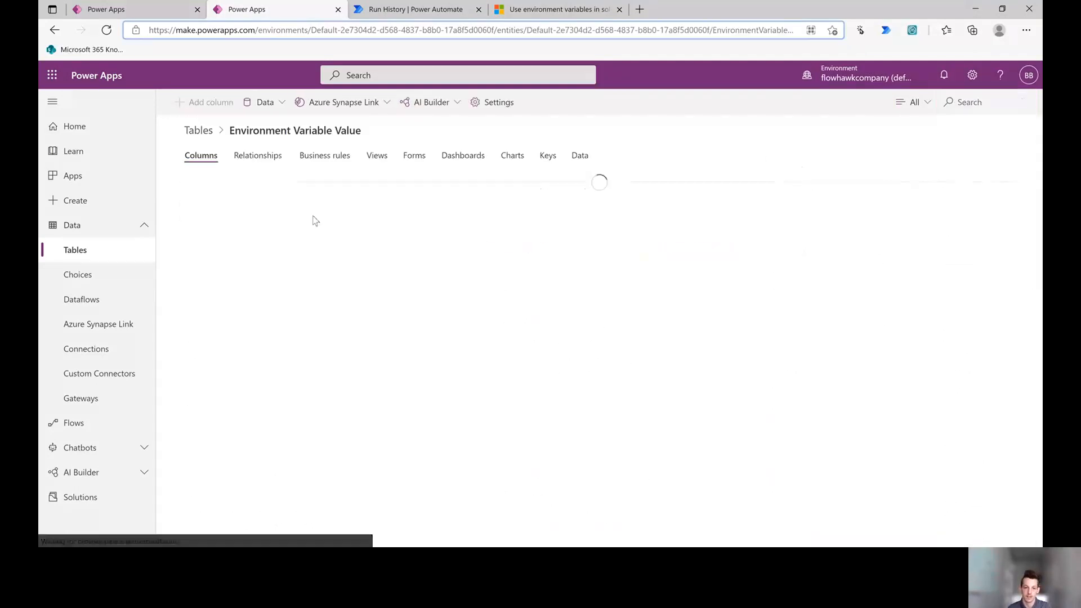
click(580, 155)
click(195, 219)
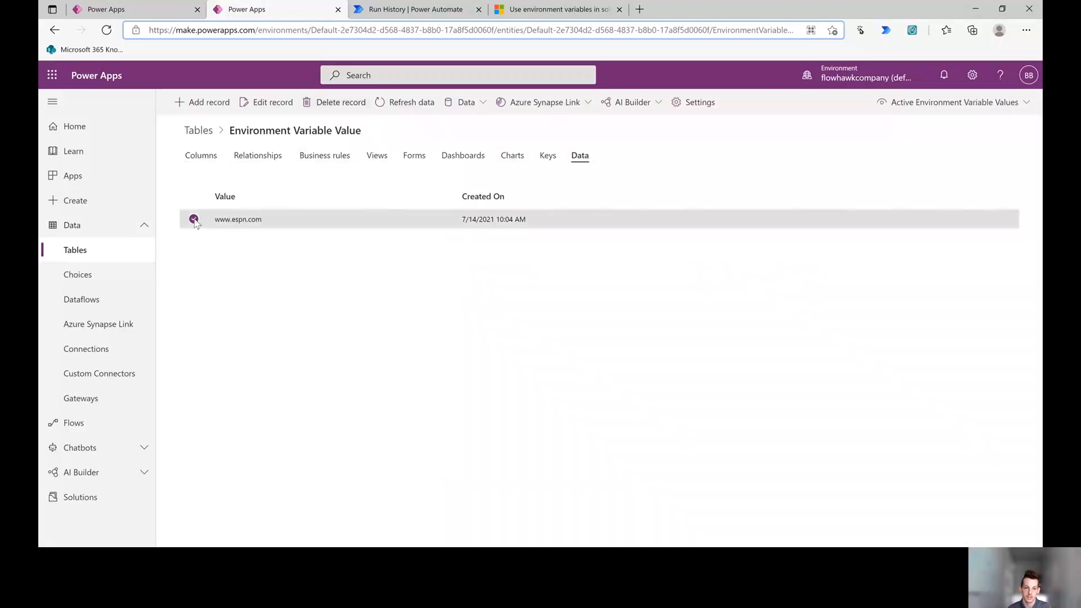
click(335, 106)
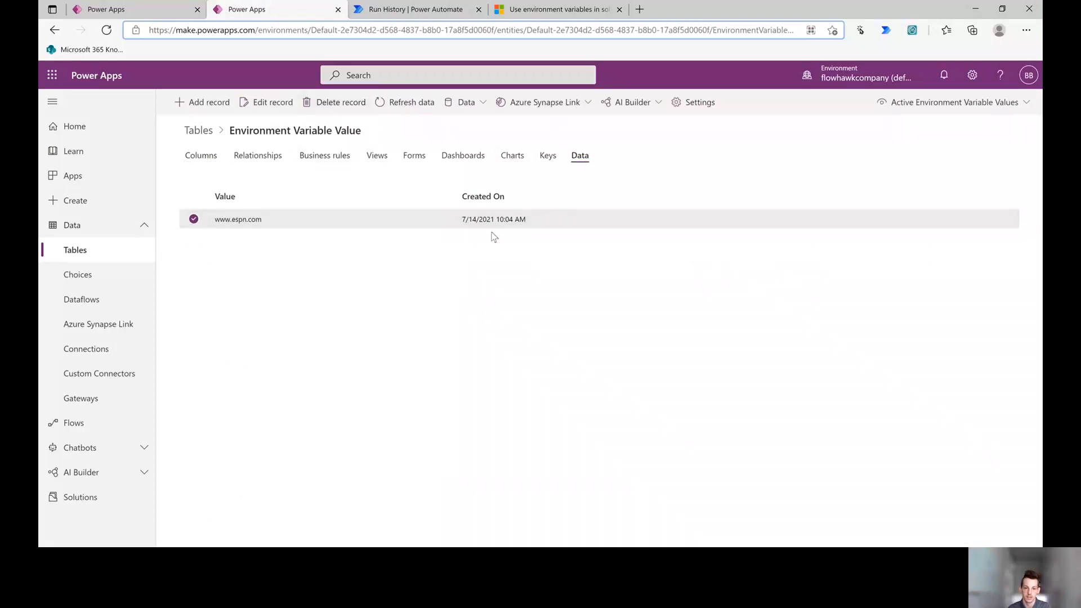
Begin a solution import with FlowHawkEnvironmentVariables_1_0_0_4_managed.zip and continue to the environment variables page.
click(105, 501)
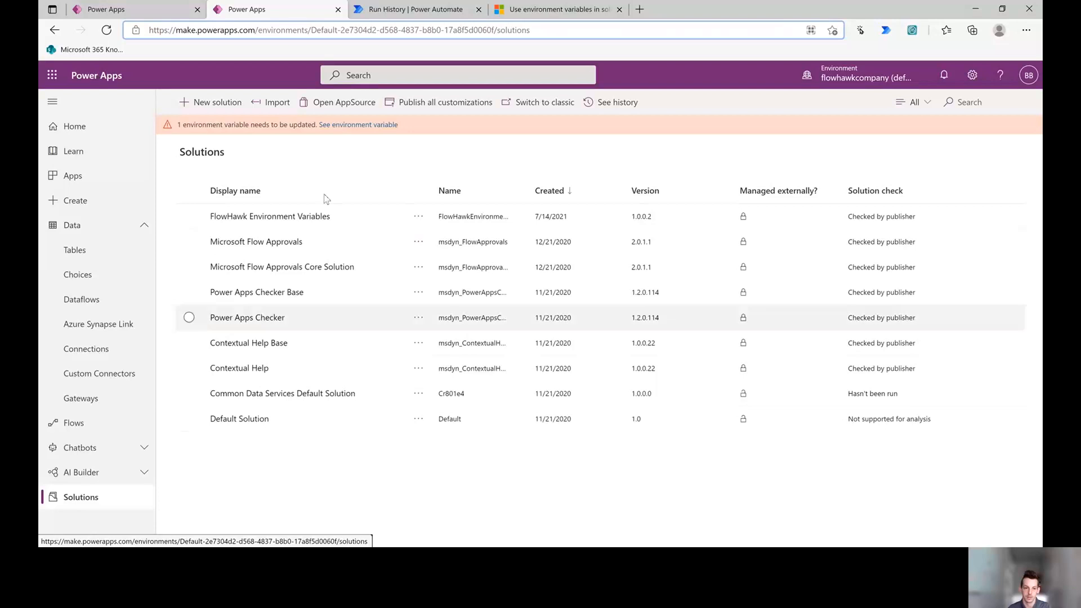
click(268, 105)
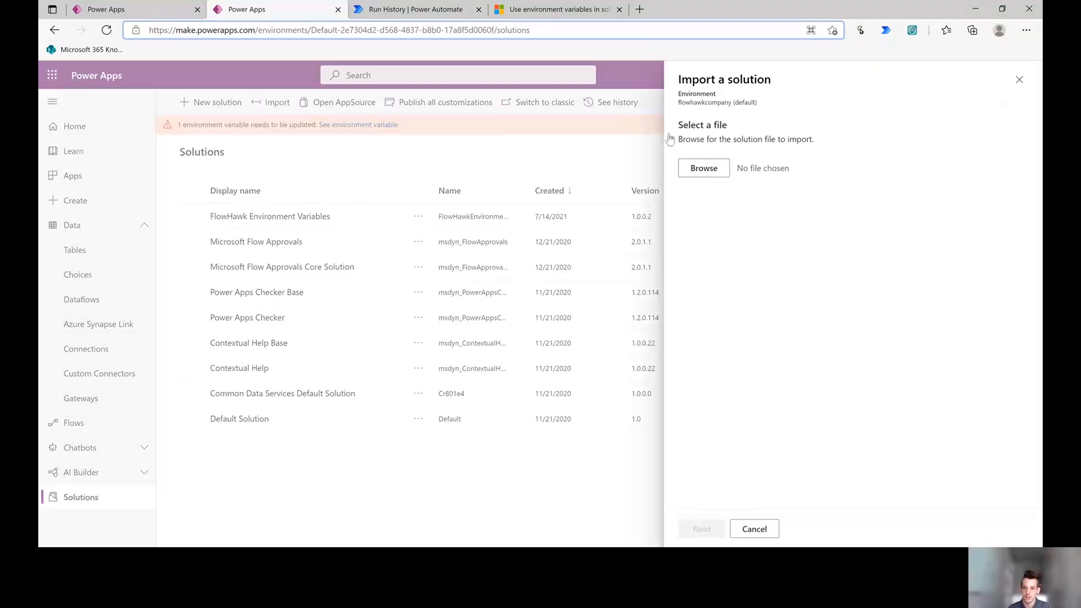
click(710, 168)
click(169, 105)
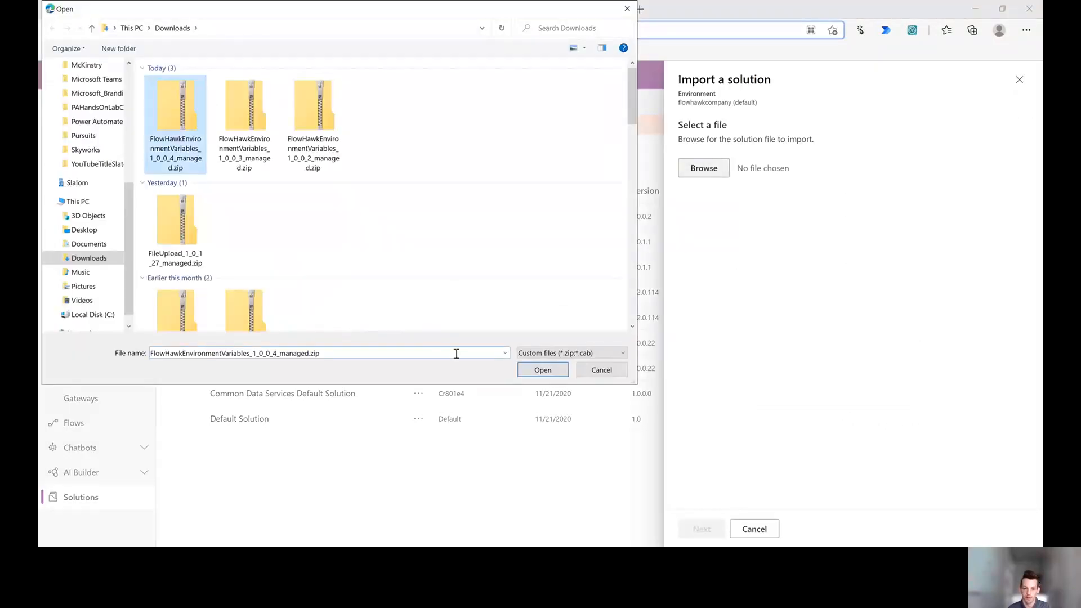
click(542, 370)
click(703, 532)
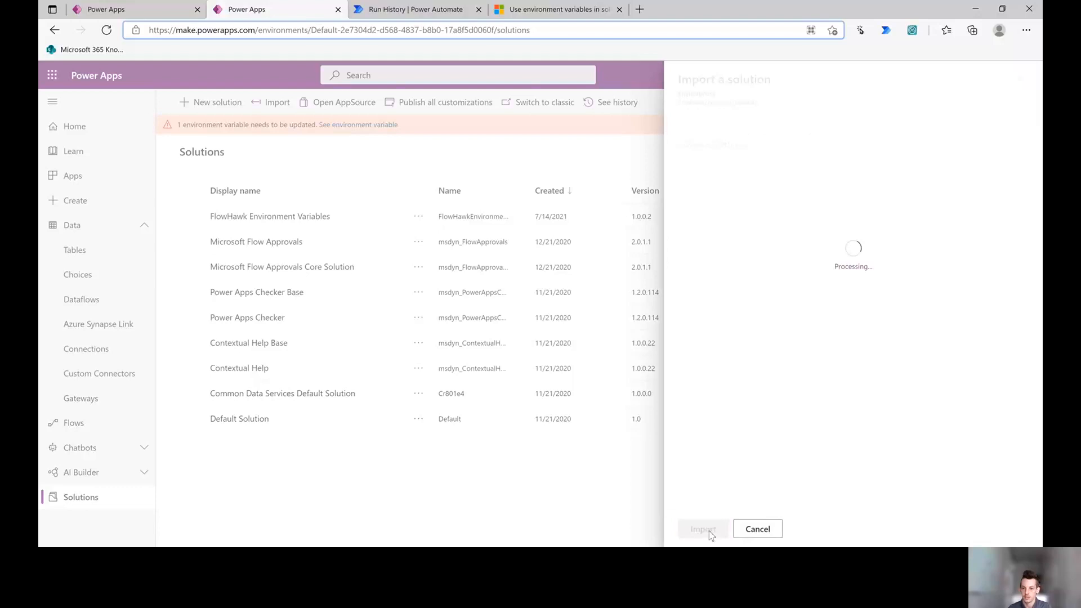
click(701, 527)
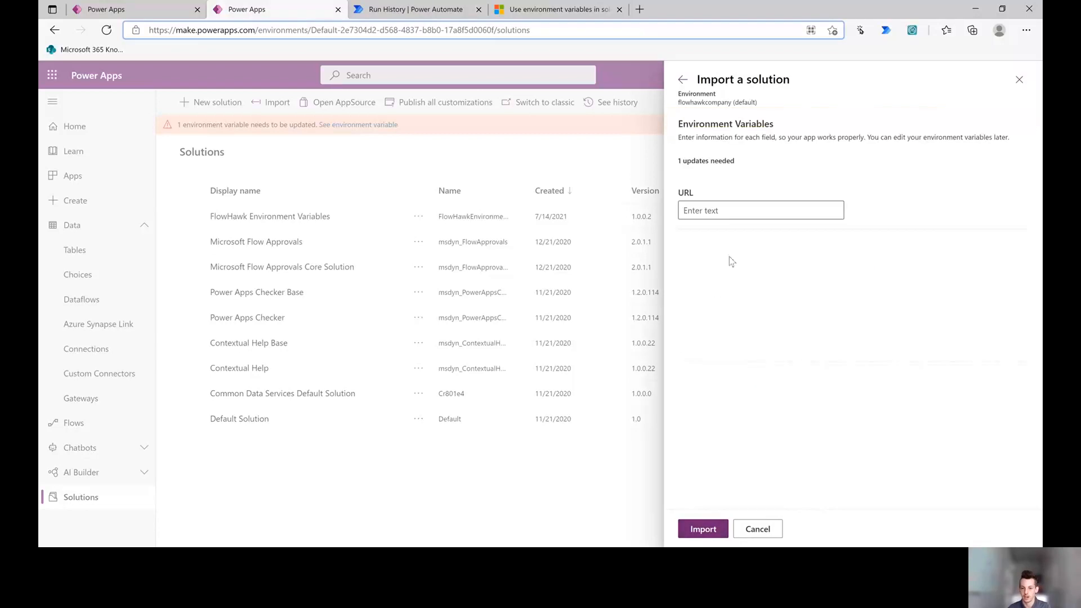
click(726, 212)
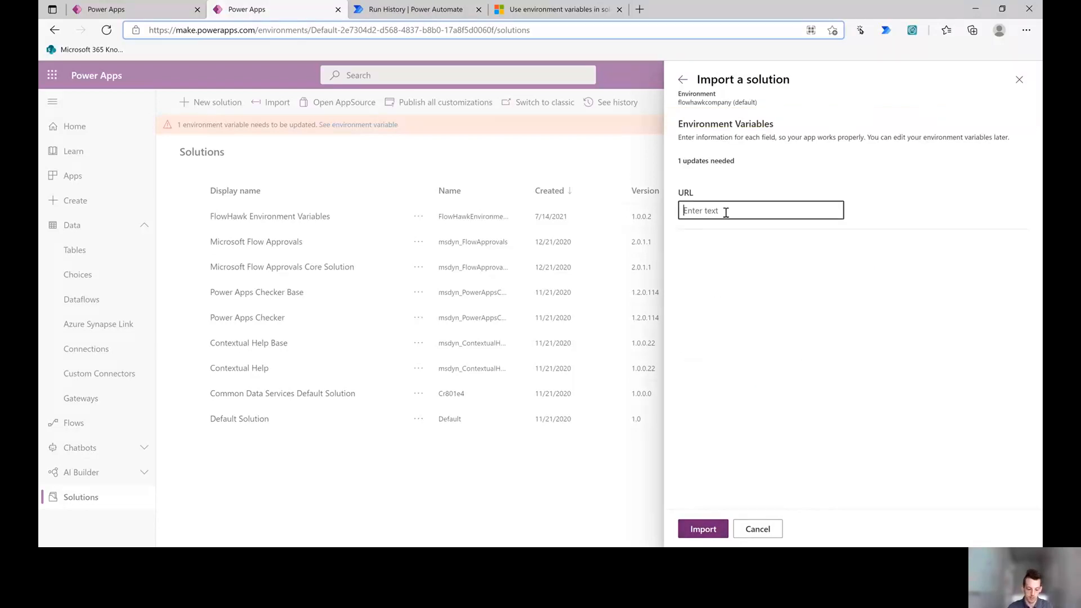
text(ww)
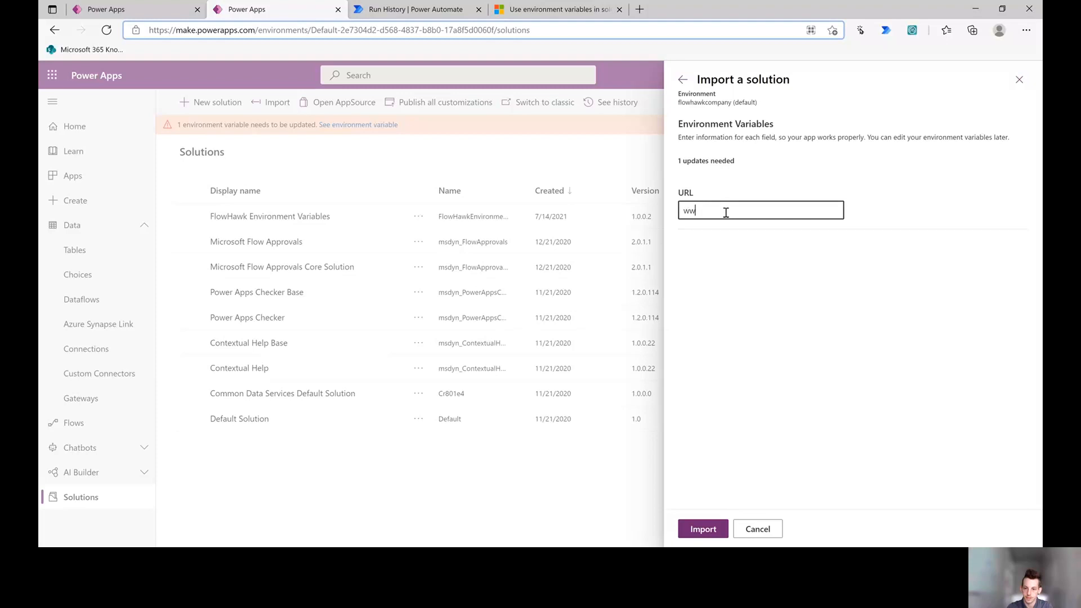
text(w.office.com)
click(691, 531)
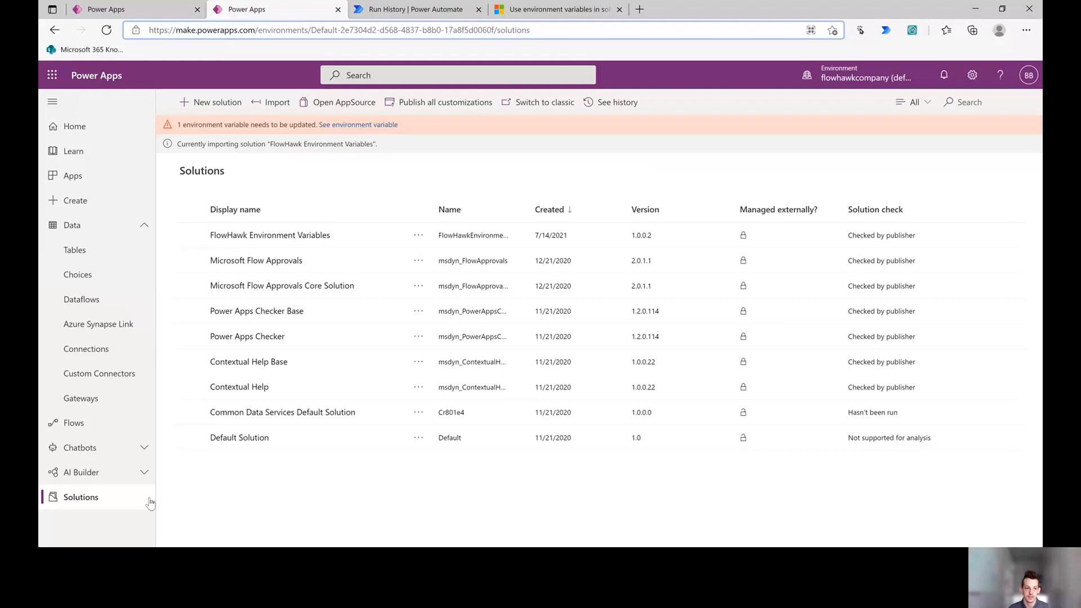
Search the tables for "Environ" and open the data of the Environment Variable Value table.
click(87, 254)
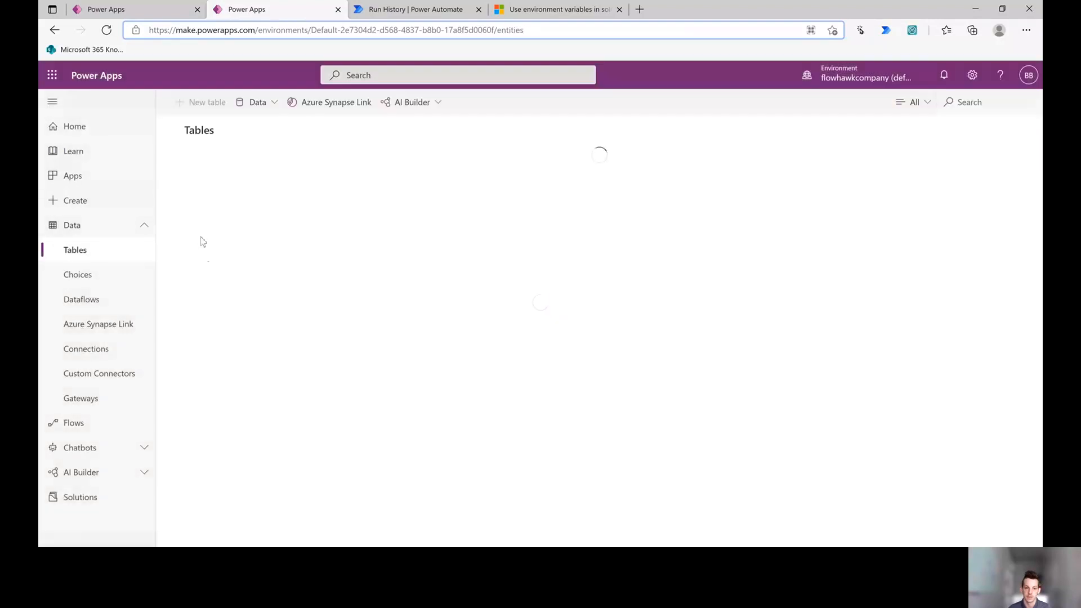
click(979, 101)
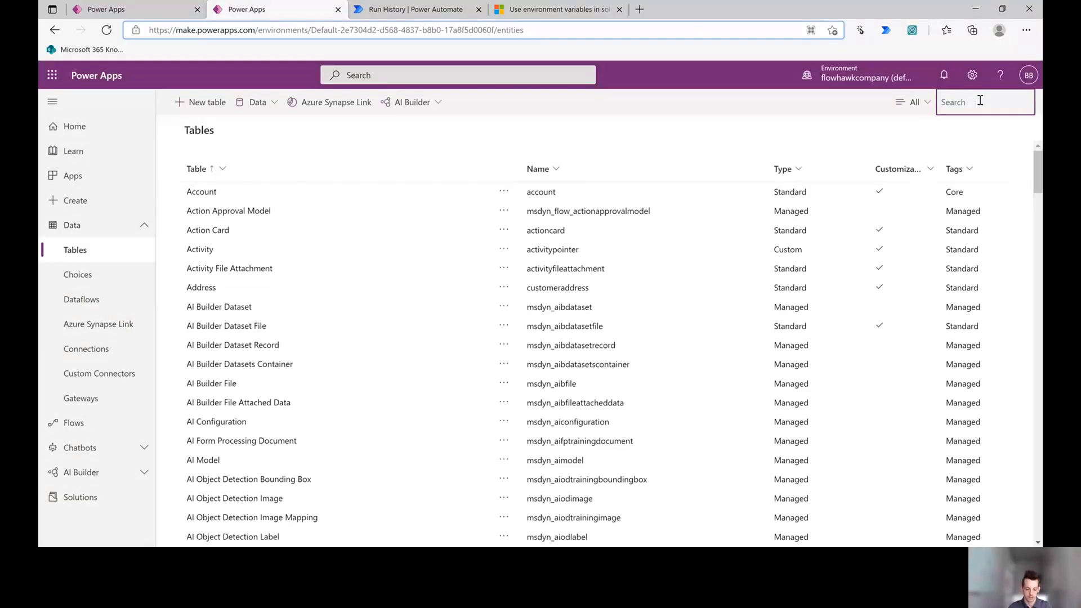
text(Environ)
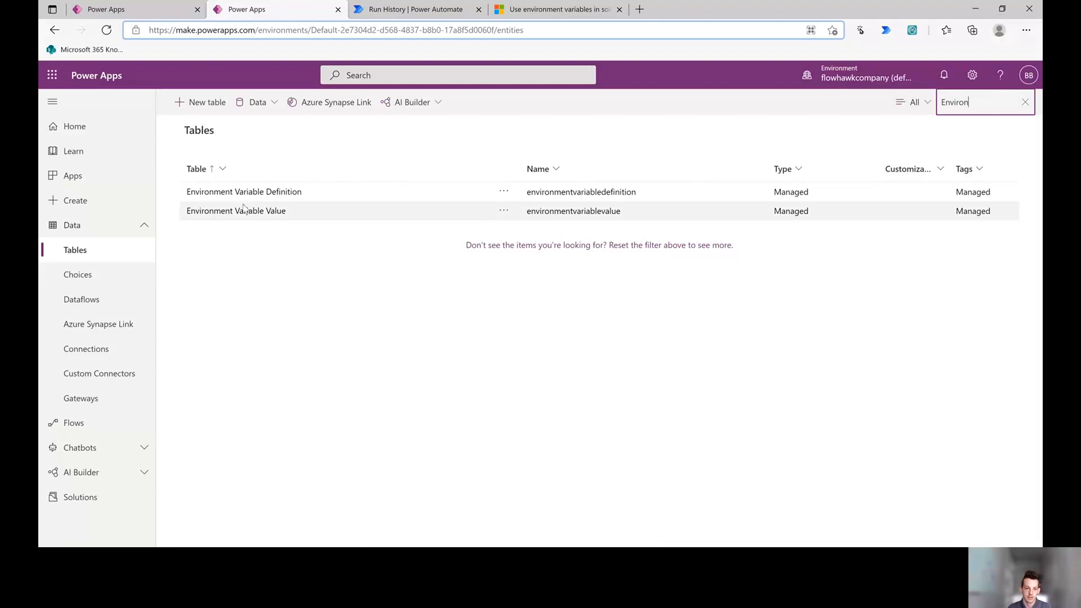
click(217, 212)
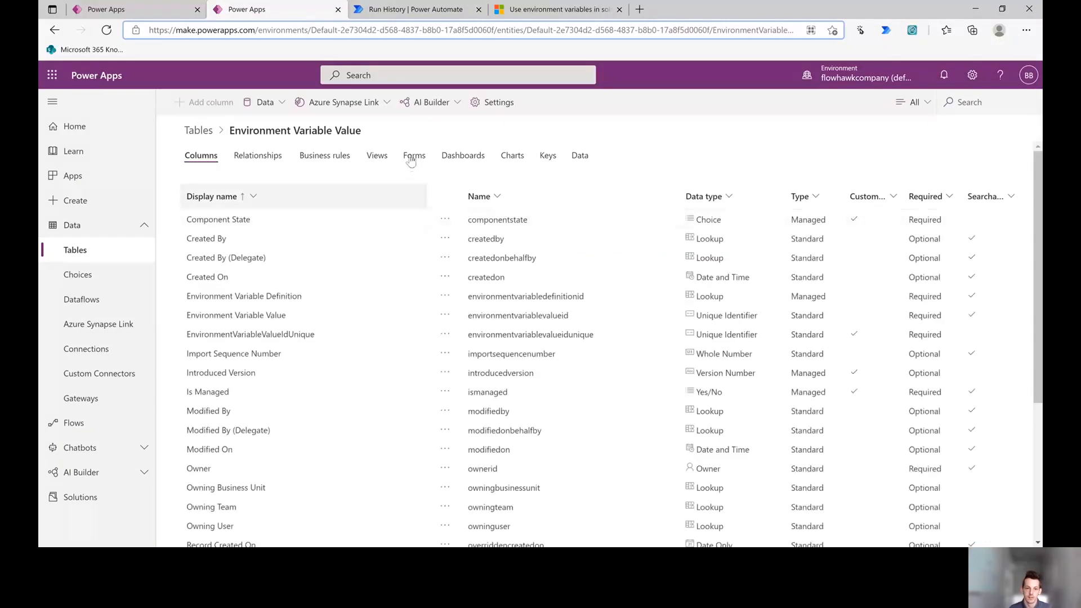
click(580, 157)
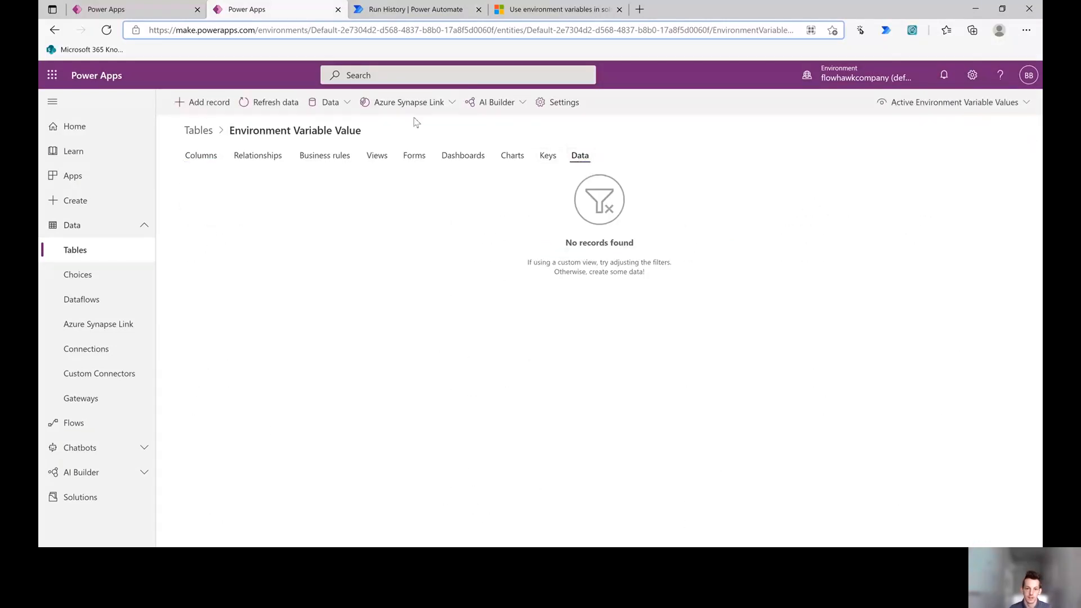
Refresh the Environment Variable Value records repeatedly to check for the value created by the import.
click(263, 105)
click(263, 105)
click(263, 105)
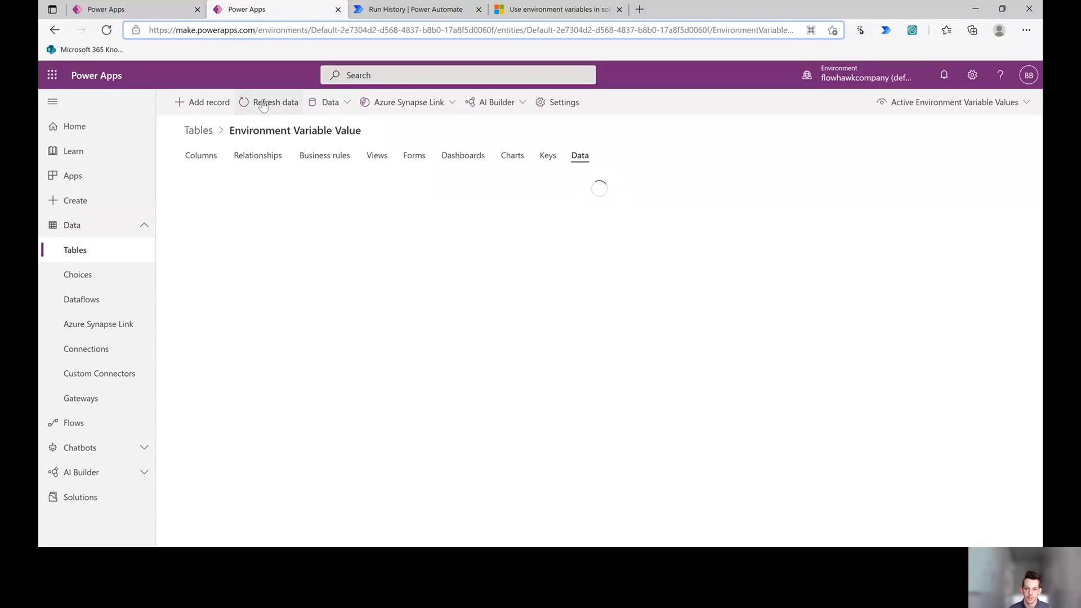
click(263, 105)
click(263, 105)
click(262, 105)
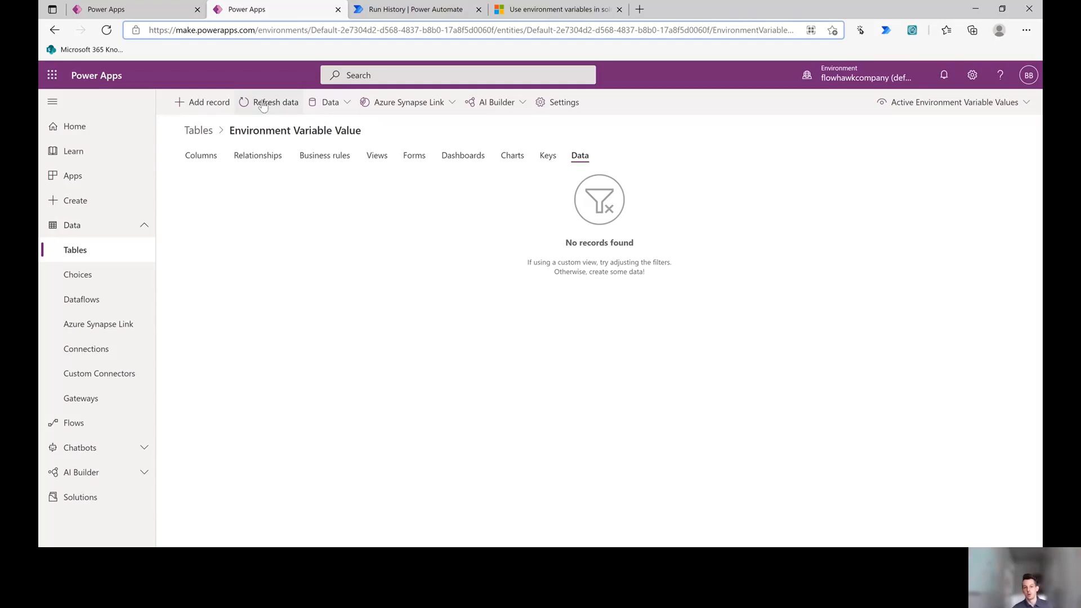
click(263, 106)
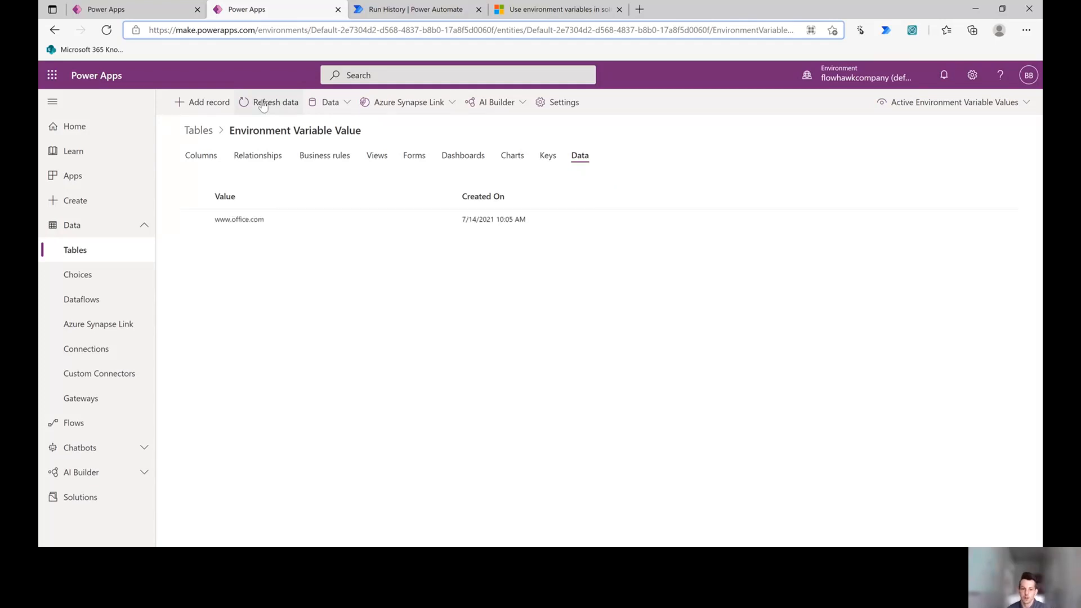
Return to the solutions list and check the import status of FlowHawk Environment Variables.
click(105, 502)
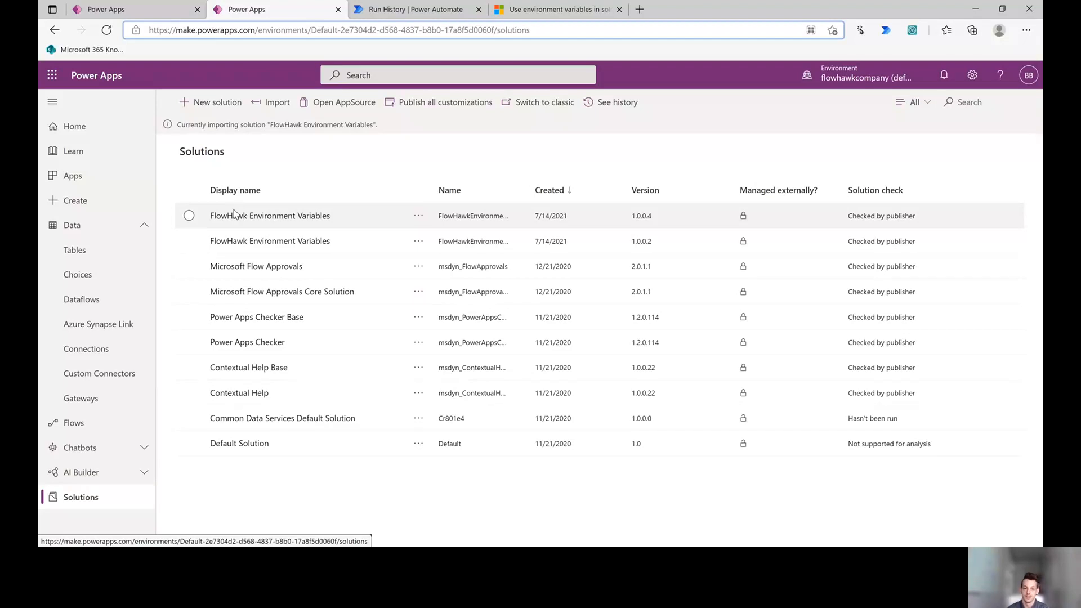
drag(178, 125, 393, 134)
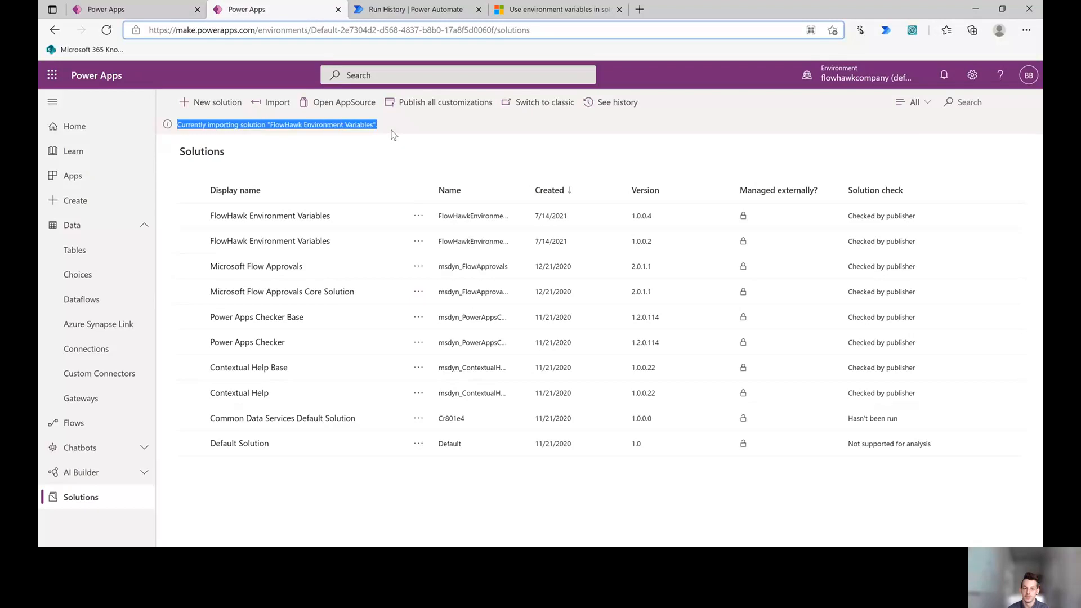
click(393, 134)
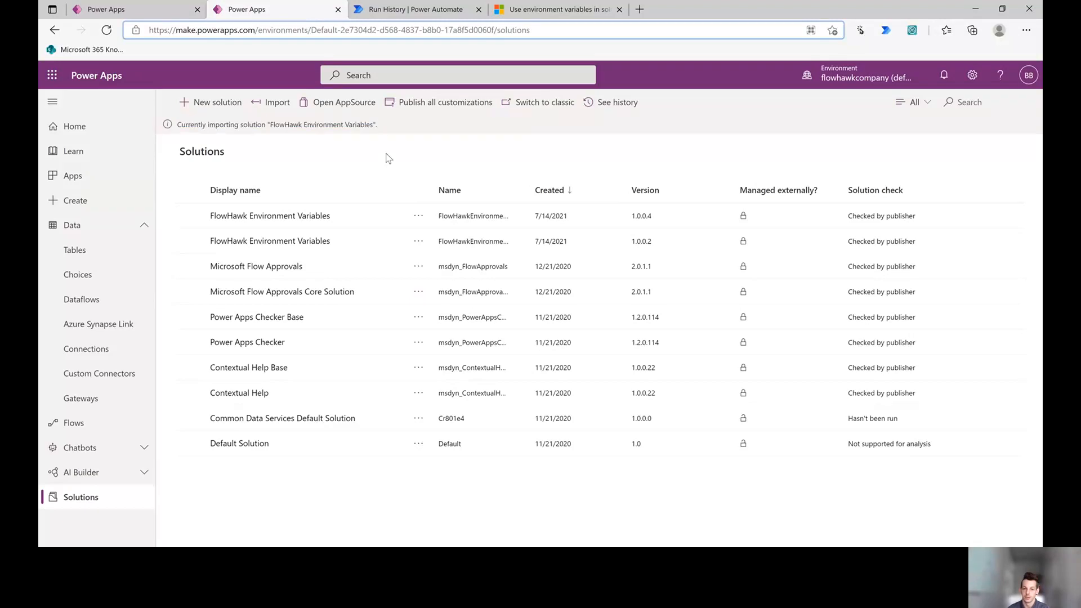